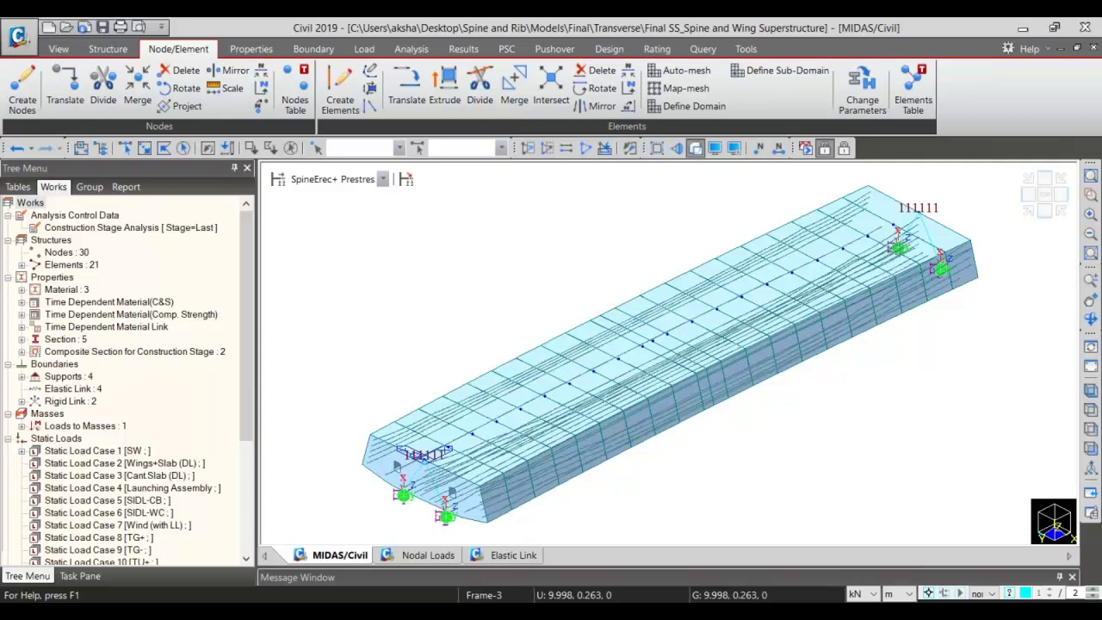
- Open the definition of the SpineErec+ Prestressing construction stage and check its activated element group and age
left_click(1024, 205)
left_click(278, 180)
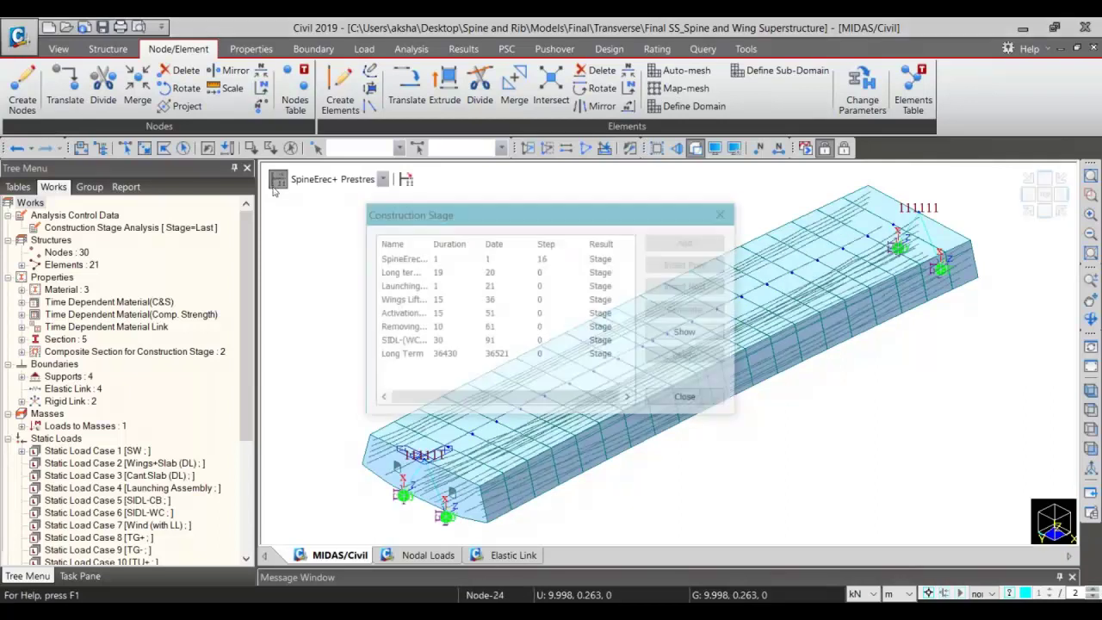
left_click(437, 258)
double_click(436, 259)
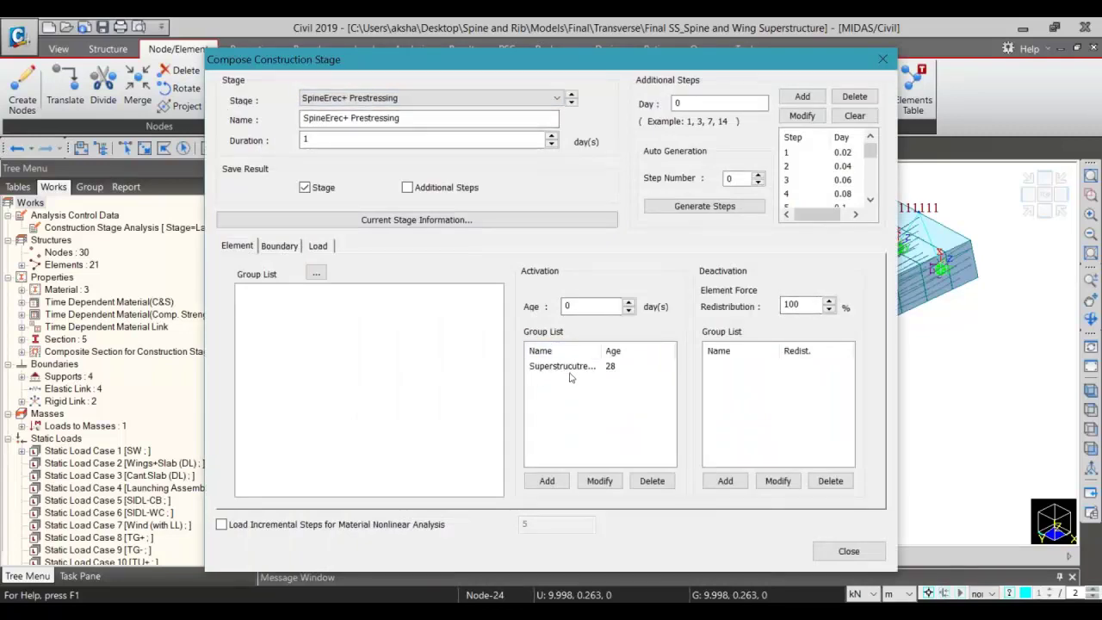
left_click(577, 366)
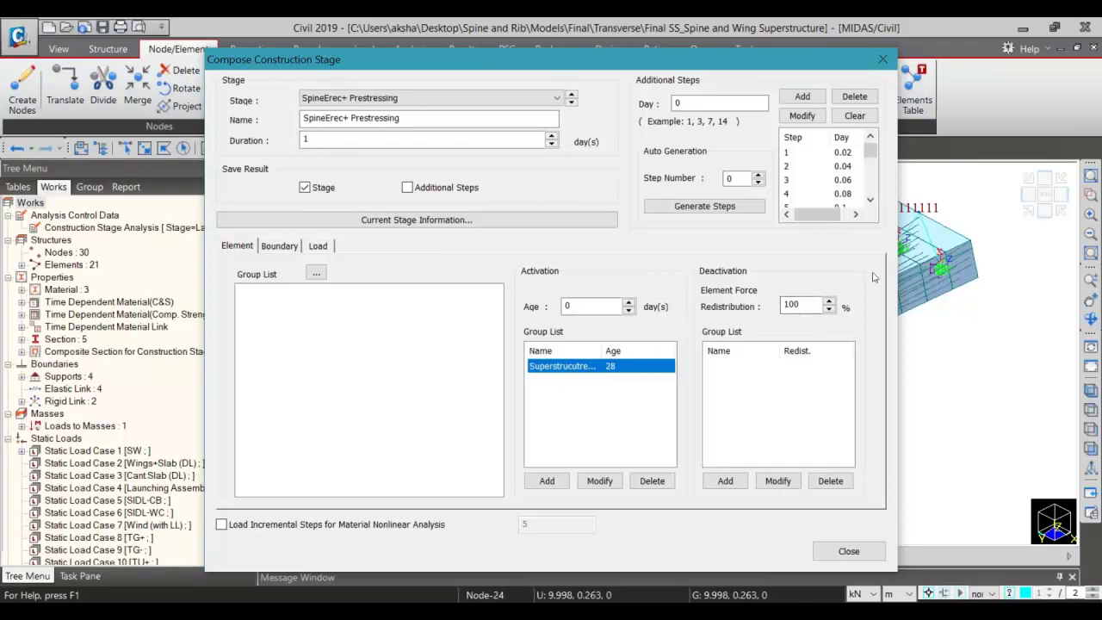
- Review the boundary, element and load group activation of the SpineErec+ Prestressing stage
left_click(277, 248)
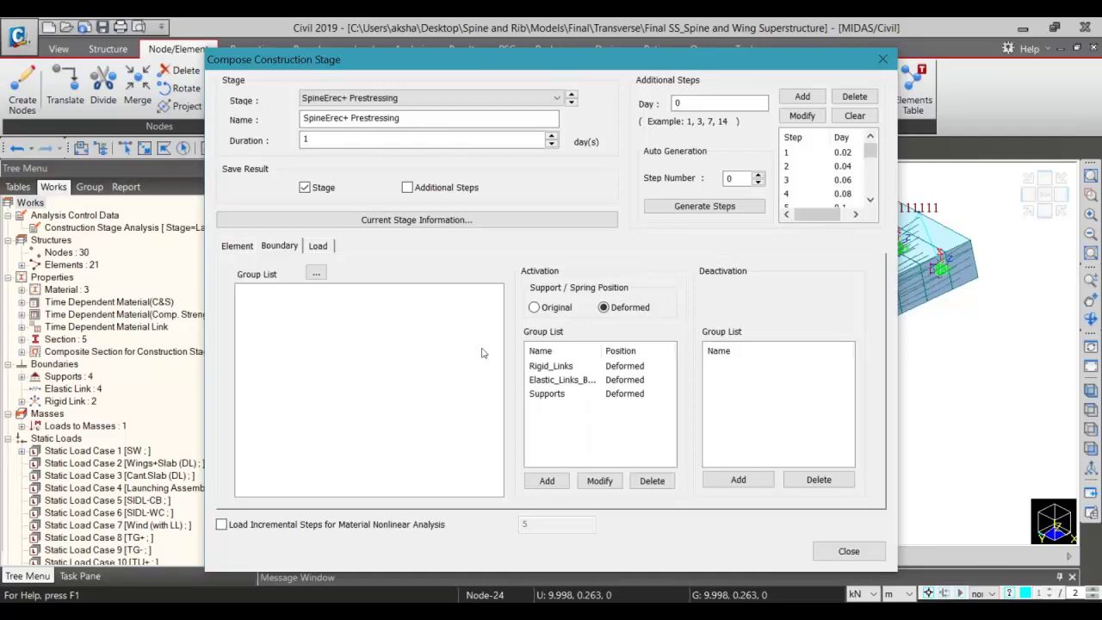
left_click(318, 247)
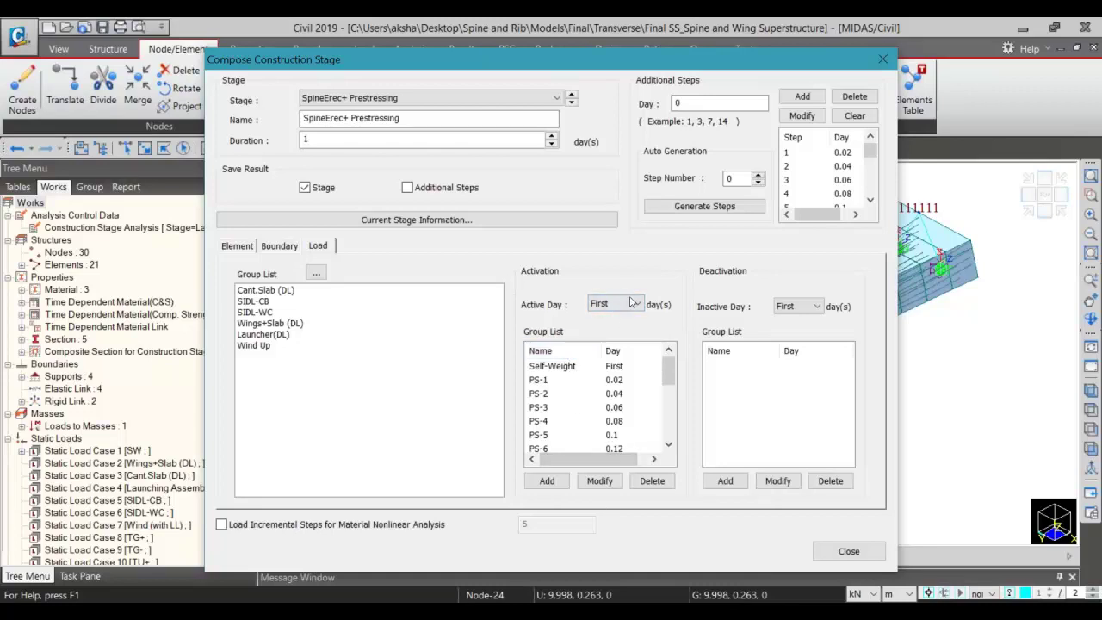
left_click(247, 252)
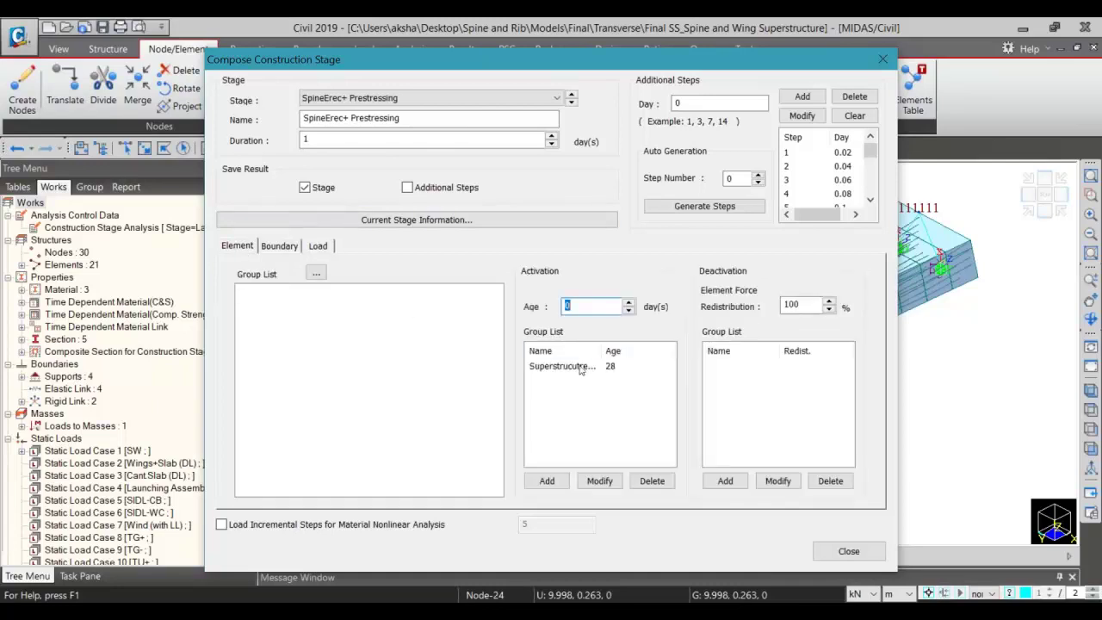
left_click(318, 247)
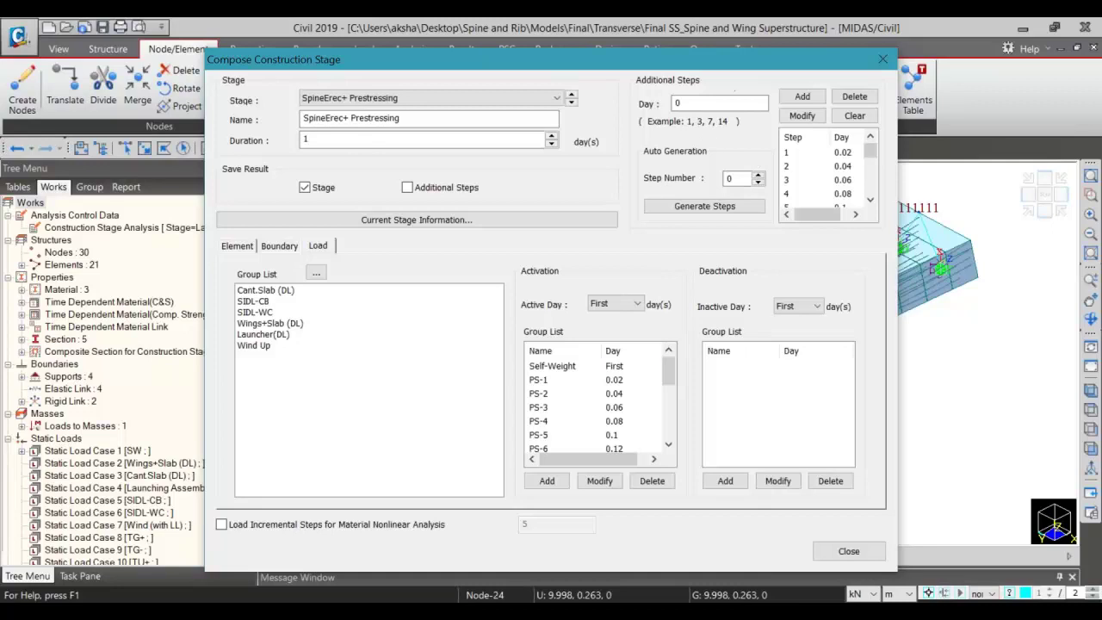
- Examine the stage duration and the activation days of load groups PS-1 to PS-16, and close the construction stage dialogs
double_click(302, 140)
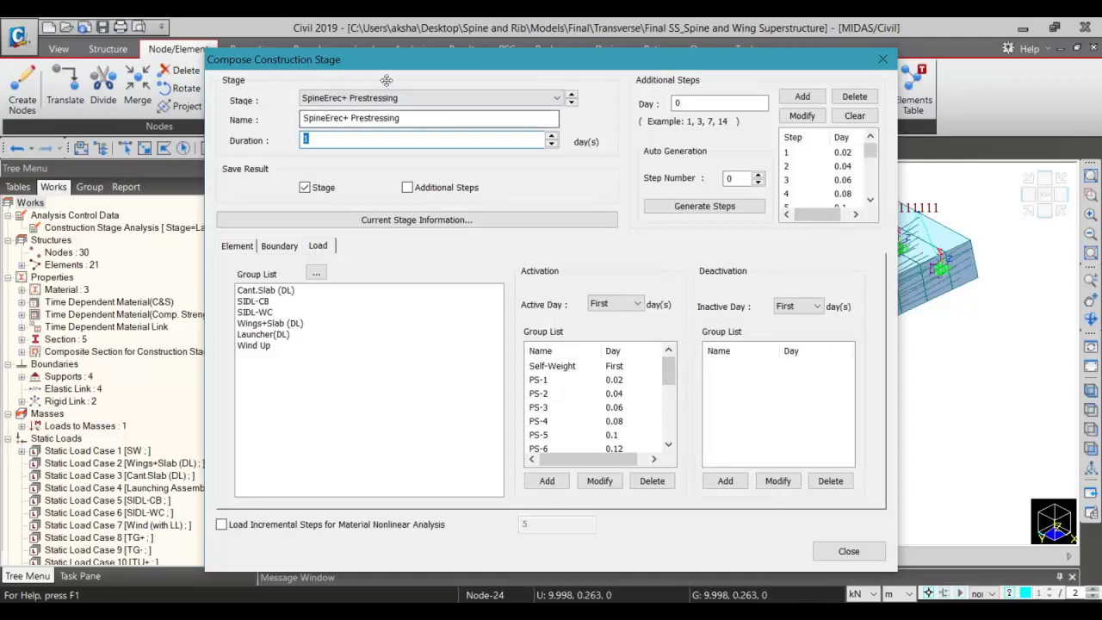
left_click(668, 445)
left_click(668, 445)
left_click(668, 445)
left_click(668, 445)
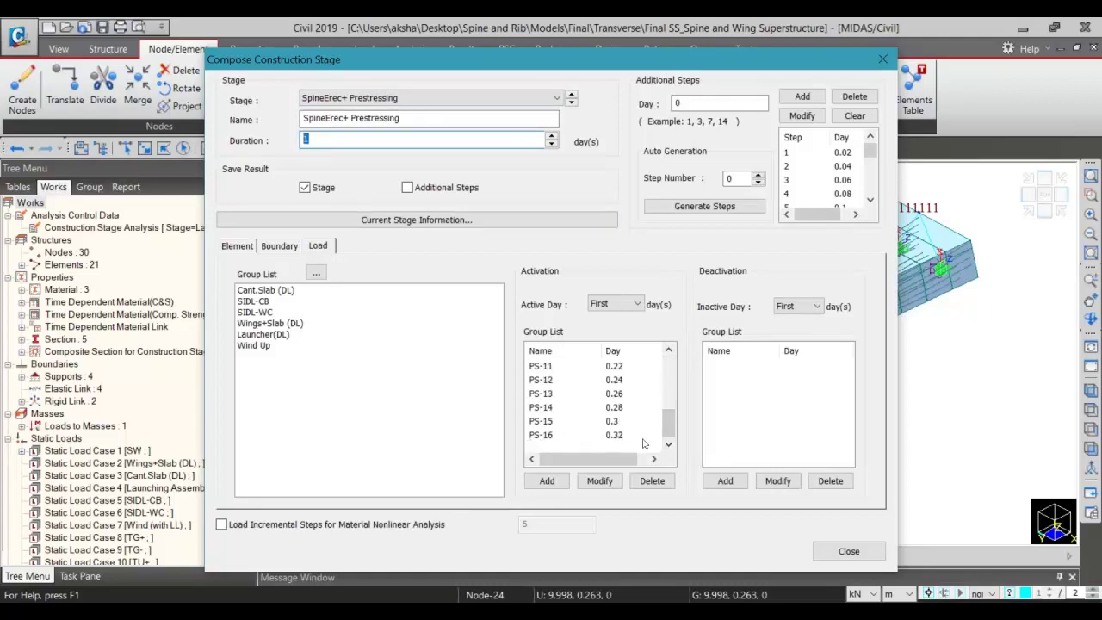
left_click_drag(669, 422, 668, 371)
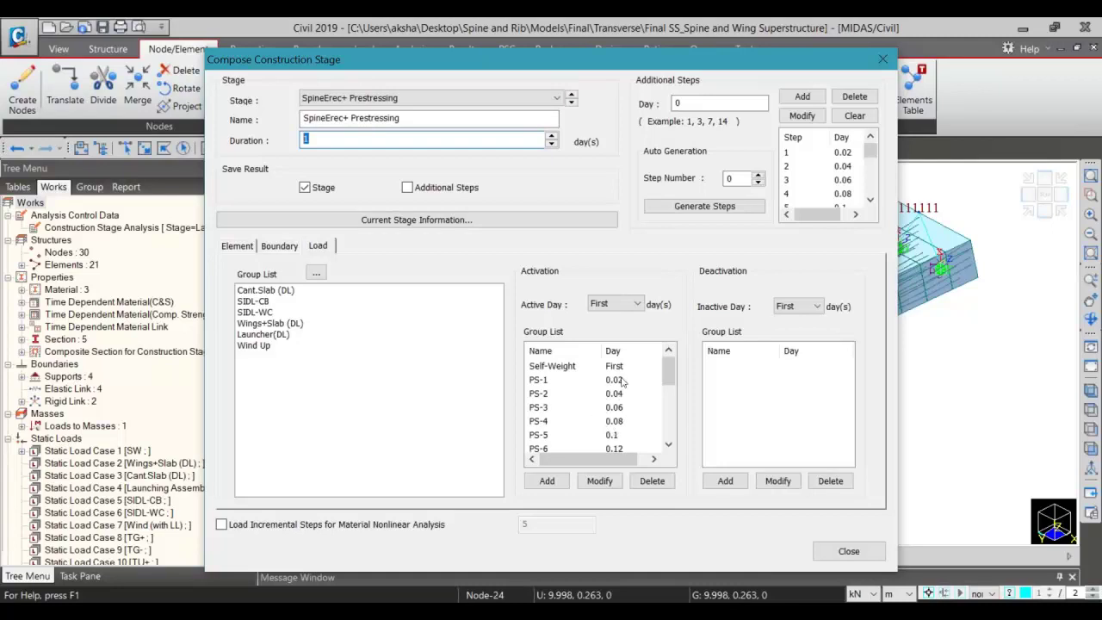
left_click_drag(618, 380, 616, 422)
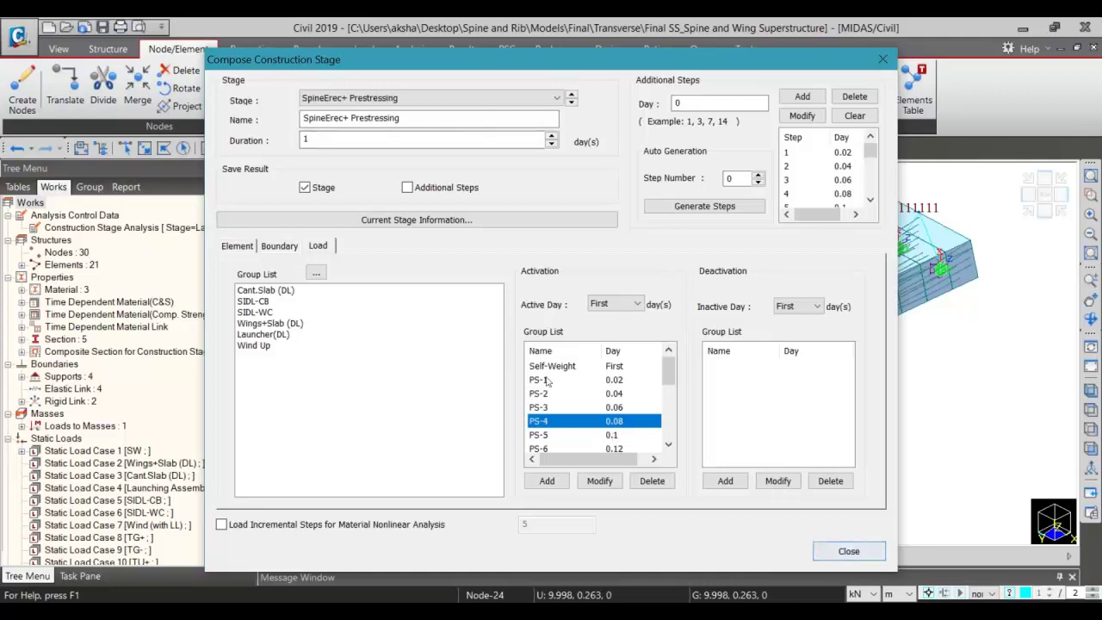
left_click(839, 549)
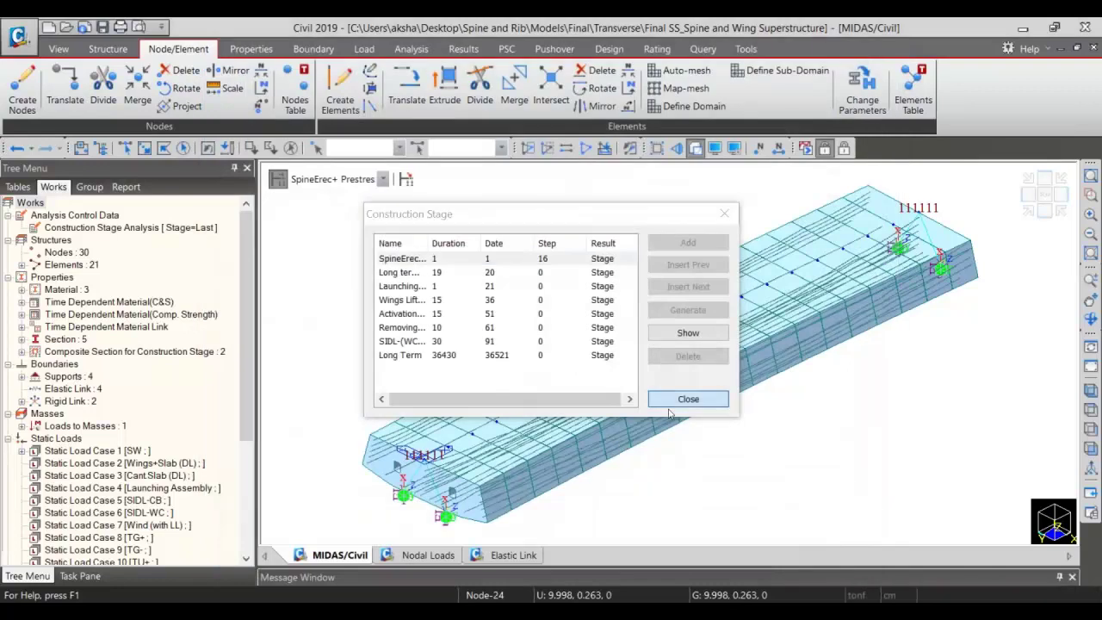
left_click(678, 400)
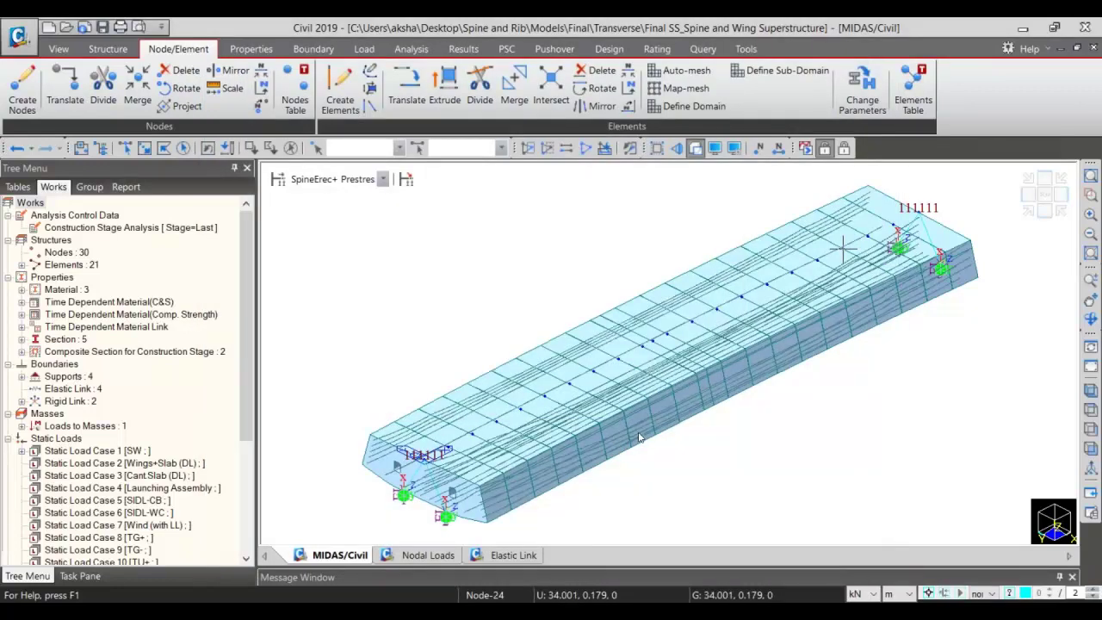
- Show the Long term Loss stage in the model and open its construction stage definition
left_click(344, 180)
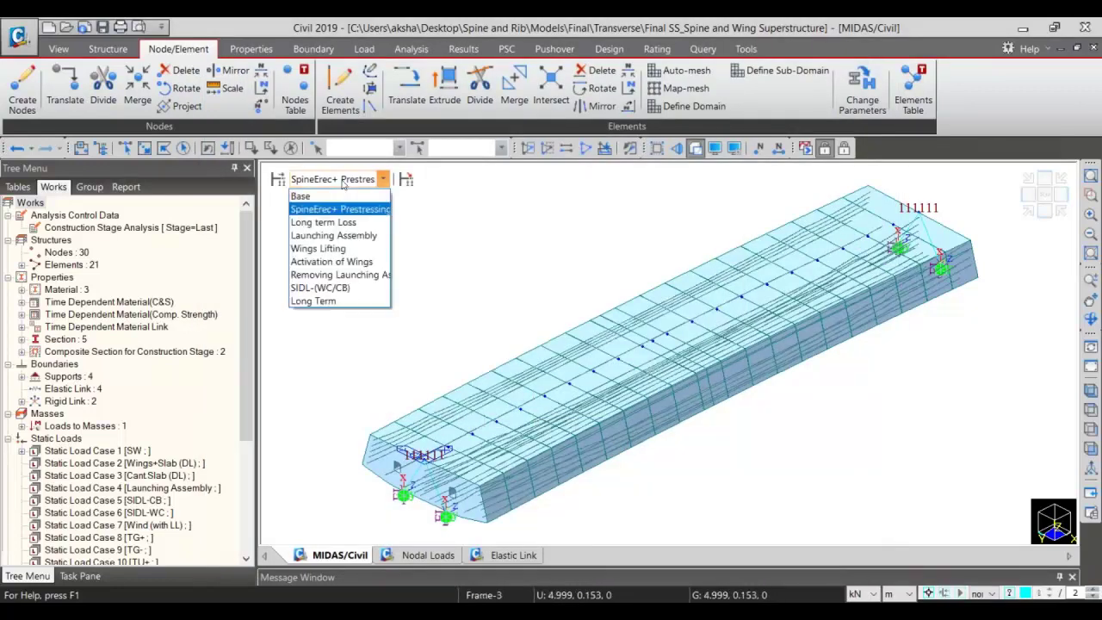
left_click(348, 223)
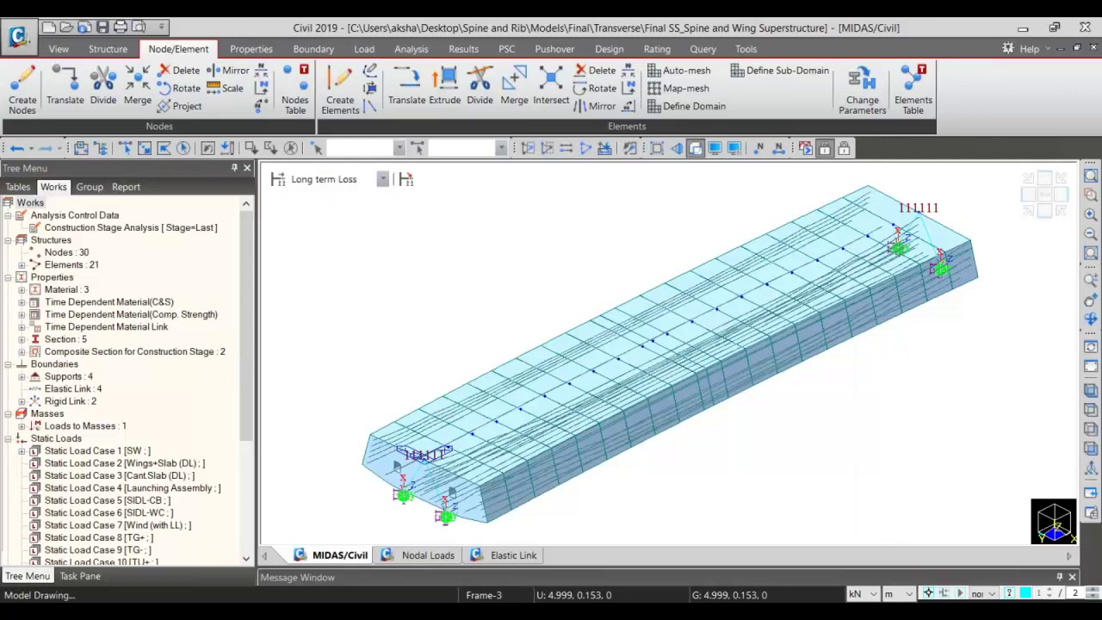
left_click(278, 179)
left_click(414, 272)
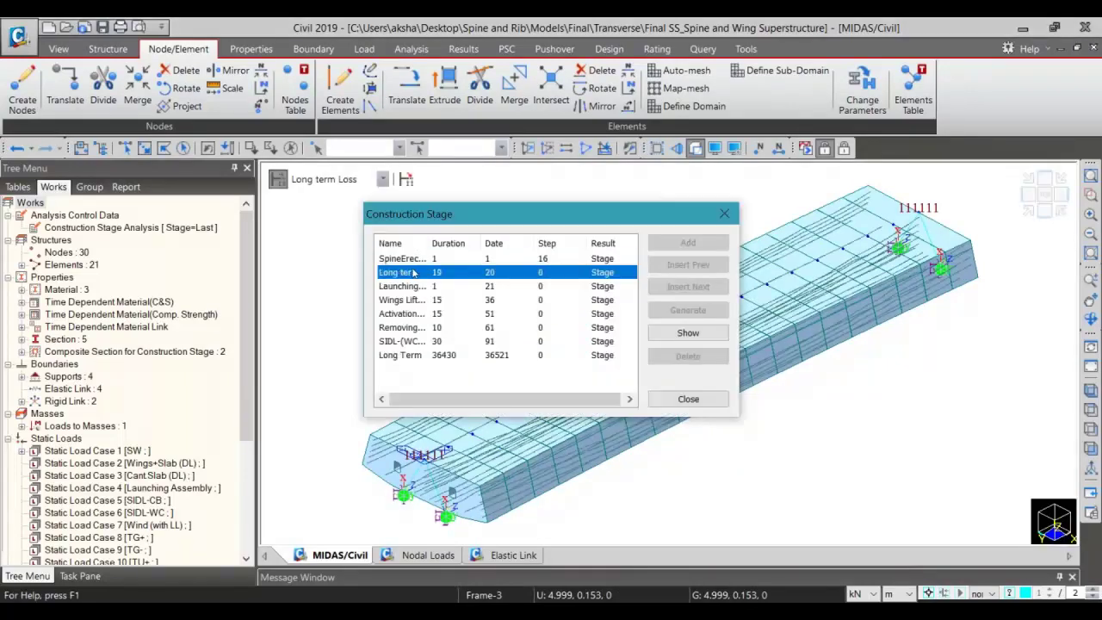
double_click(414, 272)
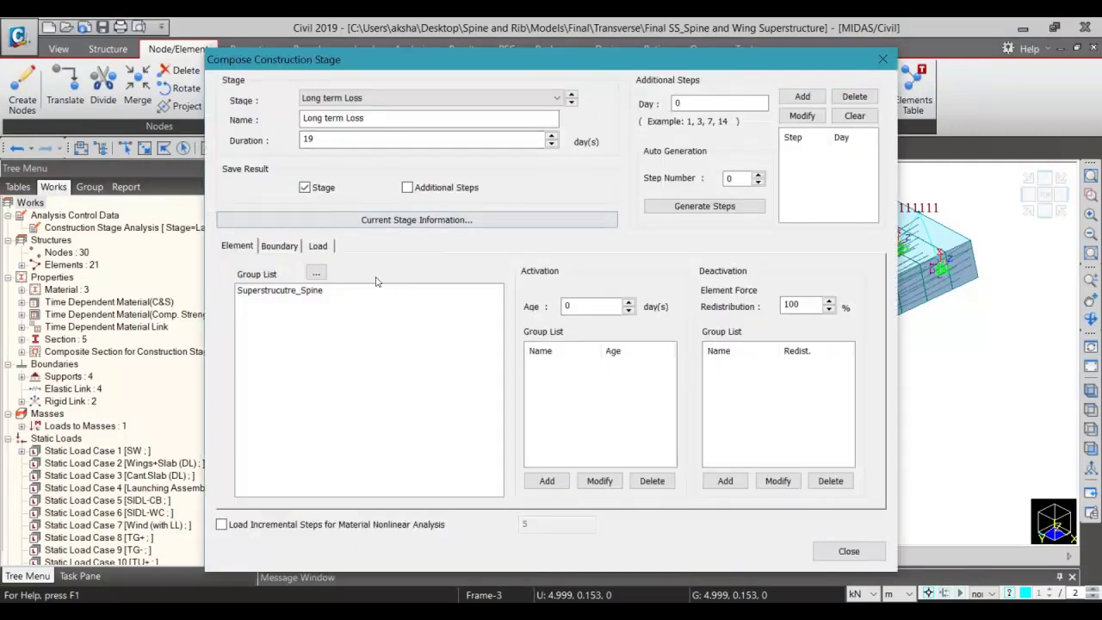
- Check the boundary groups, load groups and duration of the Long term Loss stage, and close its definition
left_click(277, 246)
left_click(318, 246)
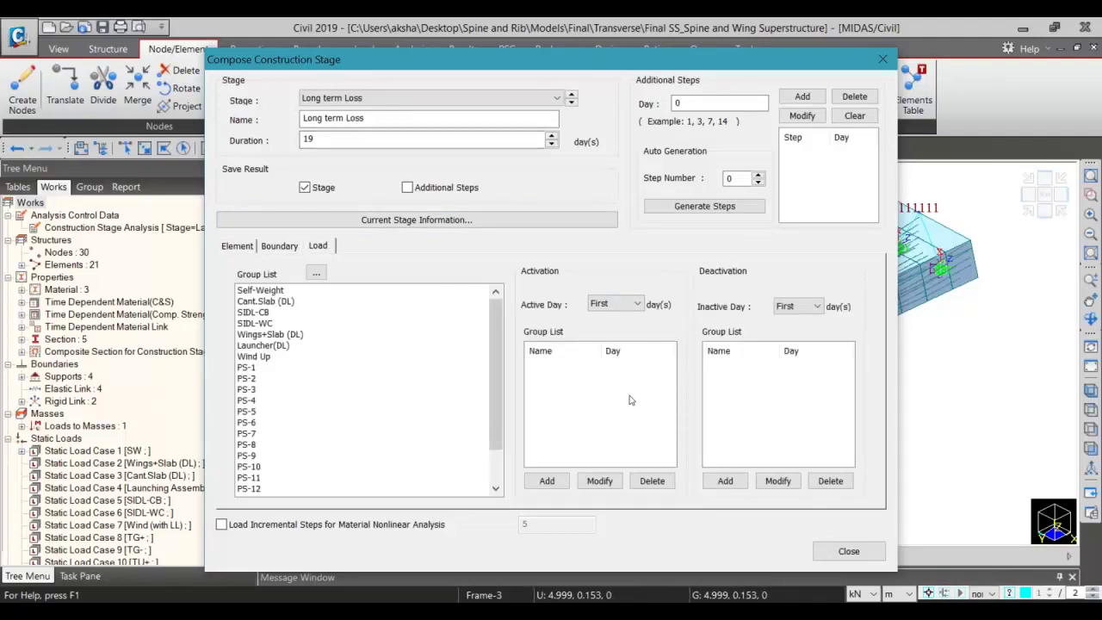
left_click(278, 247)
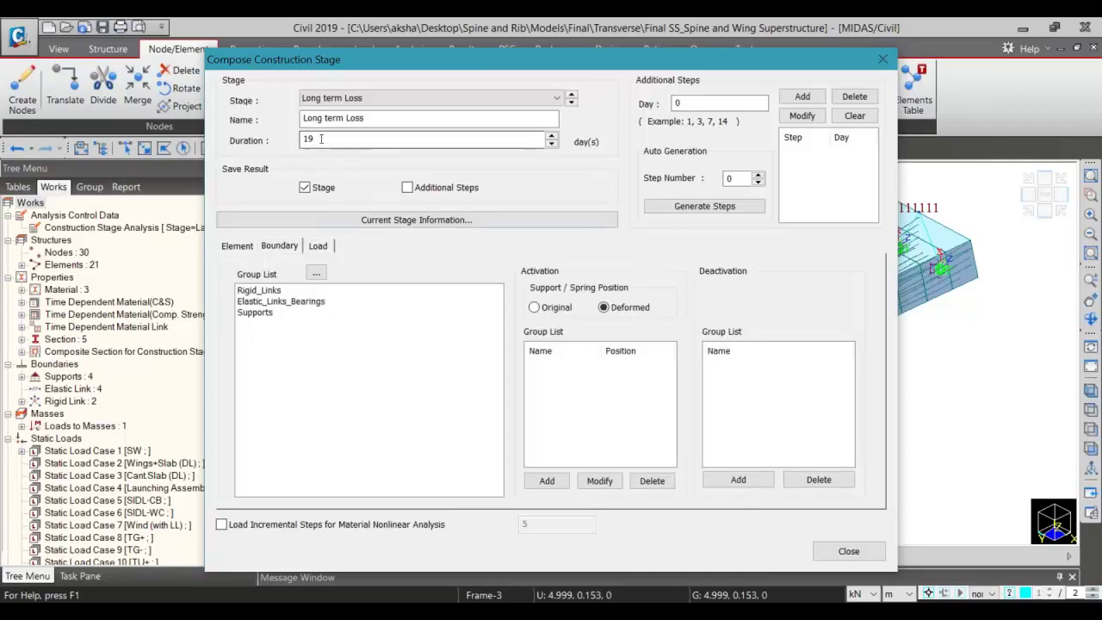
left_click_drag(336, 139, 295, 138)
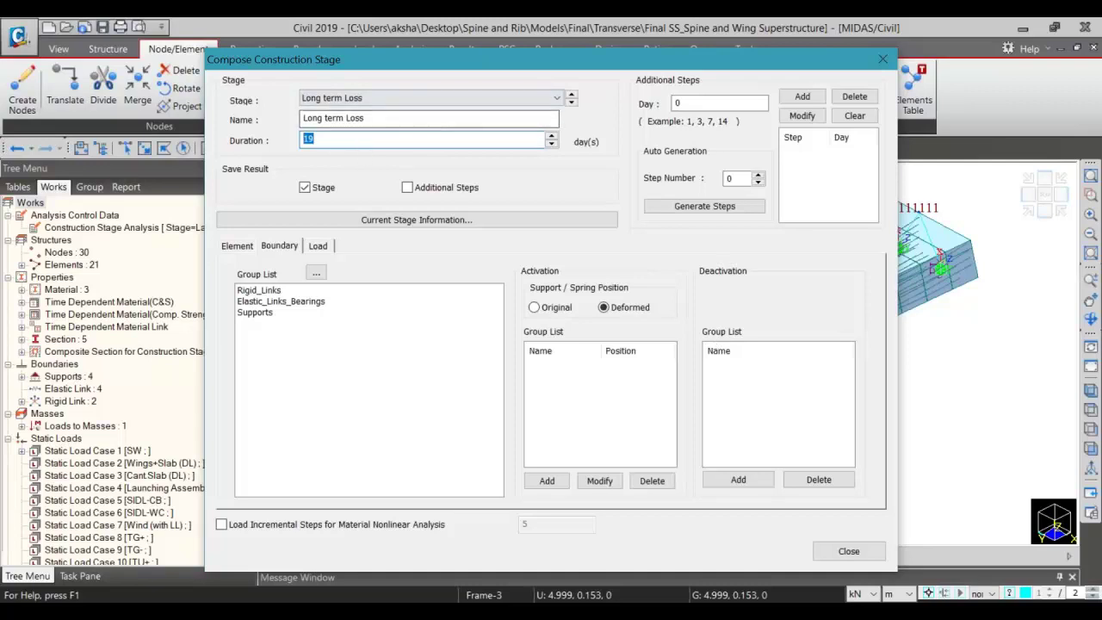
left_click(867, 555)
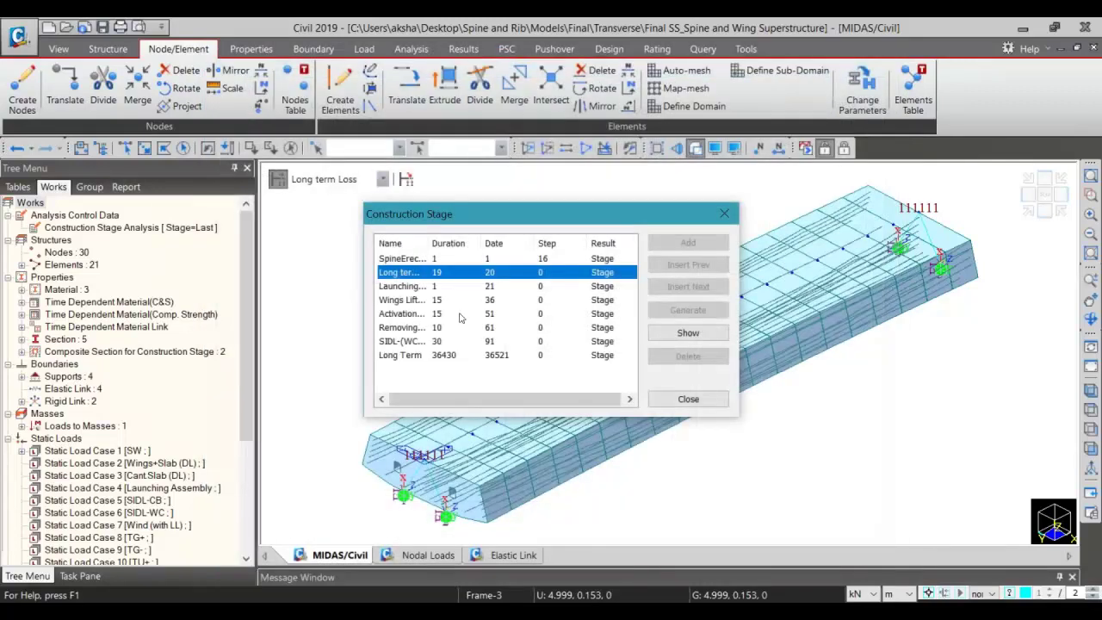
- Widen the name column of the construction stage list and open the Launching Assembly stage definition
left_click_drag(428, 243, 482, 248)
left_click(448, 289)
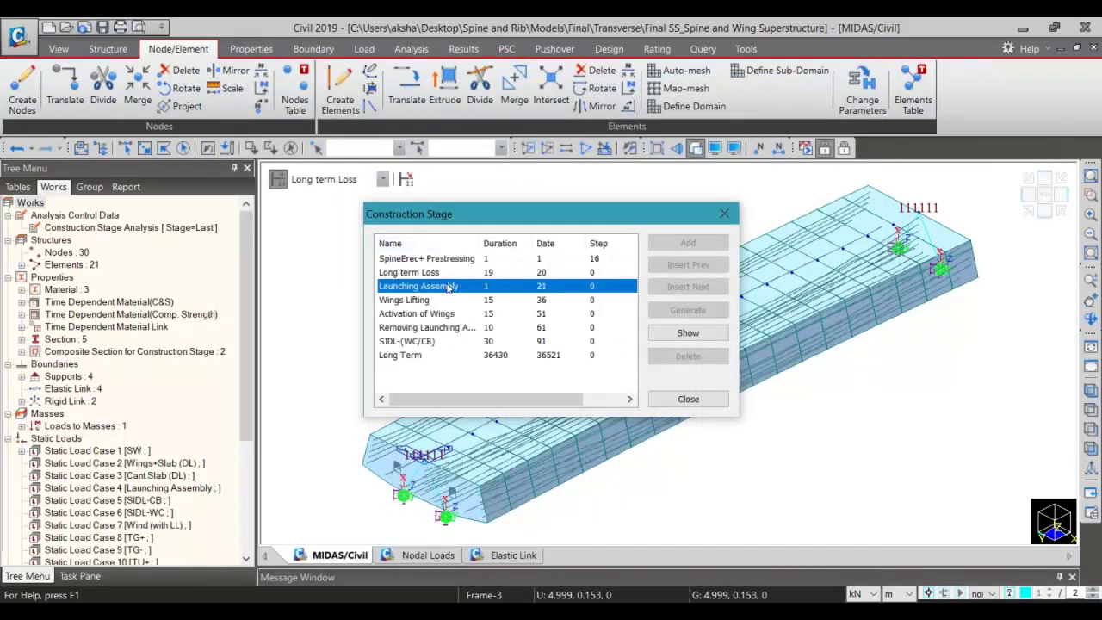
double_click(447, 288)
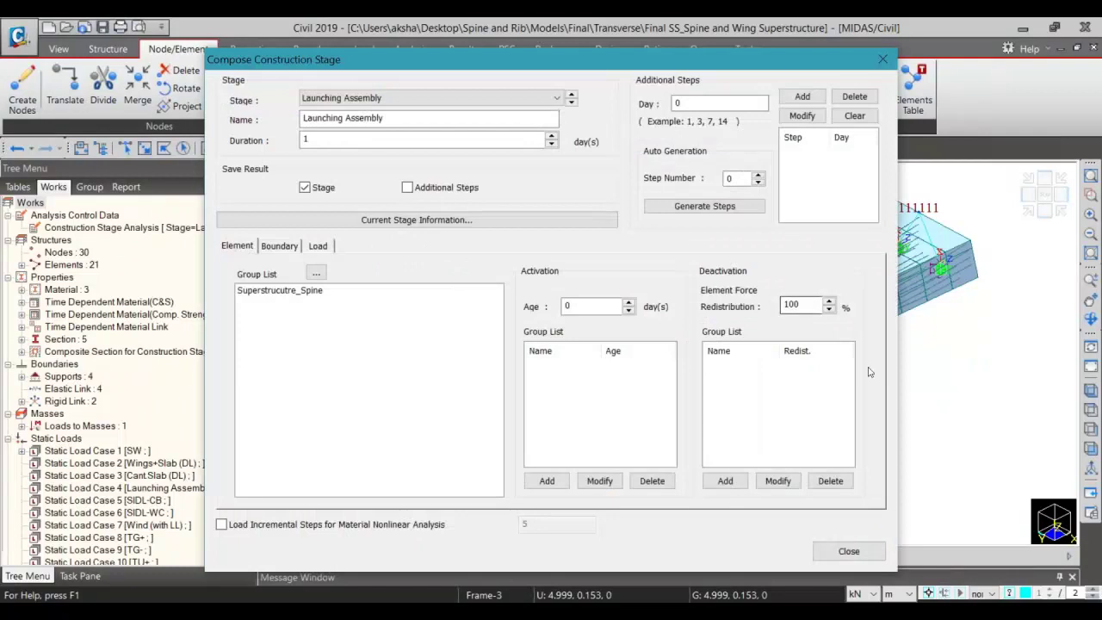
- Review the boundary groups and the activated and deactivated load groups of the Launching Assembly stage, and close the construction stage dialogs
left_click(286, 247)
left_click(317, 247)
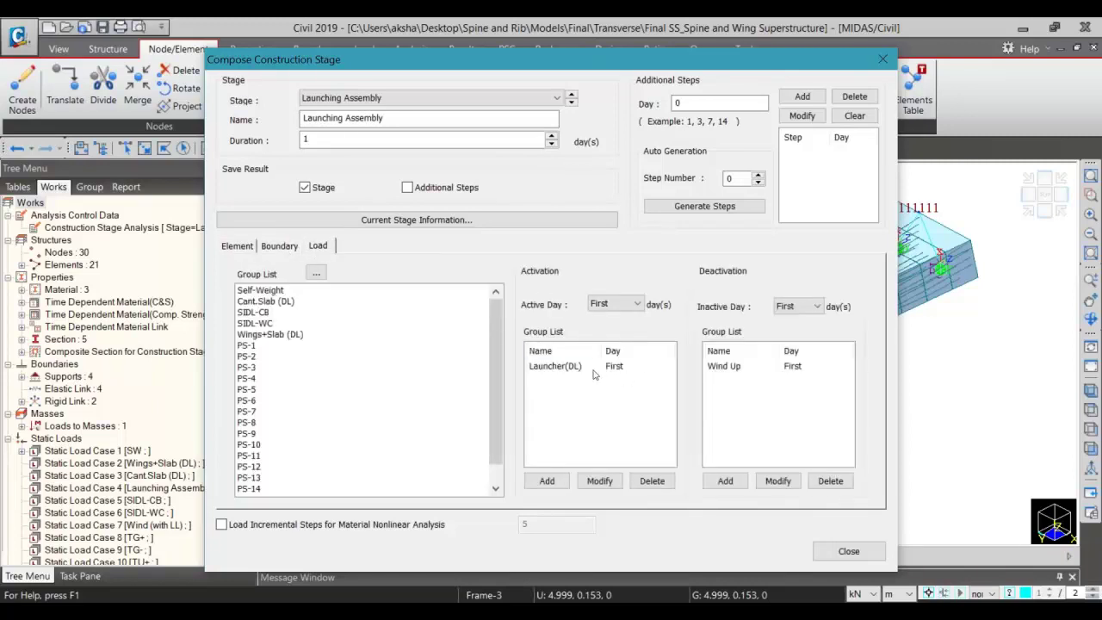
left_click(594, 369)
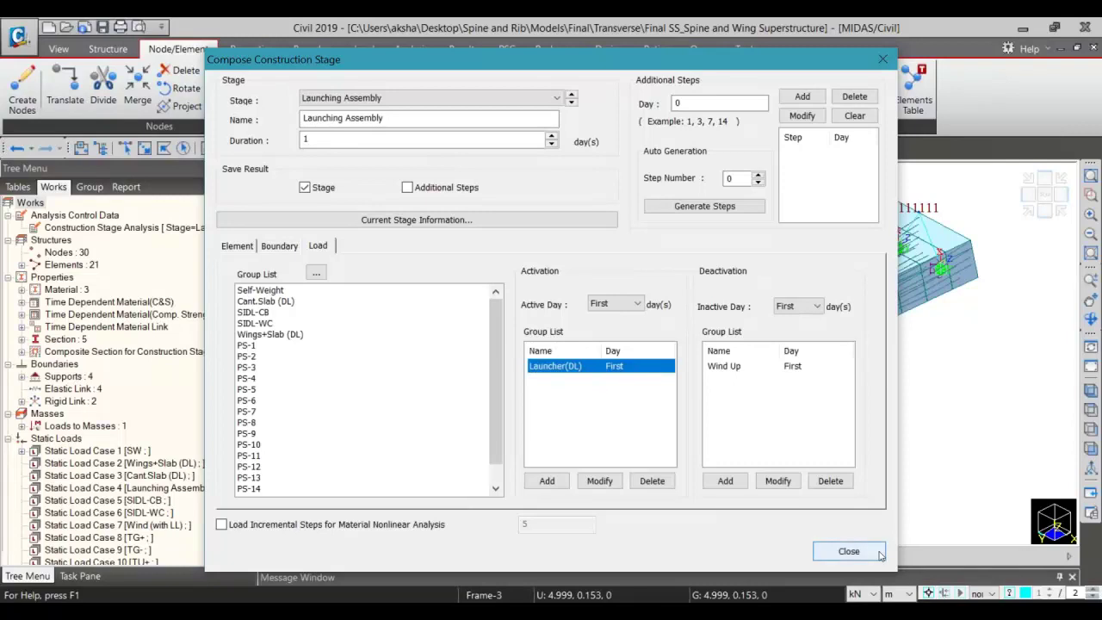
left_click(878, 554)
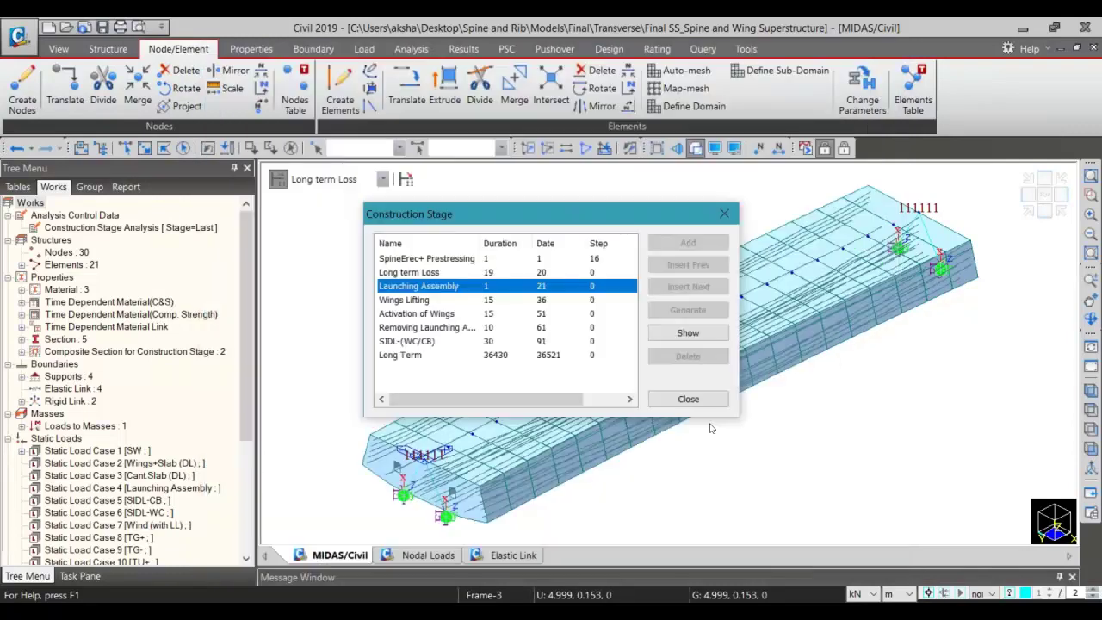
left_click(687, 399)
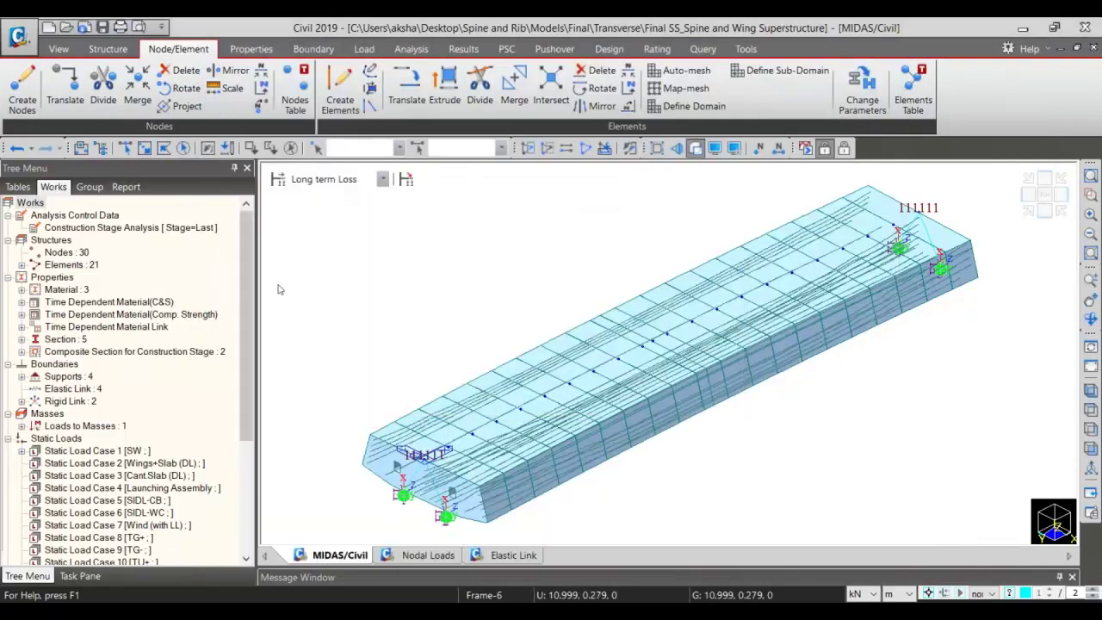
left_click(103, 462)
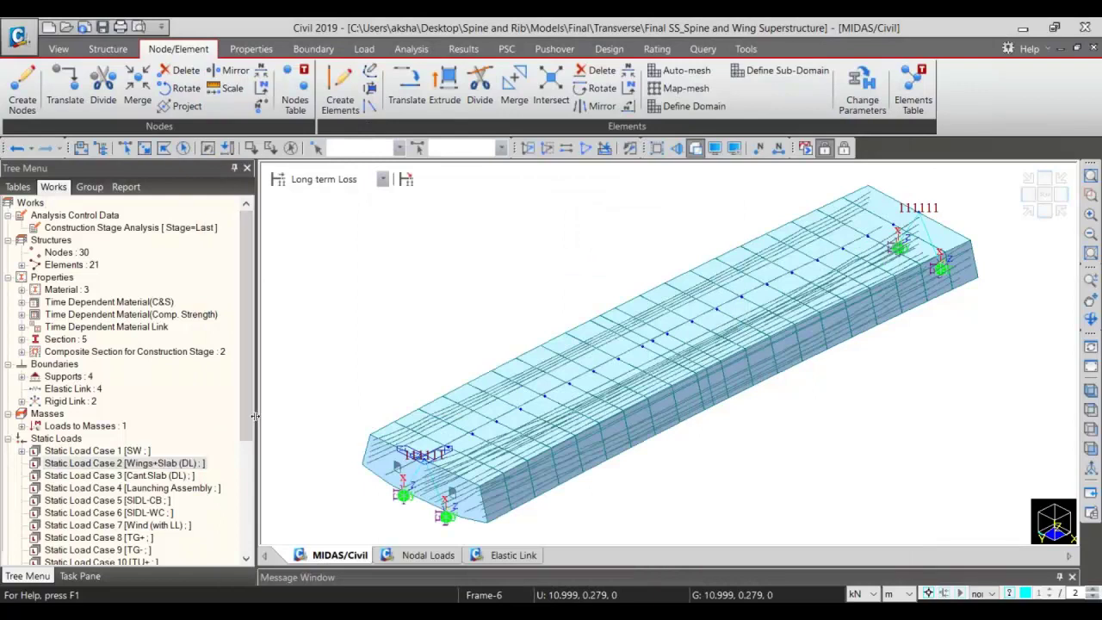
double_click(185, 488)
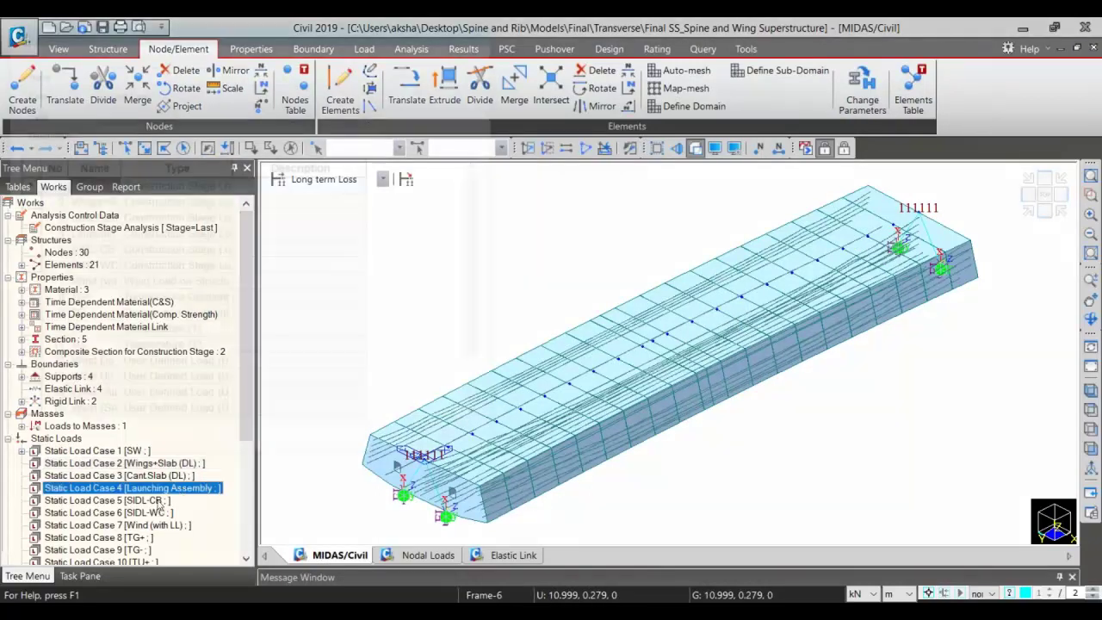
left_click(475, 449)
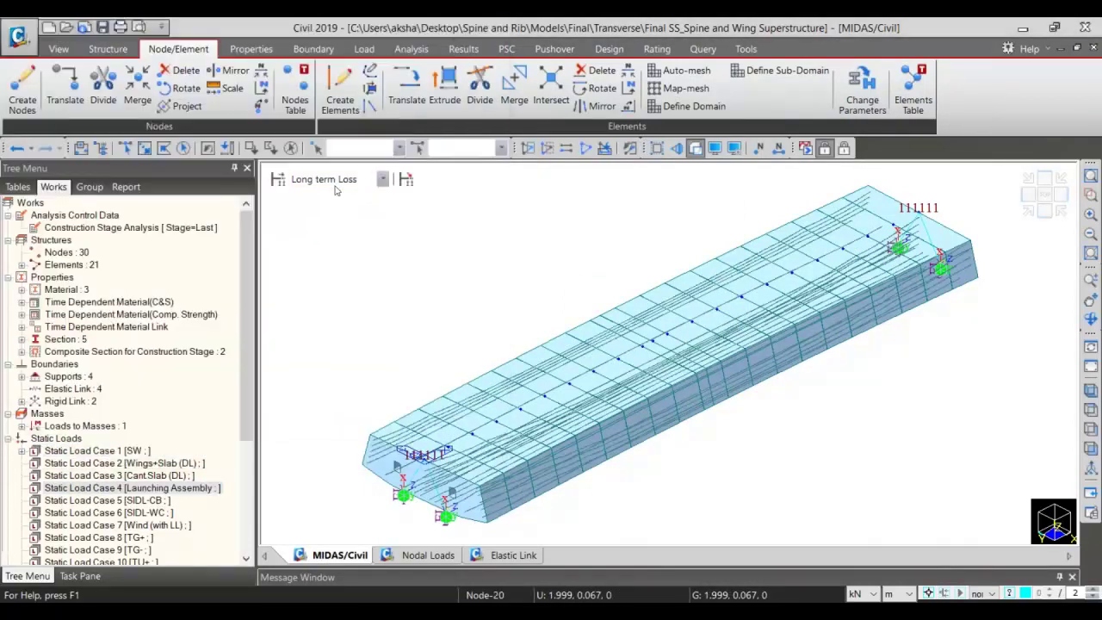
- Switch the model to the Base stage and display the element beam loads of the Launching Assembly static load case
left_click(338, 184)
left_click(326, 198)
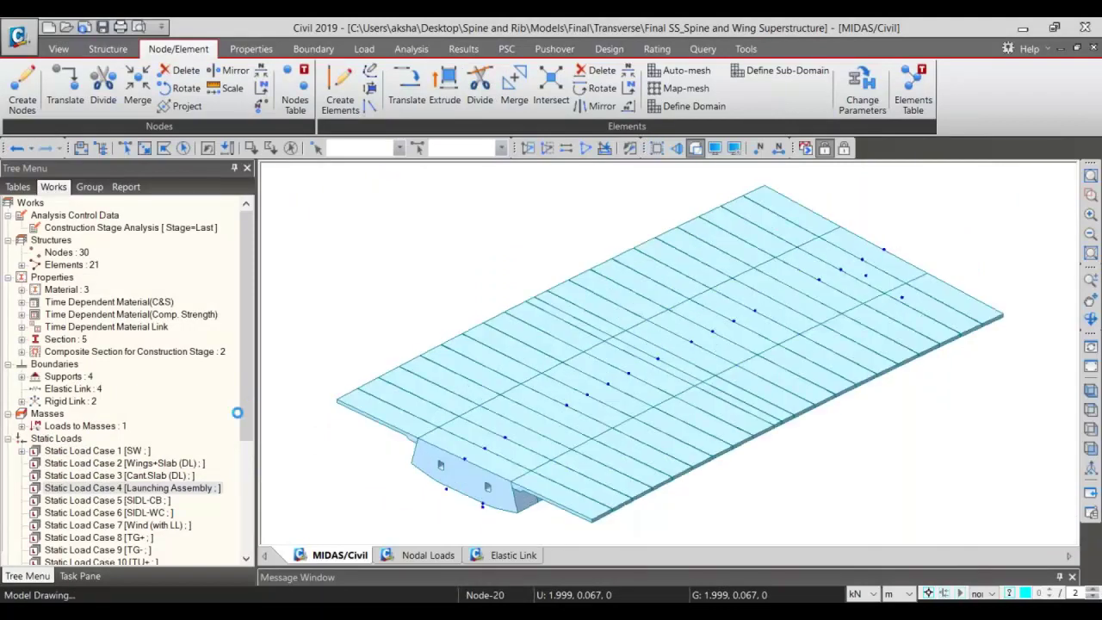
scroll(112, 344, "down", 4)
left_click(112, 341)
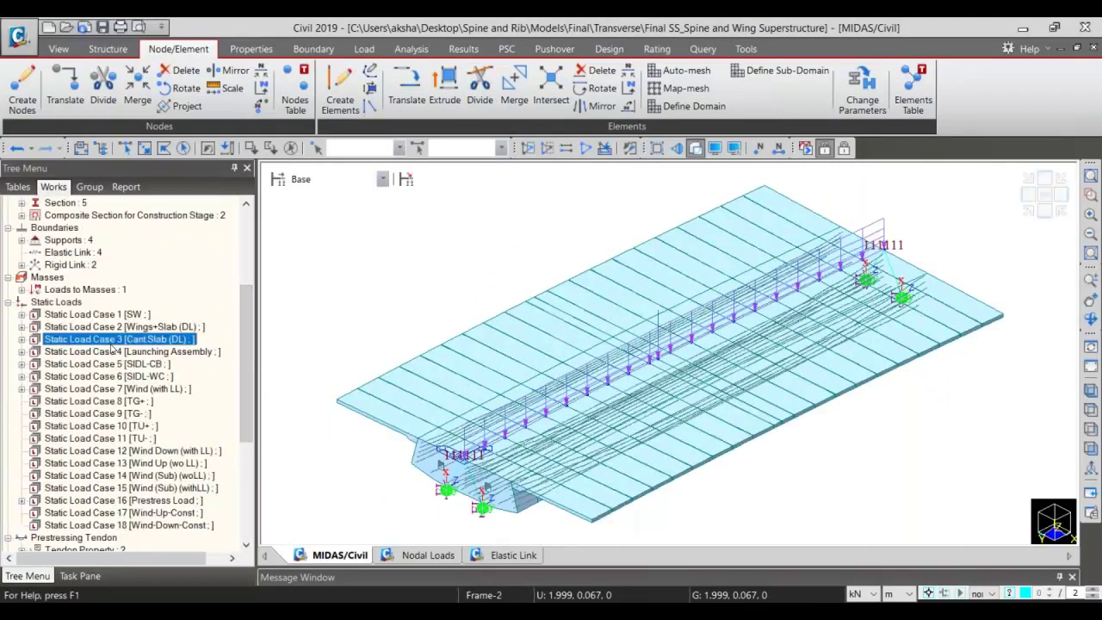
double_click(112, 342)
double_click(120, 364)
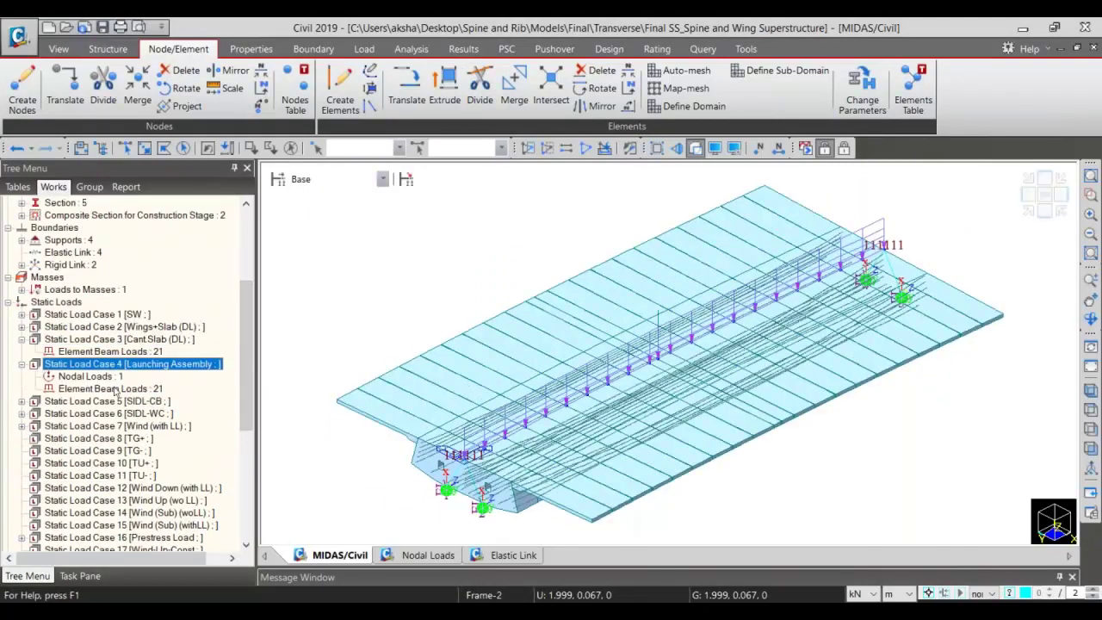
right_click(74, 389)
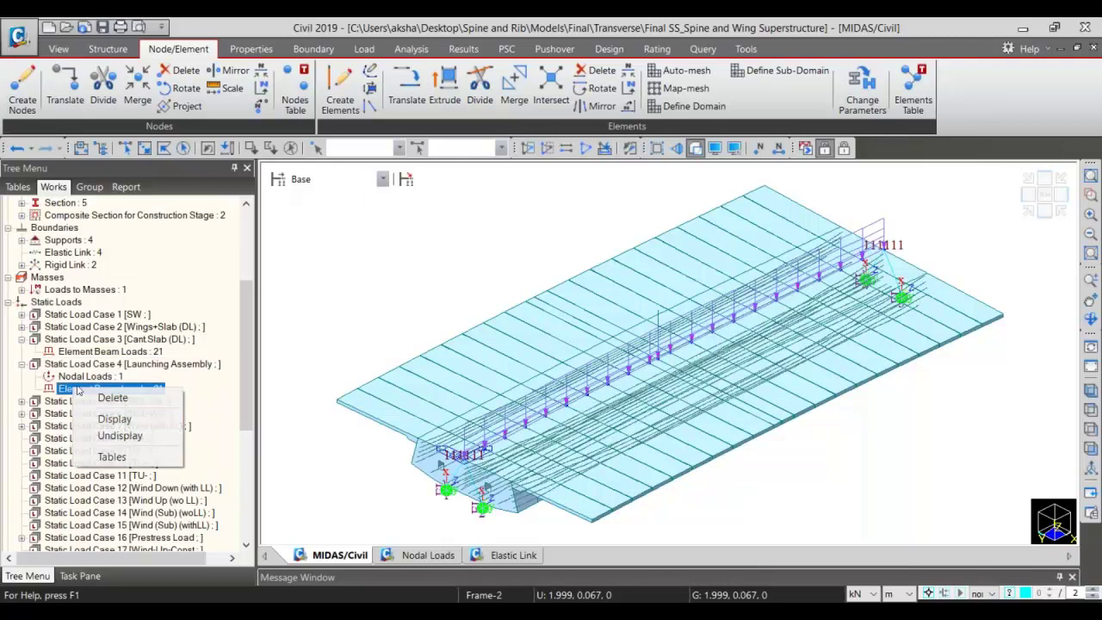
left_click(119, 420)
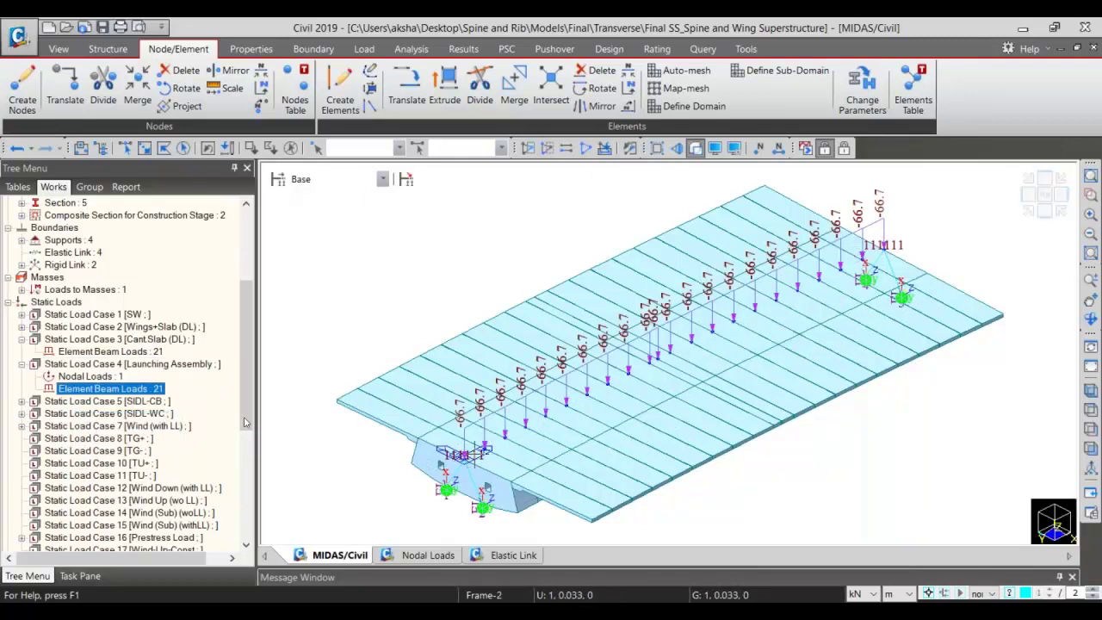
- Display the nodal loads of the Launching Assembly static load case on the Base stage model
right_click(73, 376)
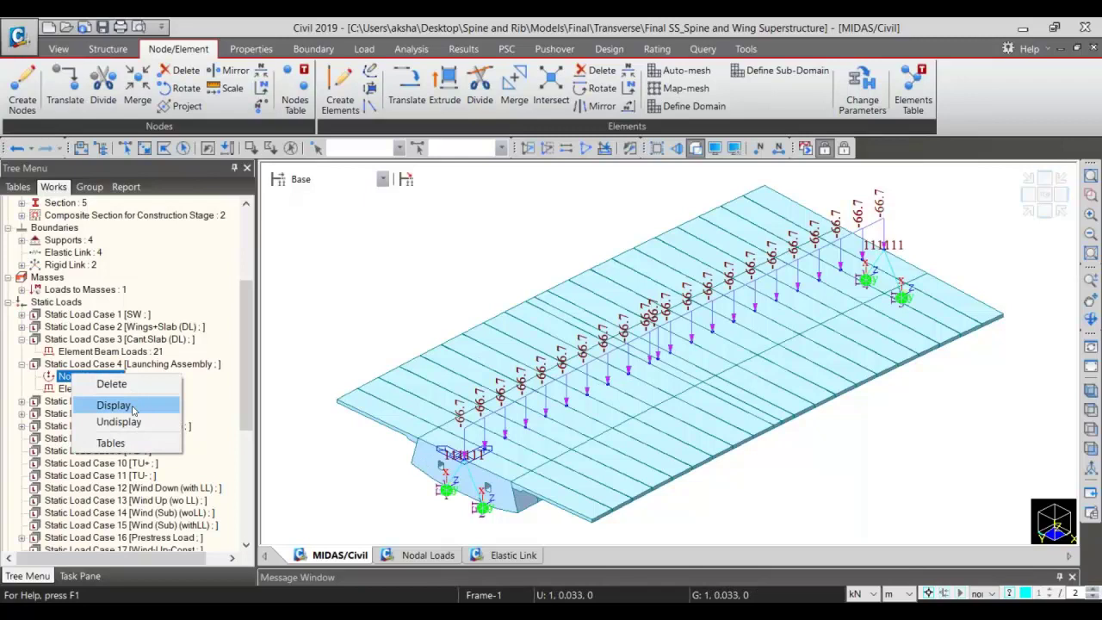
left_click(134, 410)
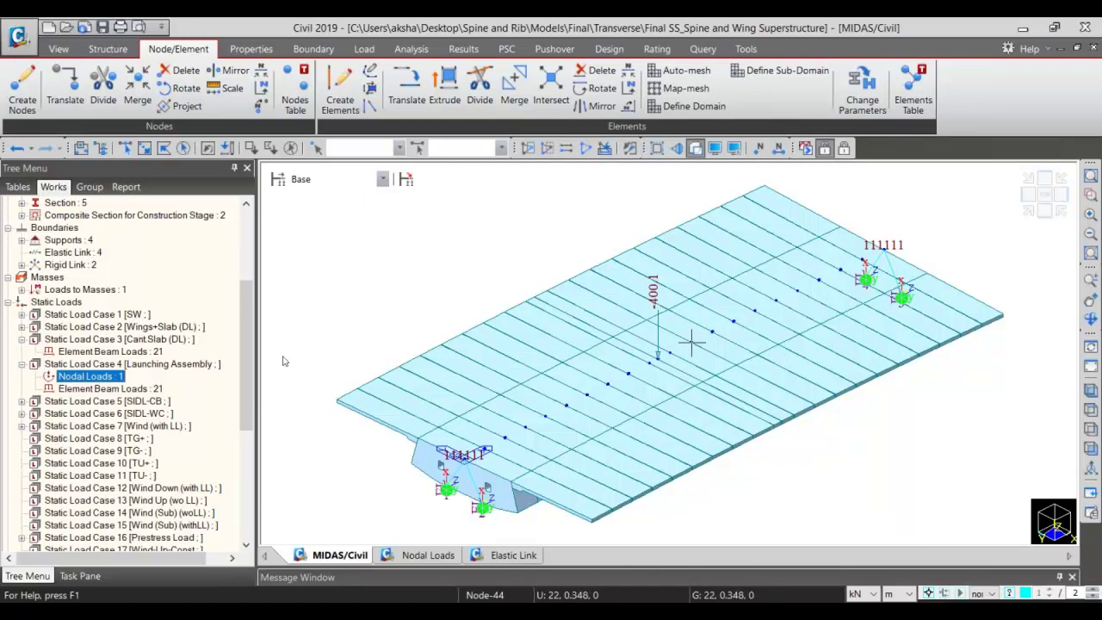
left_click(334, 179)
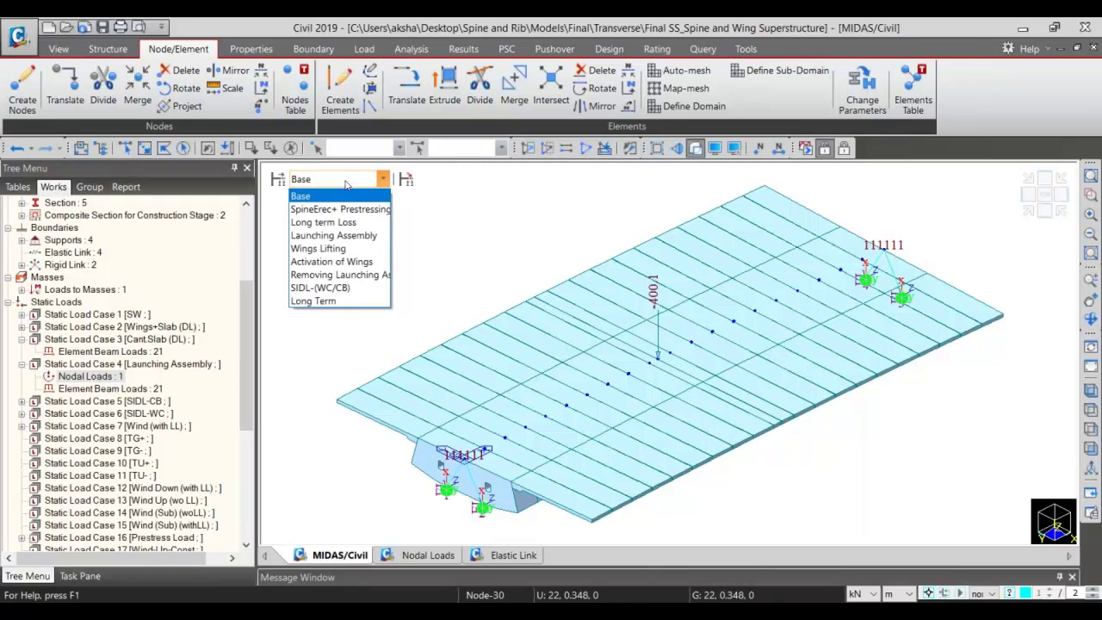
left_click(347, 184)
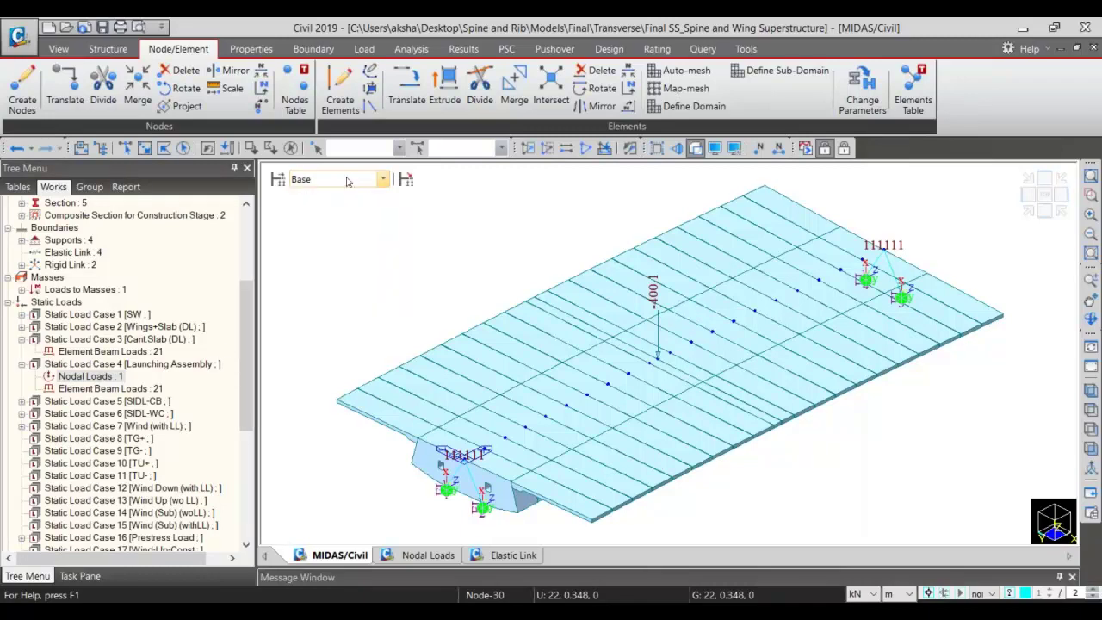
- Switch the model from the Base stage to the Launching Assembly stage
left_click(134, 390)
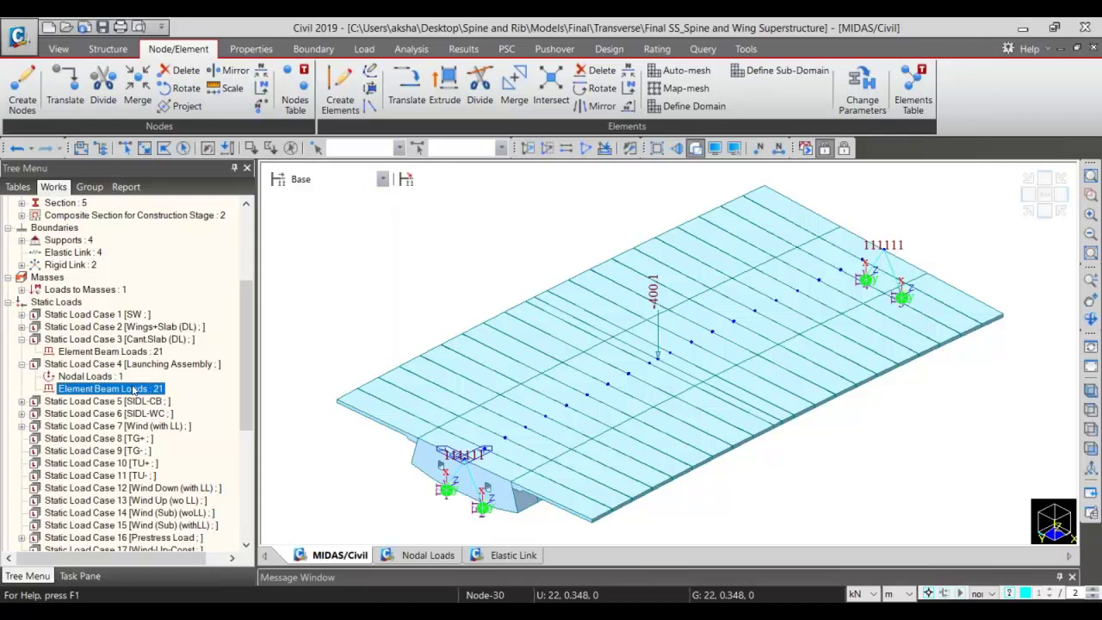
right_click(134, 390)
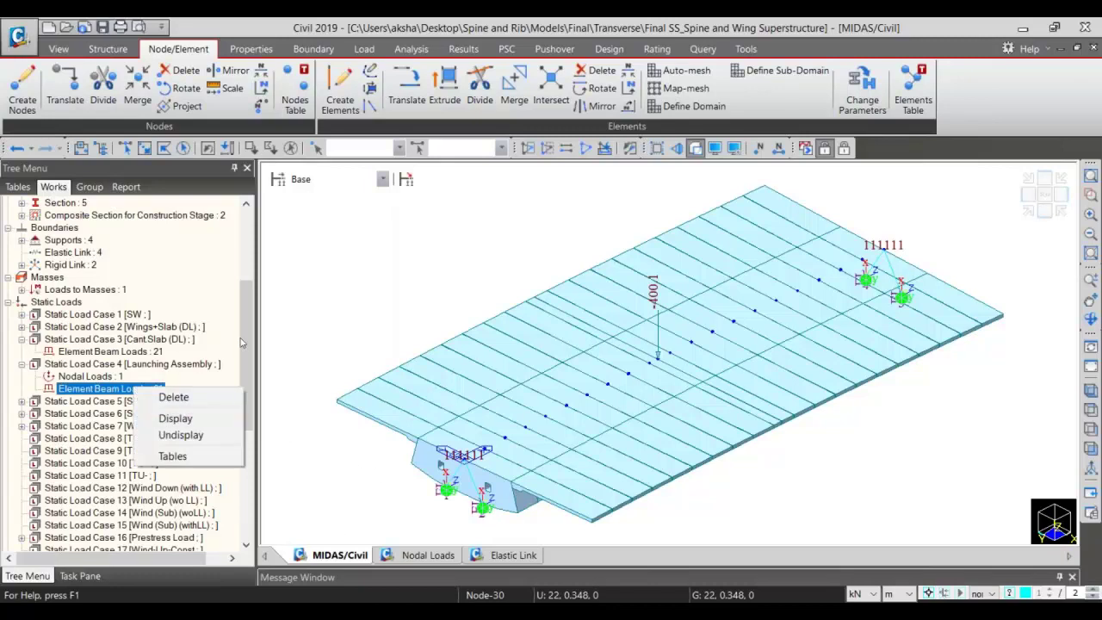
left_click(338, 185)
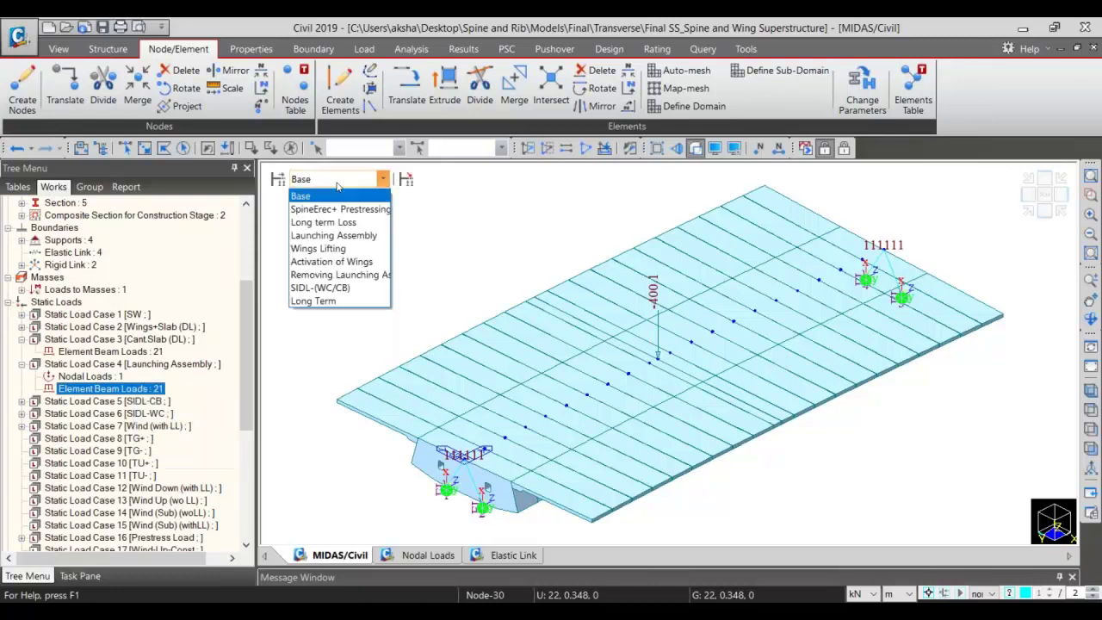
left_click(346, 234)
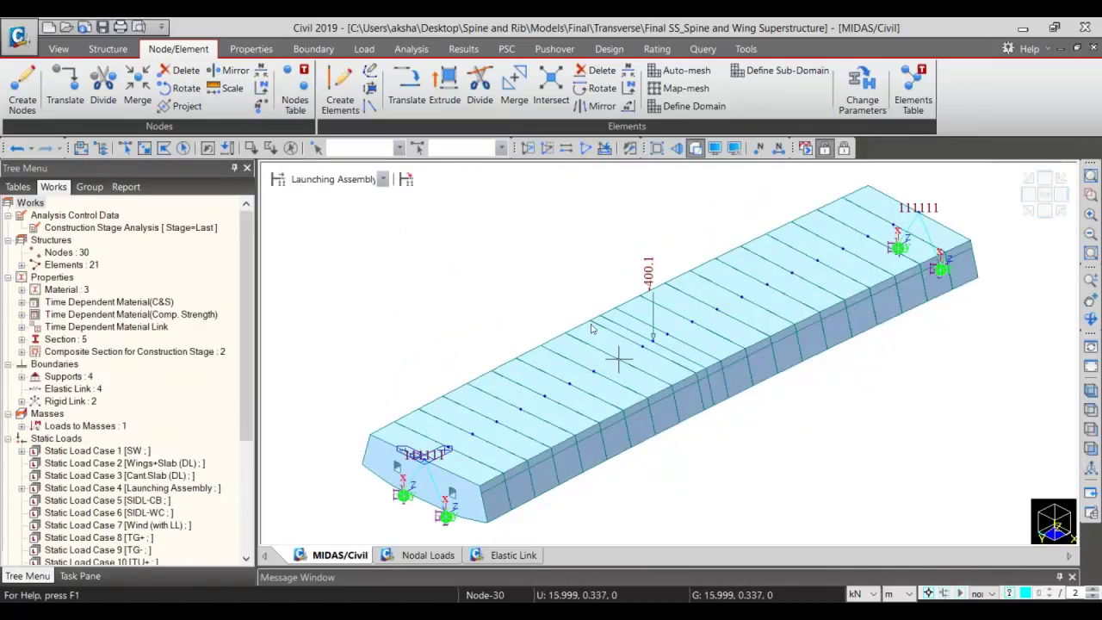
left_click(335, 181)
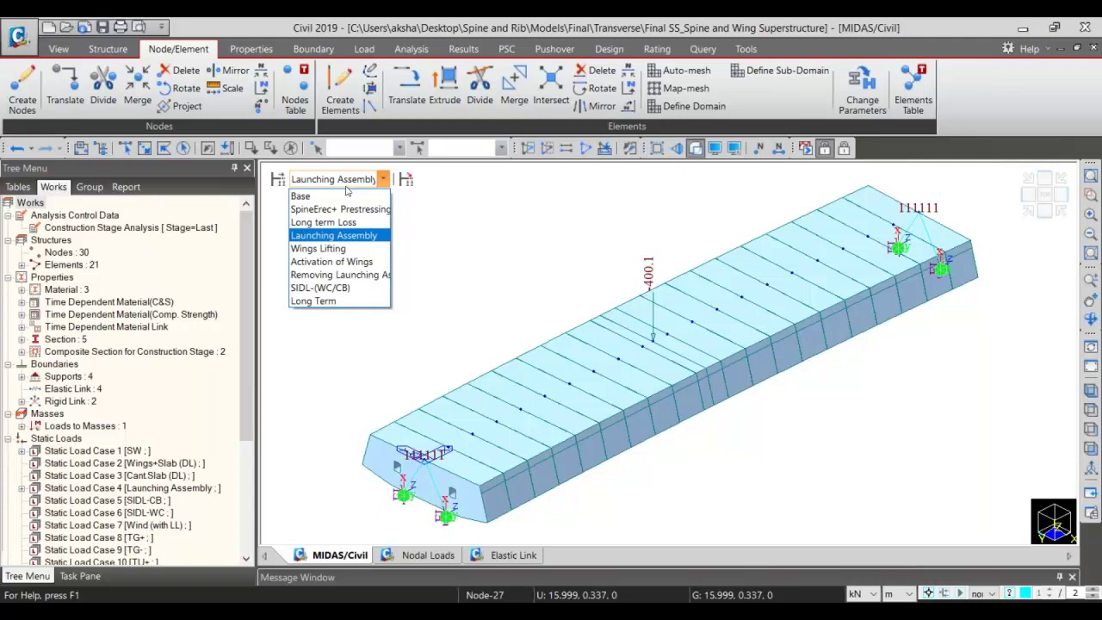
left_click(362, 235)
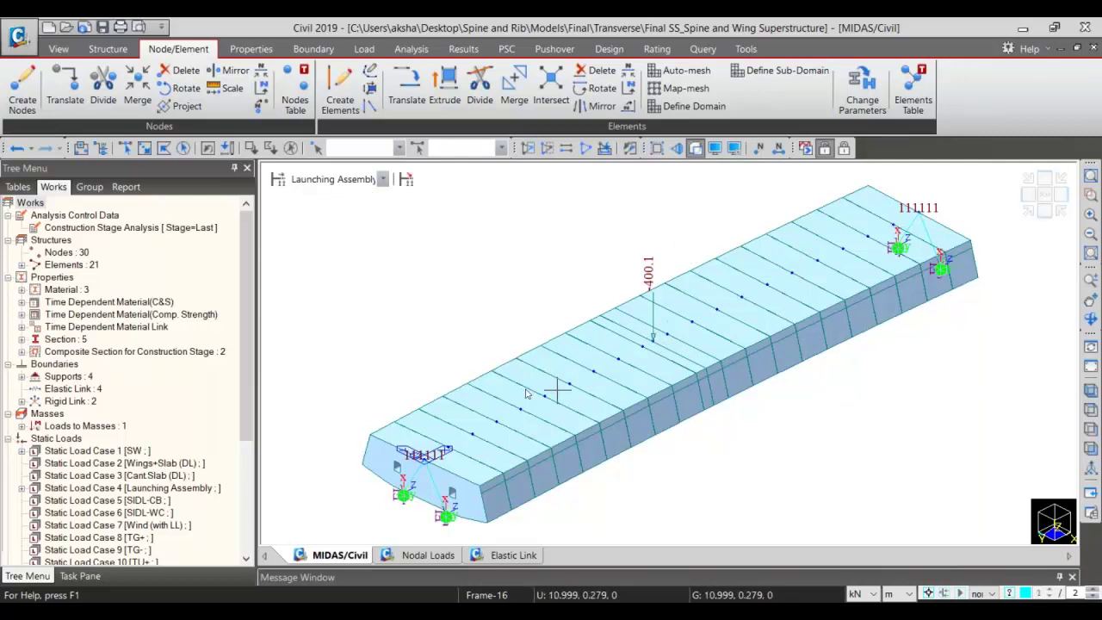
left_click(344, 189)
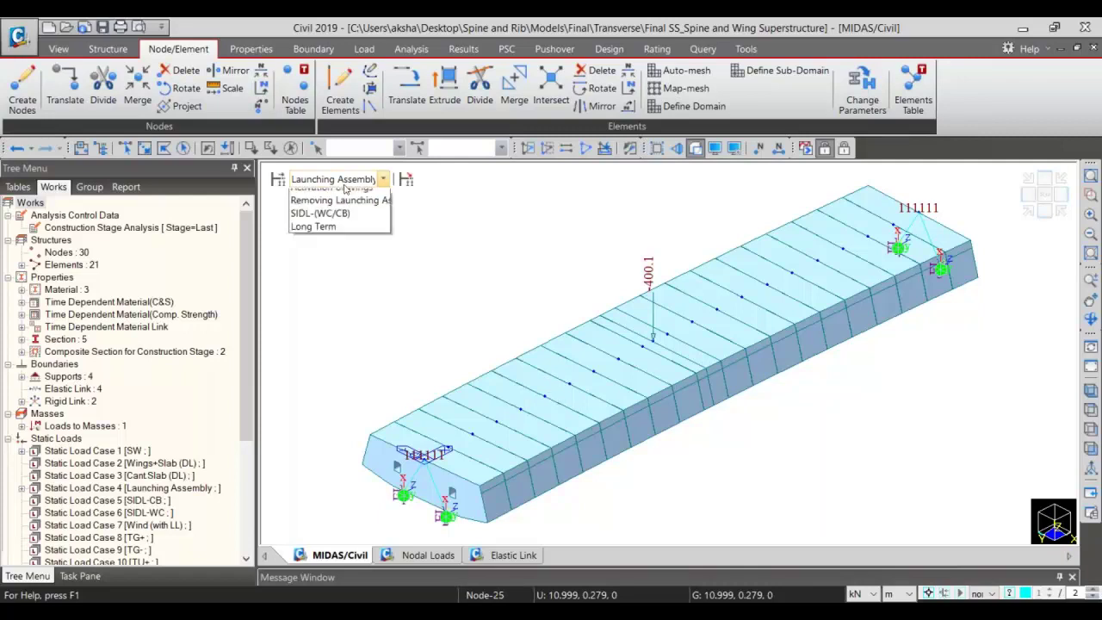
left_click(345, 189)
left_click(344, 189)
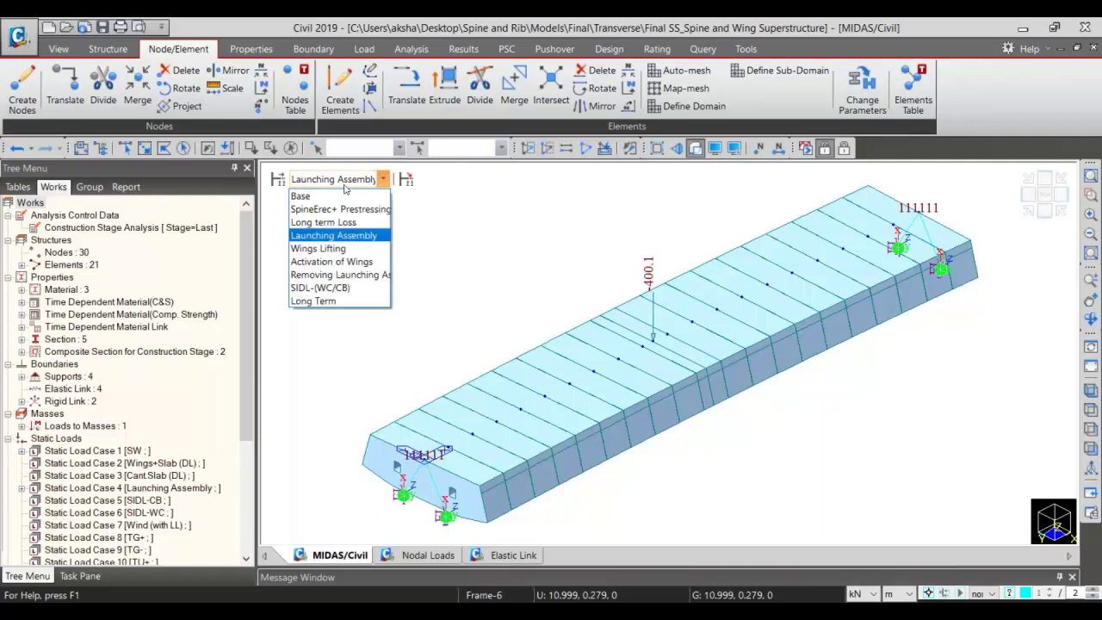
- Open the construction stage list, widen its name column and open the Launching Assembly stage definition
left_click(274, 188)
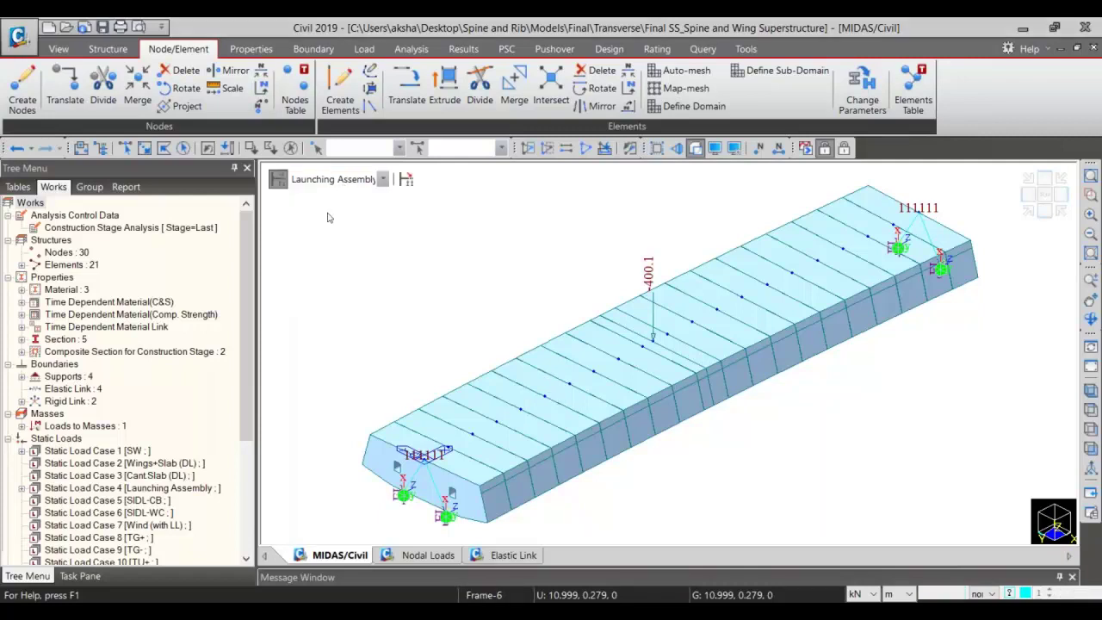
left_click_drag(431, 236, 474, 236)
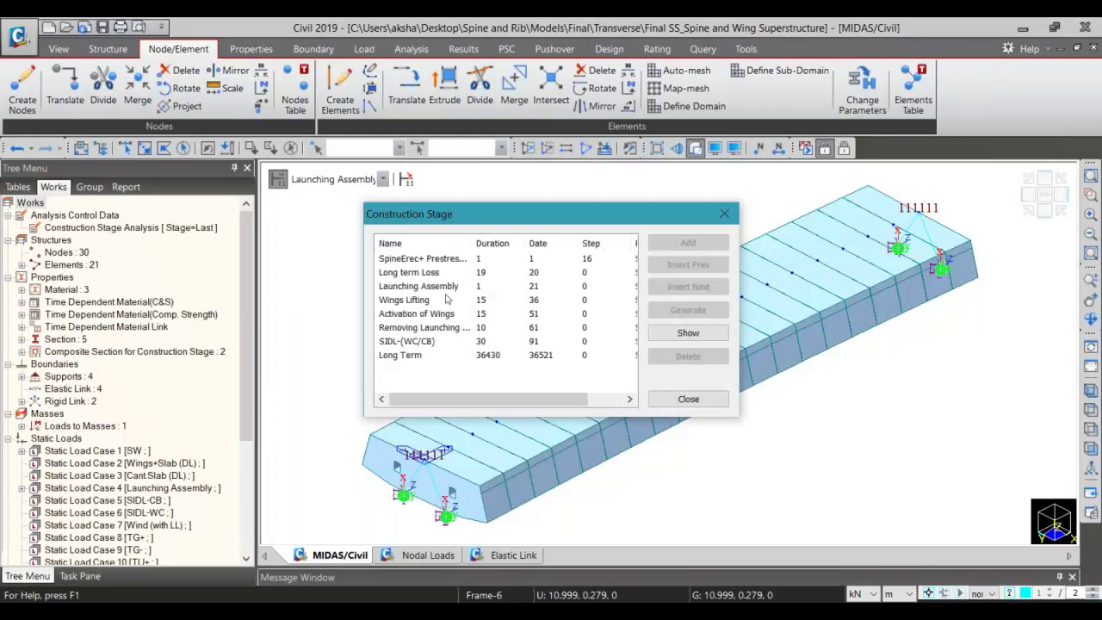
left_click(440, 288)
double_click(440, 291)
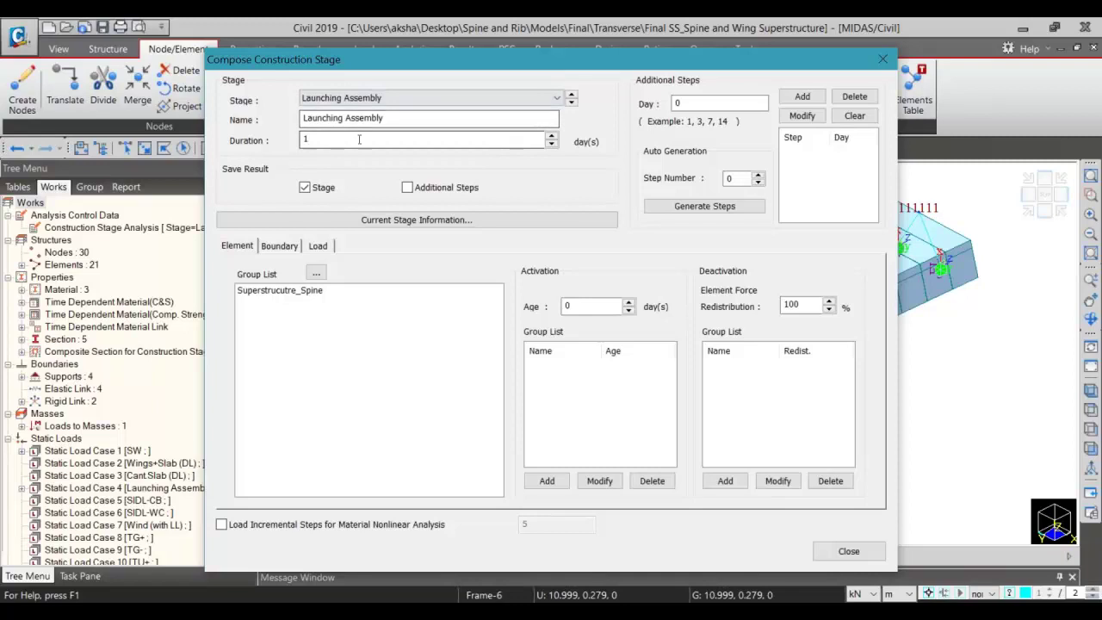
- Review the duration and activated load groups of the Wings Lifting stage, and close the construction stage dialogs
left_click(359, 98)
left_click(360, 143)
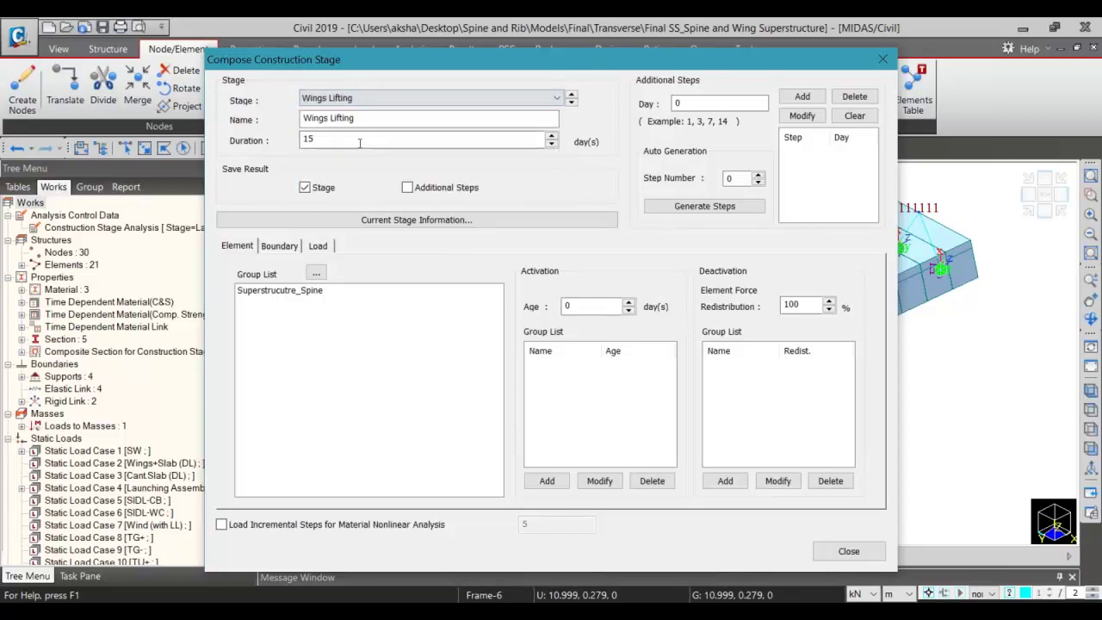
left_click(320, 247)
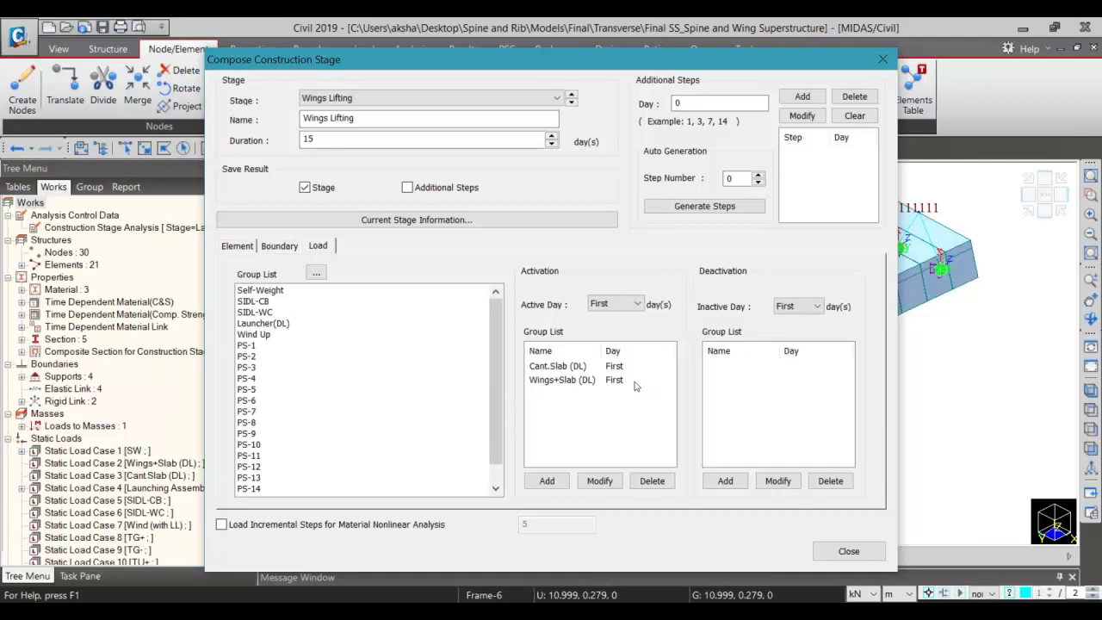
left_click(578, 387)
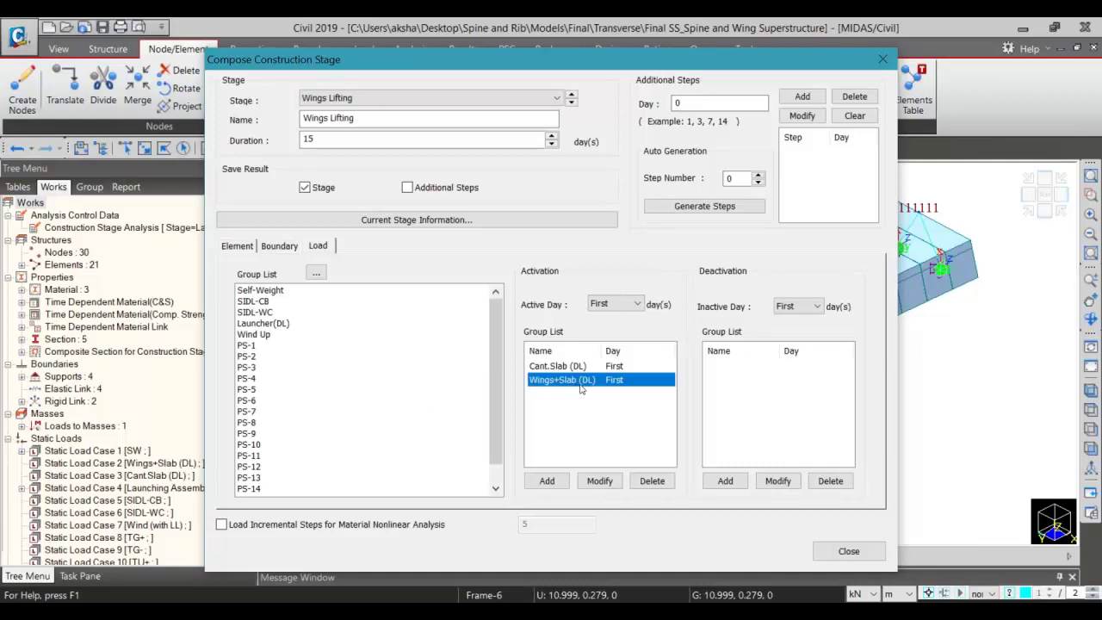
key("Escape")
left_click(693, 401)
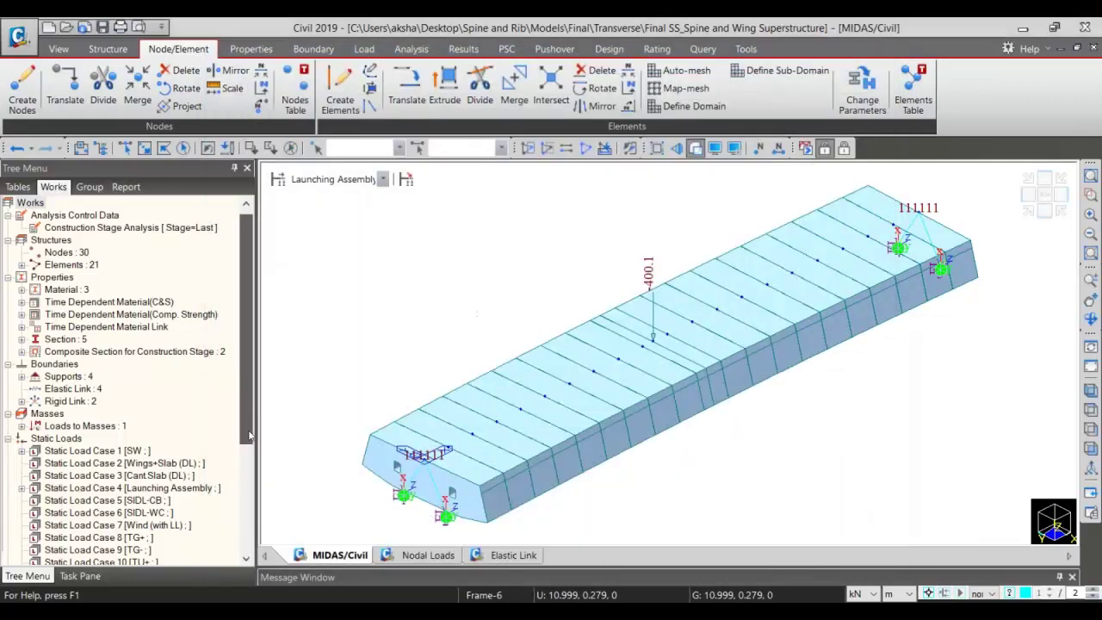
- Return the model to the Base stage and examine the element beam loads of the Wings+Slab (DL) static load case
scroll(153, 420, "down", 2)
double_click(153, 415)
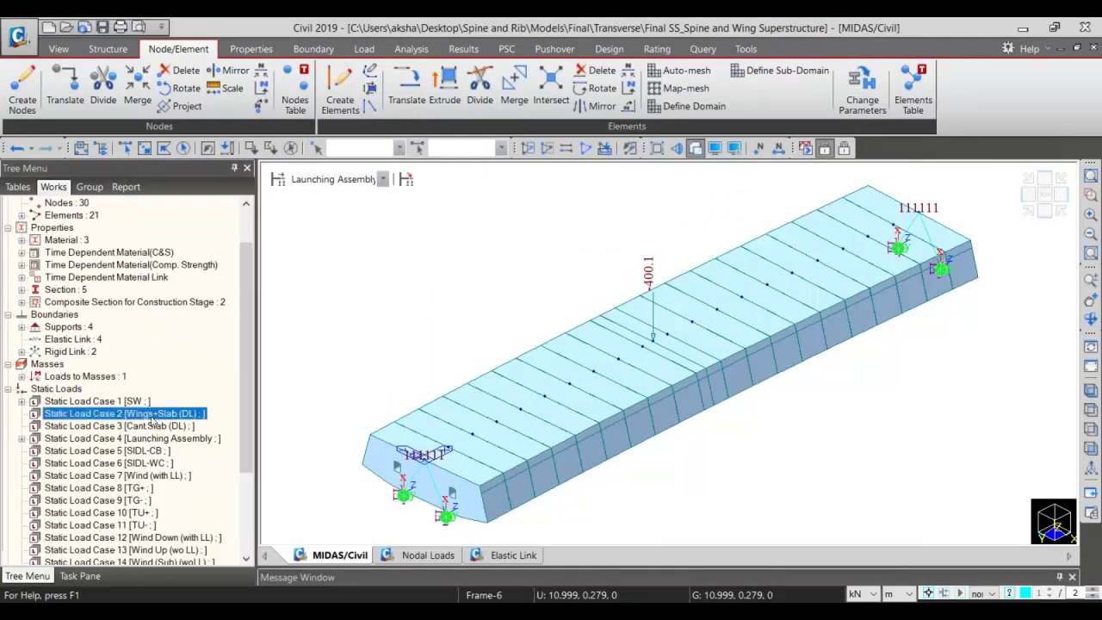
left_click(453, 447)
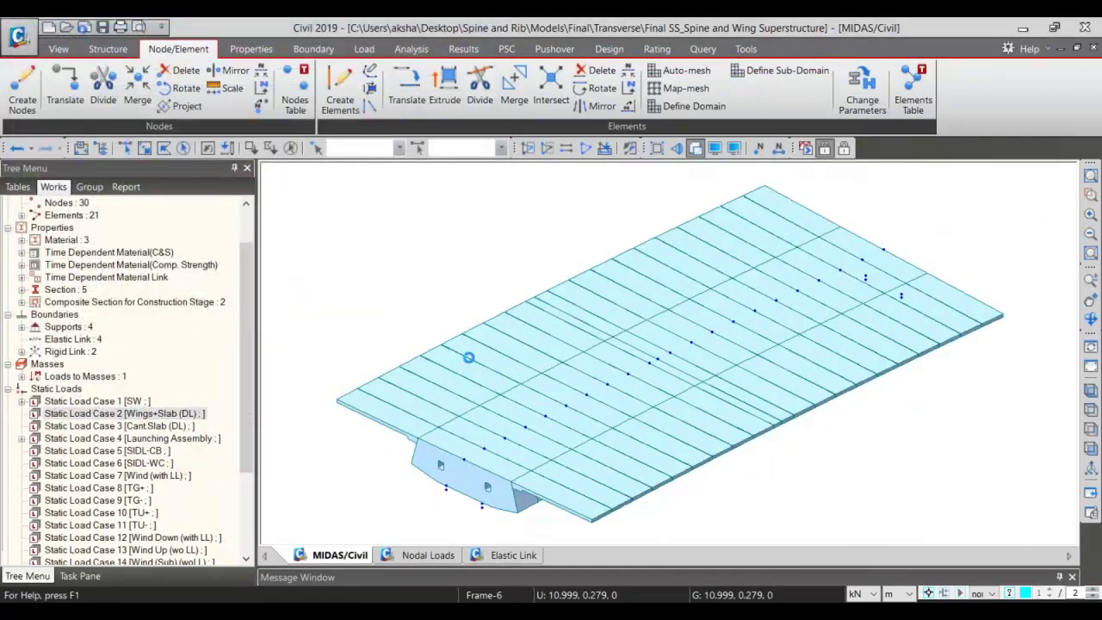
scroll(129, 314, "down", 3)
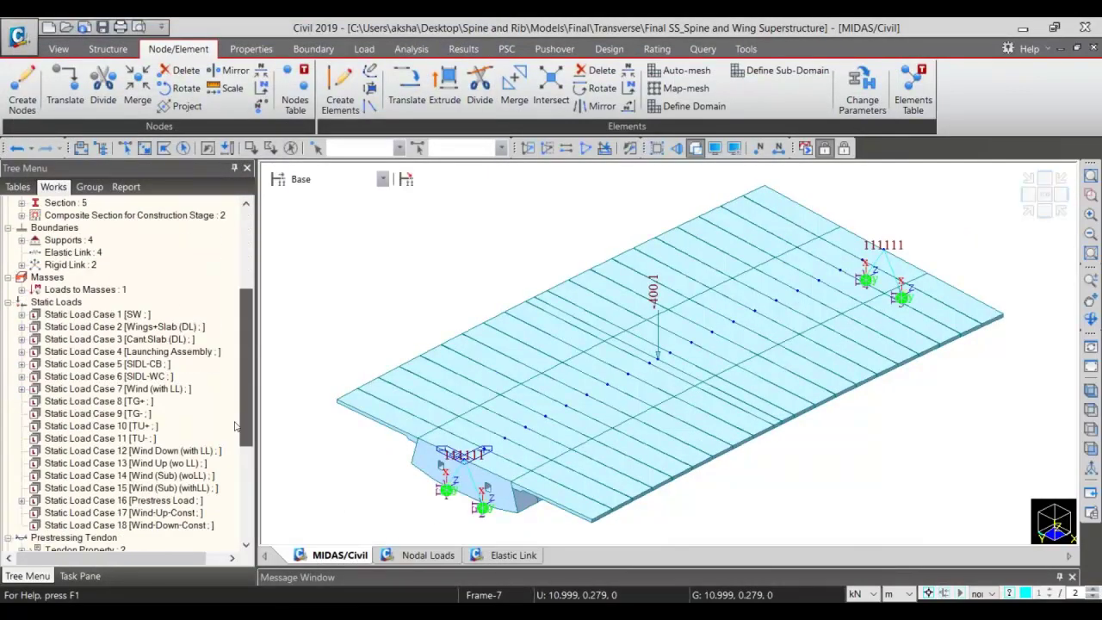
double_click(127, 315)
right_click(148, 326)
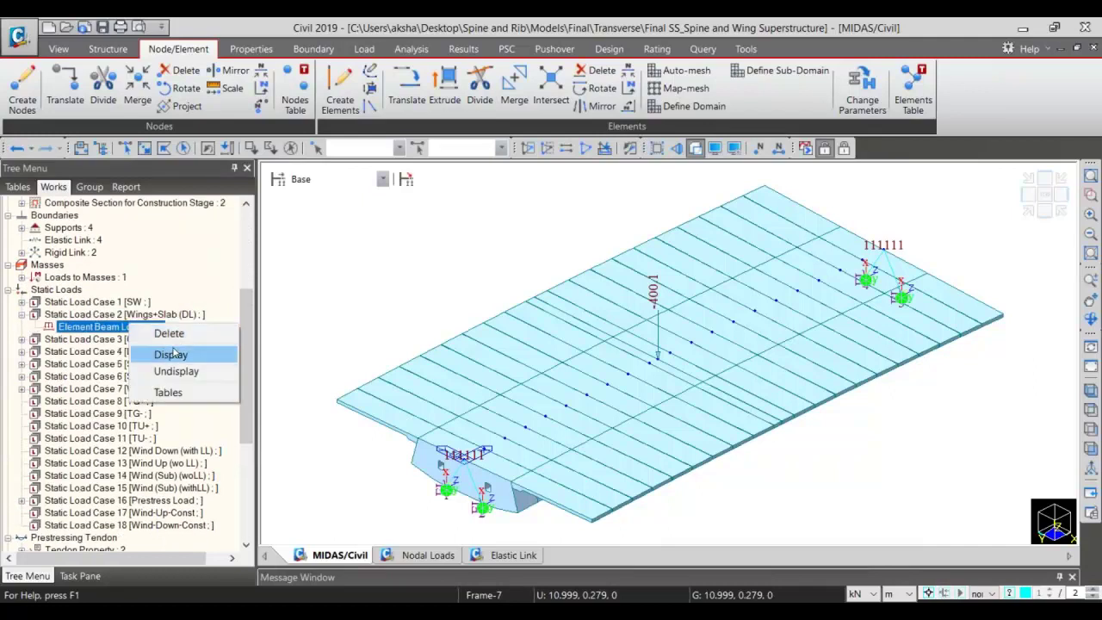
left_click(171, 353)
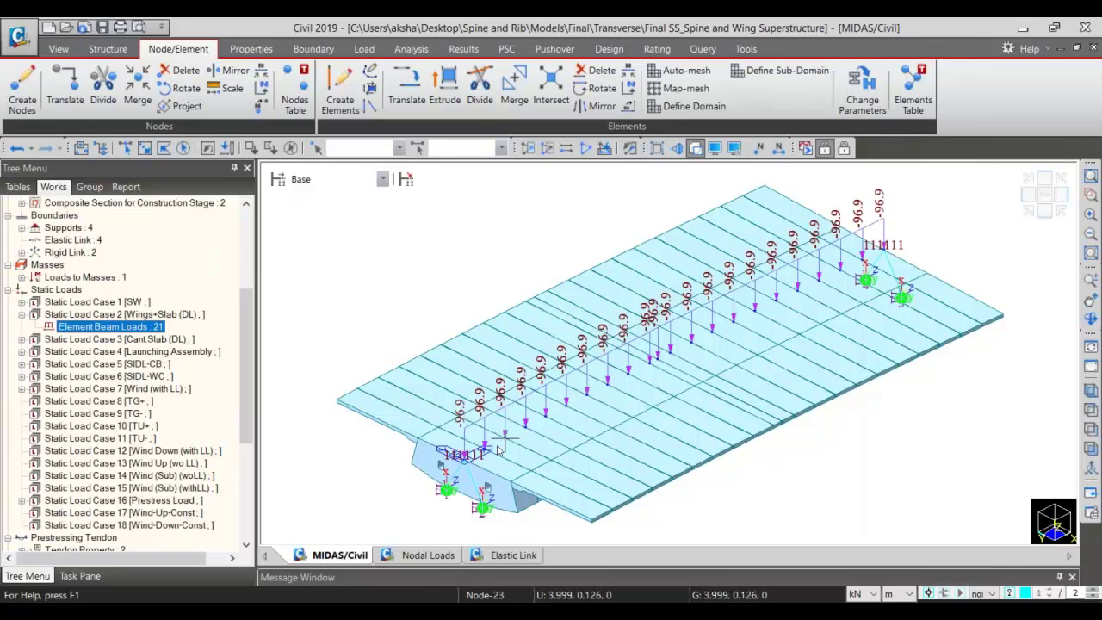
scroll(513, 434, "up", 1)
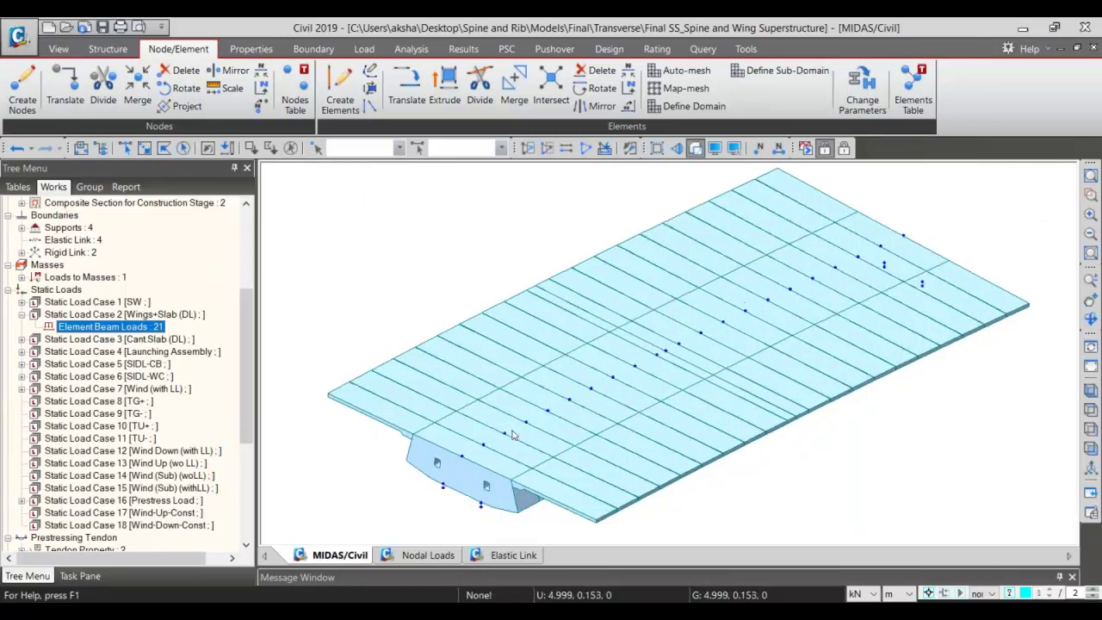
scroll(513, 435, "up", 1)
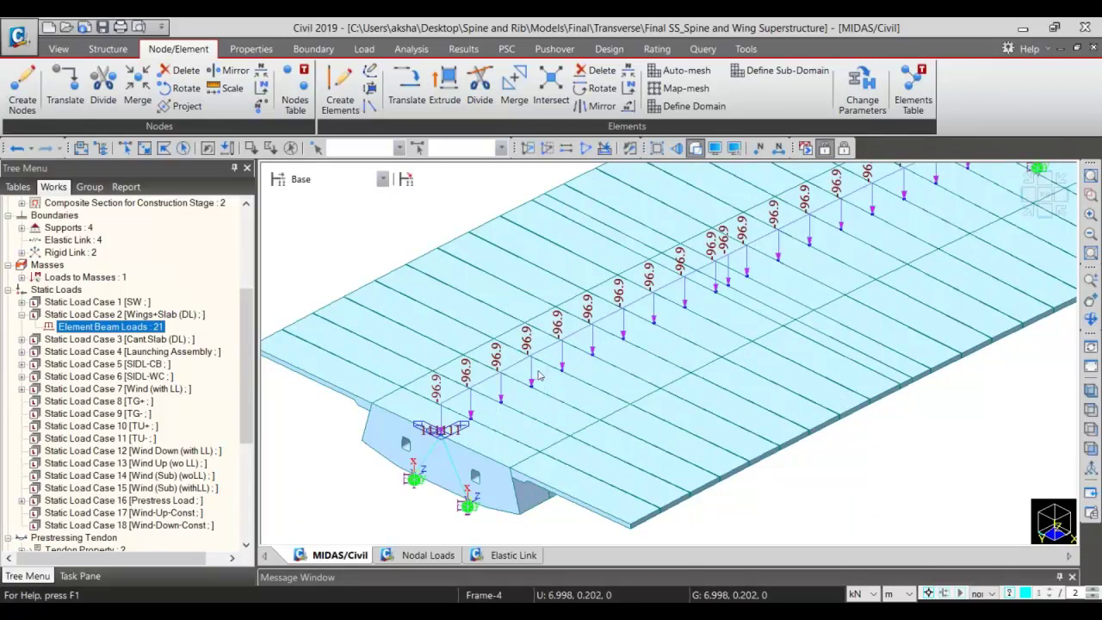
mouse_move(538, 375)
- Switch the model to the Launching Assembly stage, followed by the Wings Lifting stage
left_click(325, 179)
left_click(334, 235)
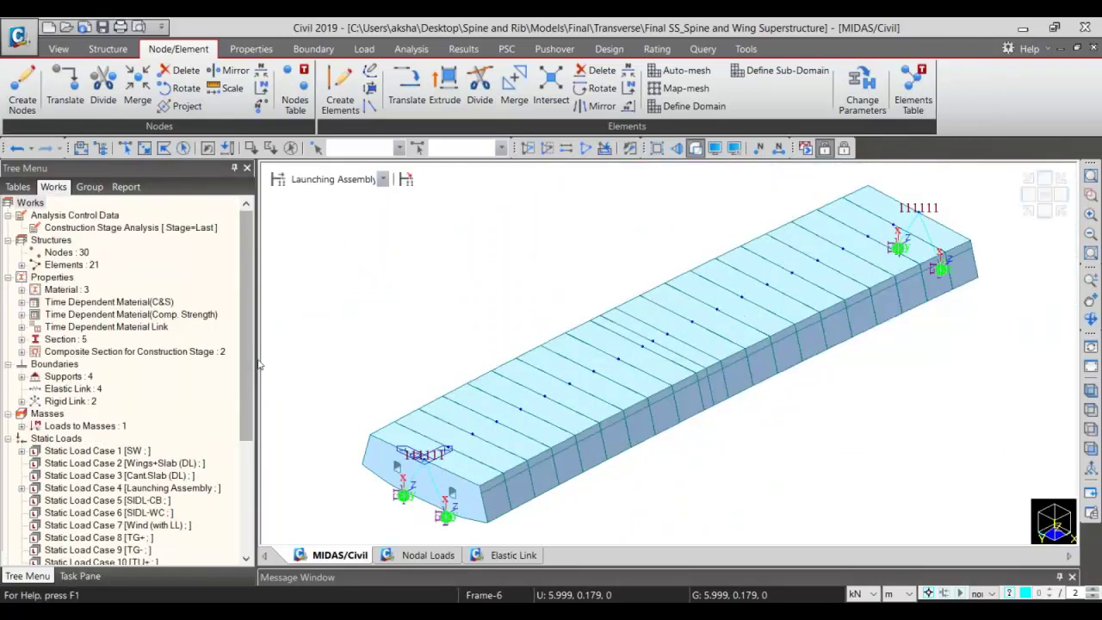
left_click(327, 180)
left_click(338, 247)
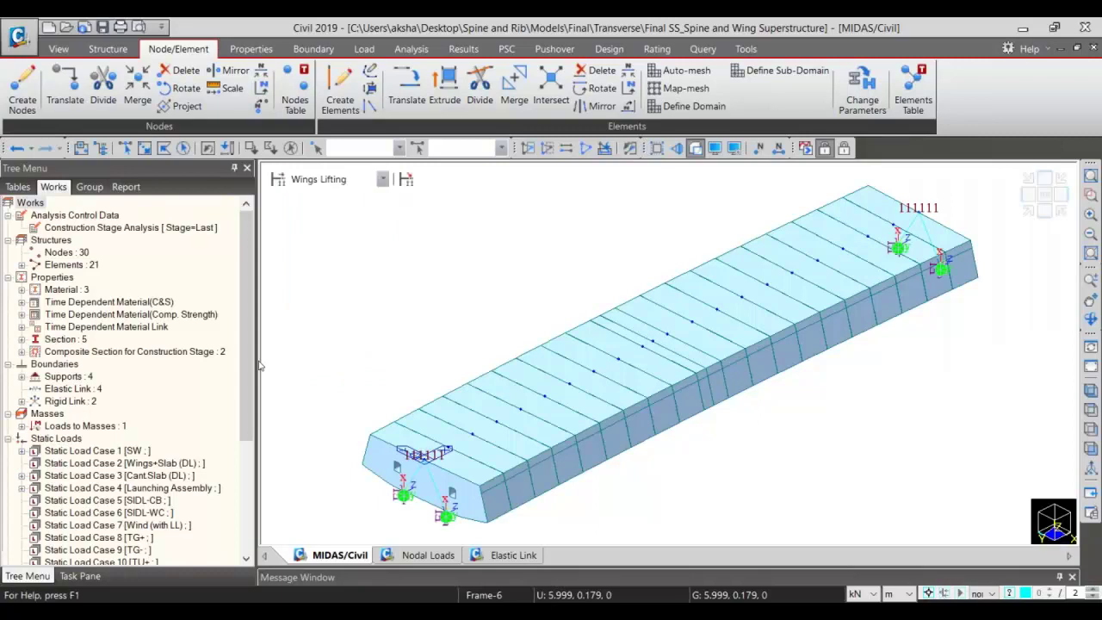
- Expand the Launching Assembly and Cant.Slab (DL) static load cases and display the element beam loads of Cant.Slab (DL)
left_click(155, 489)
double_click(155, 489)
double_click(155, 476)
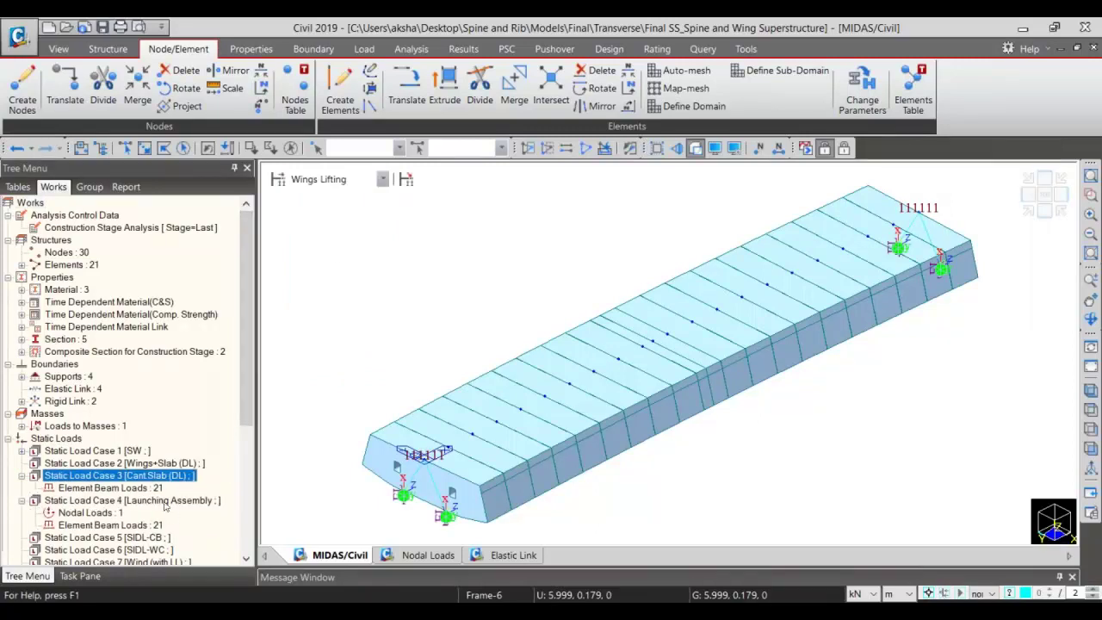
scroll(120, 413, "down", 2)
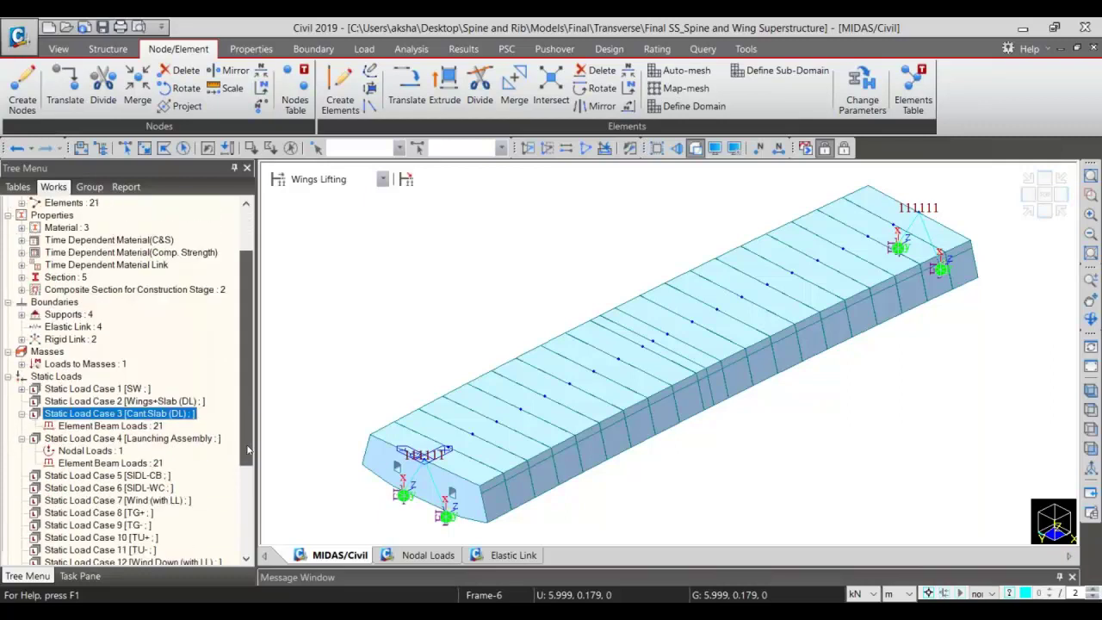
left_click(111, 414)
right_click(111, 414)
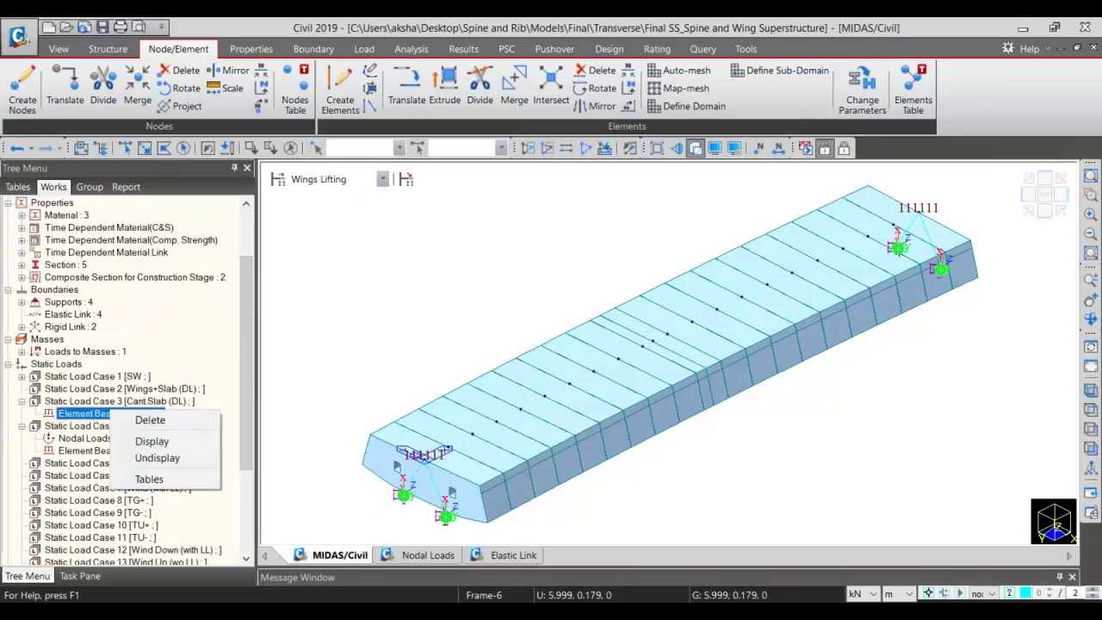
left_click(142, 439)
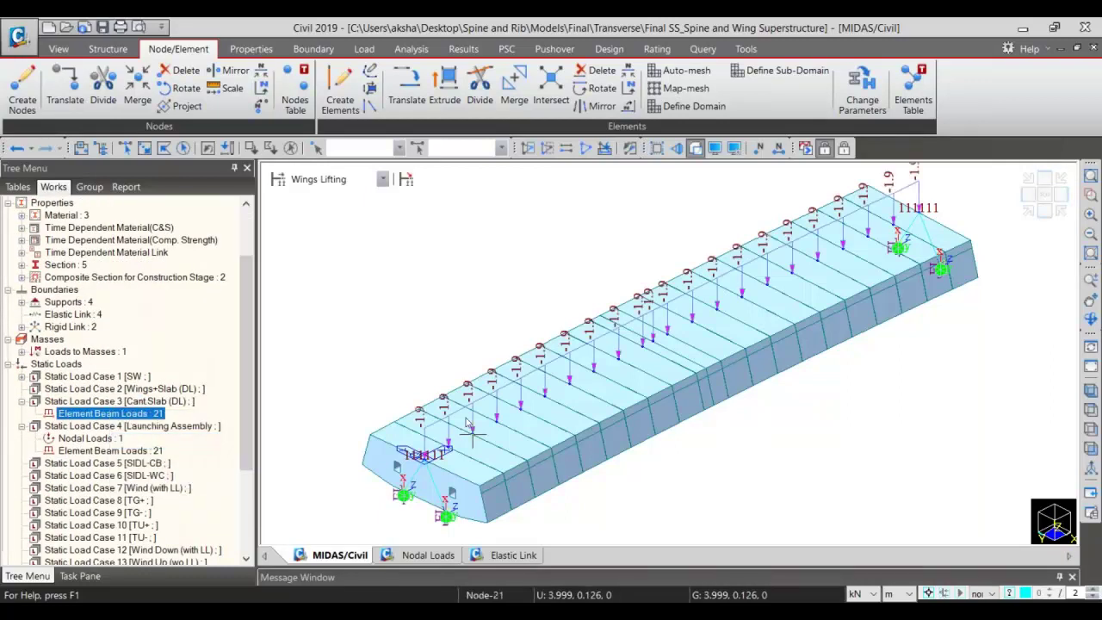
- Display the element beam loads of the Launching Assembly load case on the Wings Lifting stage and open the construction stage list
right_click(129, 451)
left_click(184, 486)
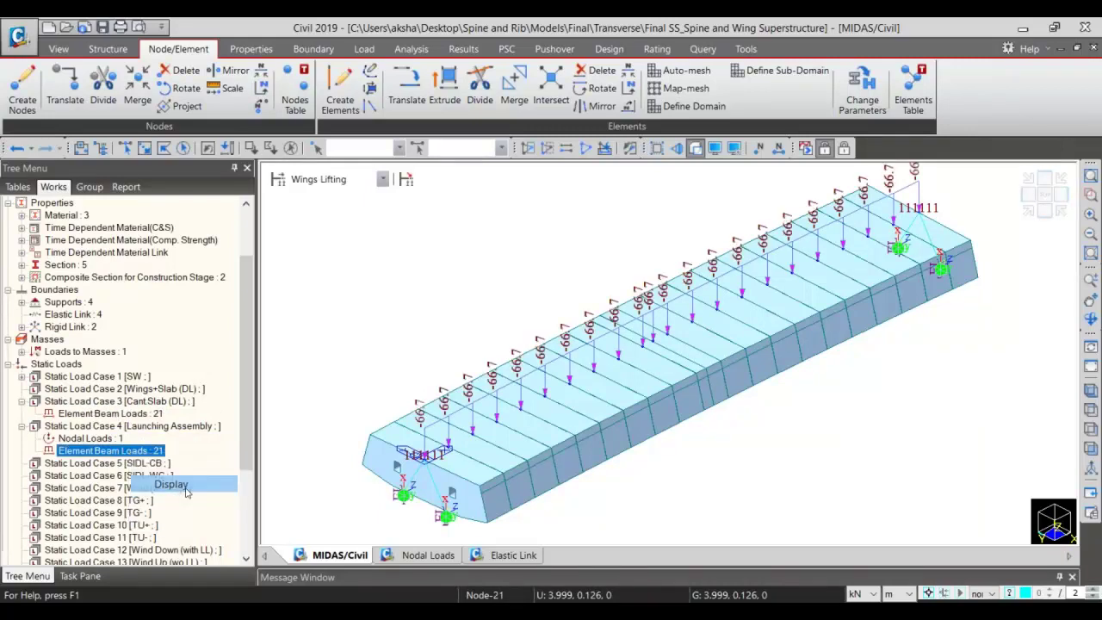
left_click(316, 175)
left_click(333, 244)
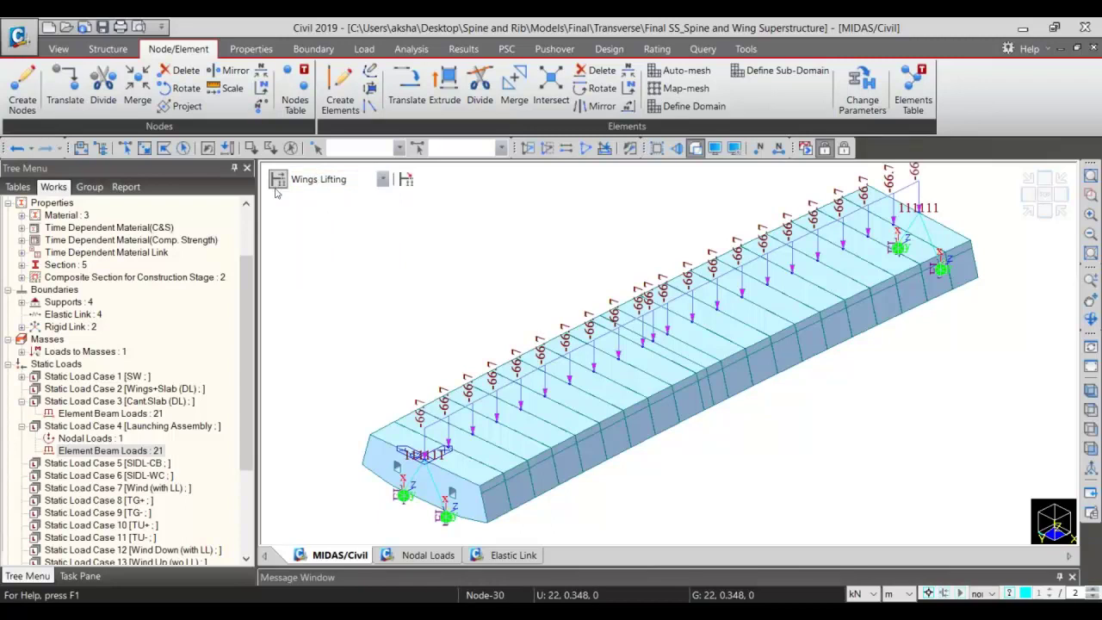
left_click(275, 183)
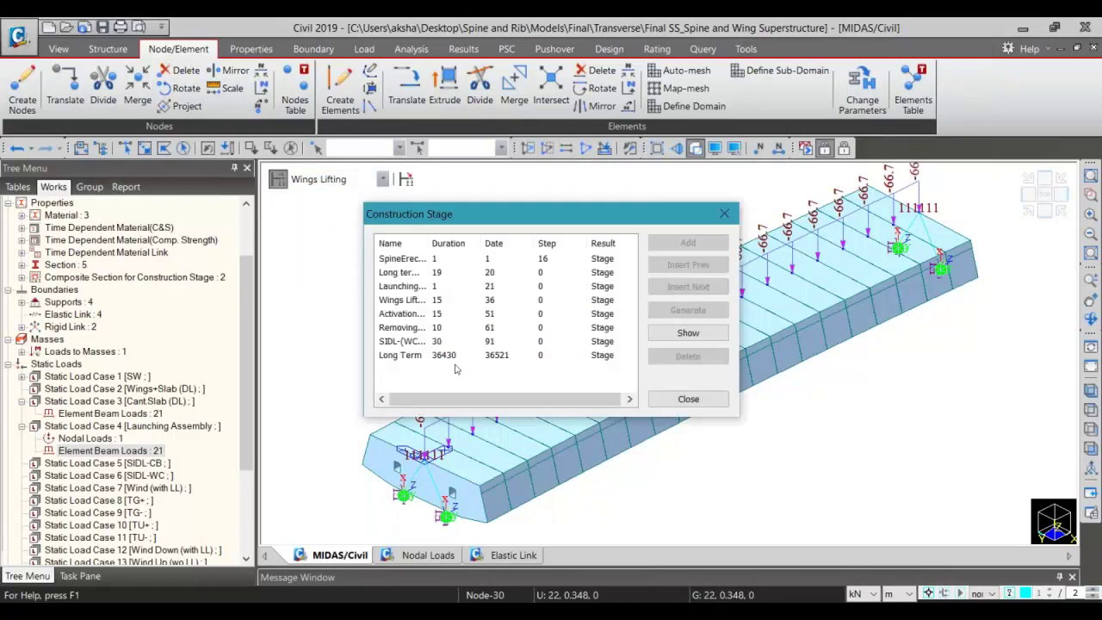
- Widen the stage name column and examine the load group settings of the Activation of Wings and Removing Launching Assembly stages
double_click(429, 238)
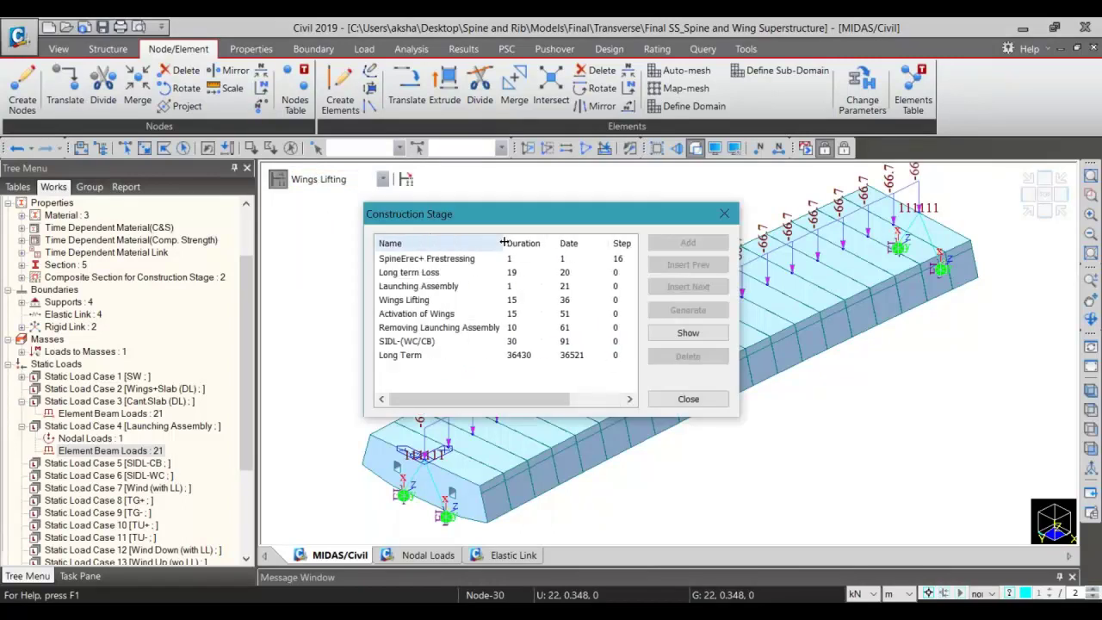
left_click(441, 314)
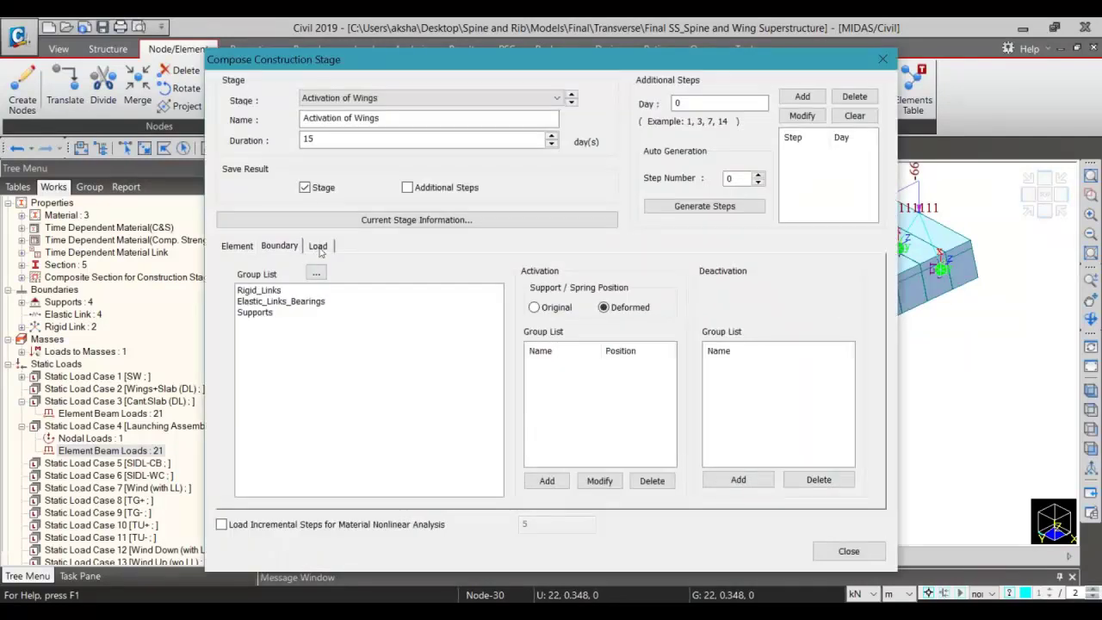
left_click(319, 247)
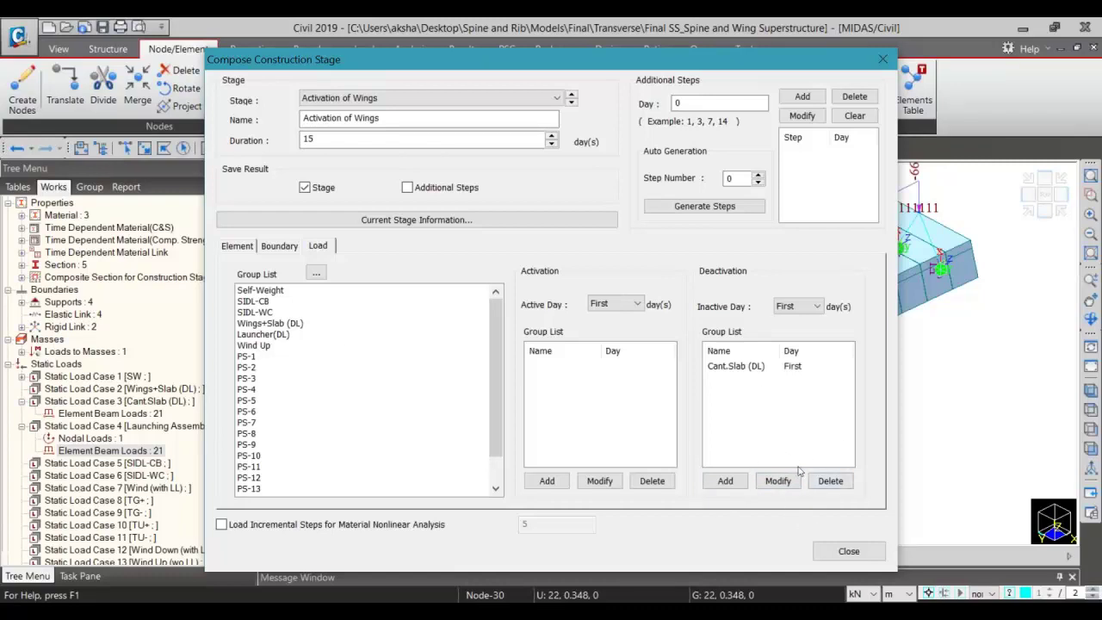
left_click(847, 551)
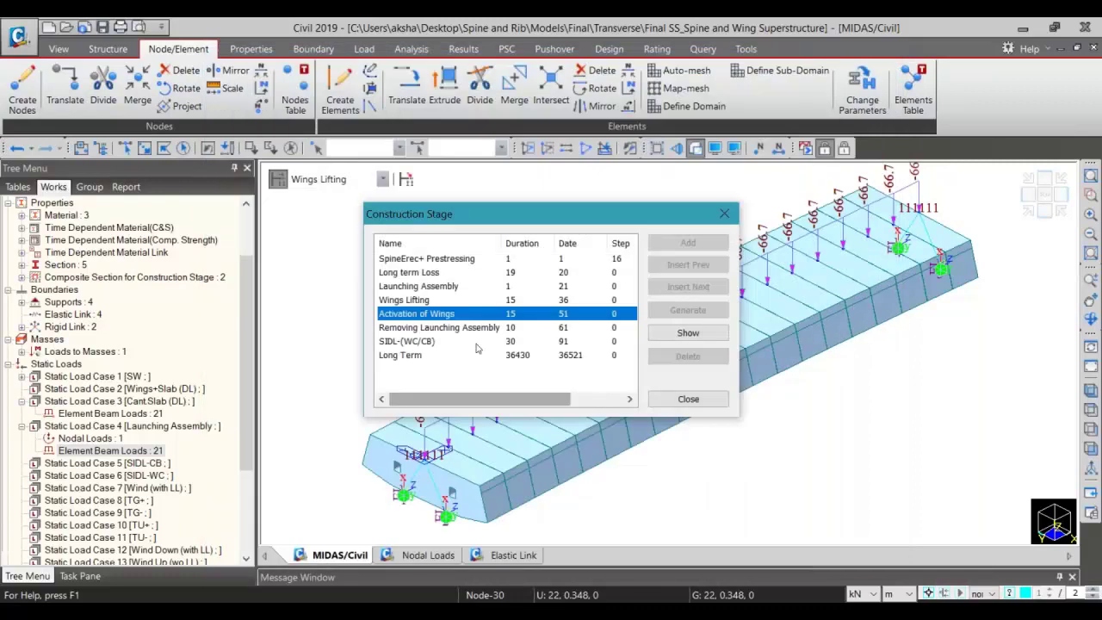
double_click(463, 329)
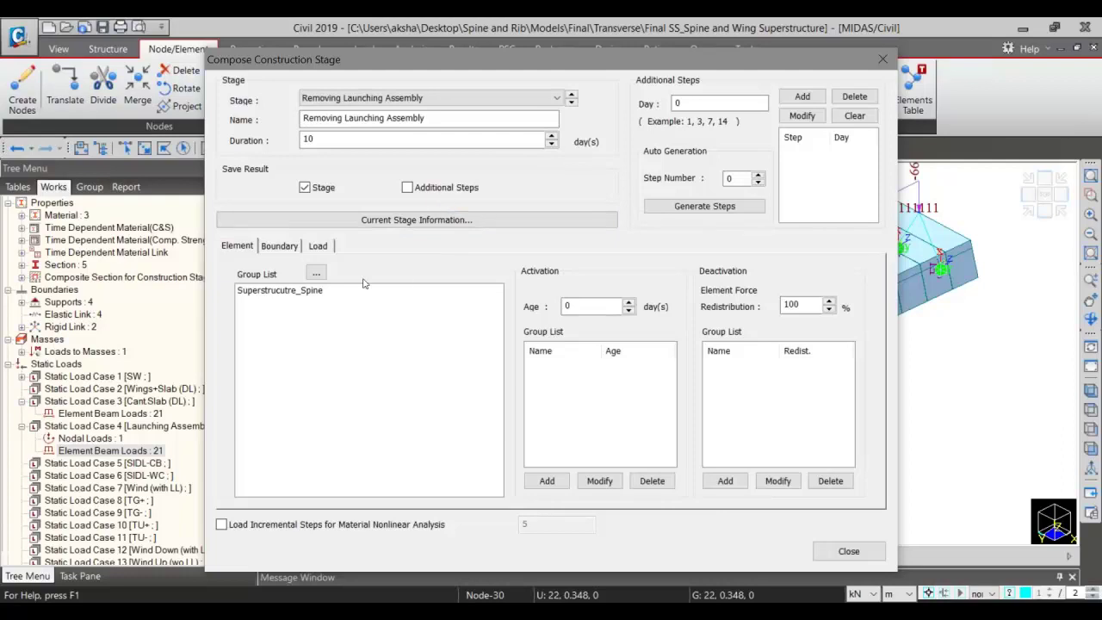
left_click(312, 247)
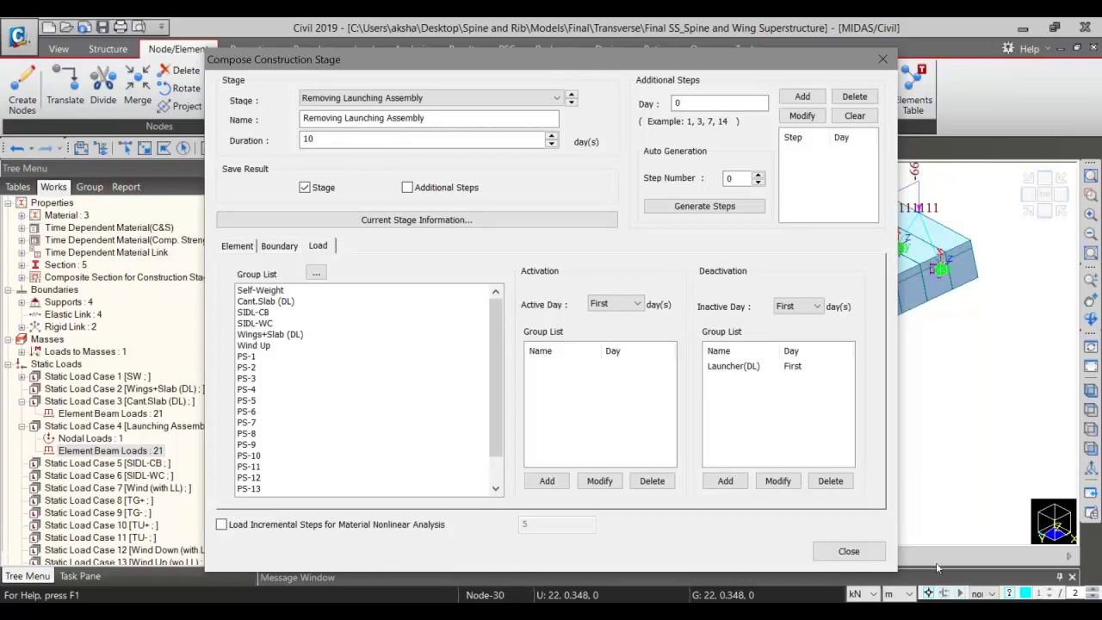
left_click(866, 550)
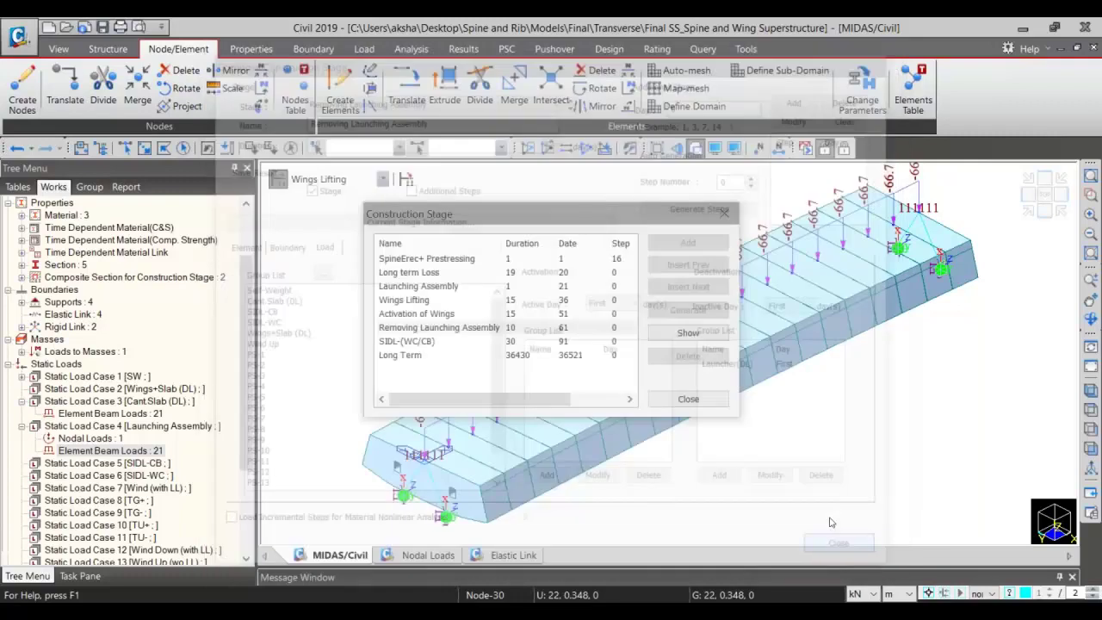
- Examine the load group activation of the SIDL-(WC/CB) stage and the Long Term stage's element settings, and close the construction stage list
left_click(410, 341)
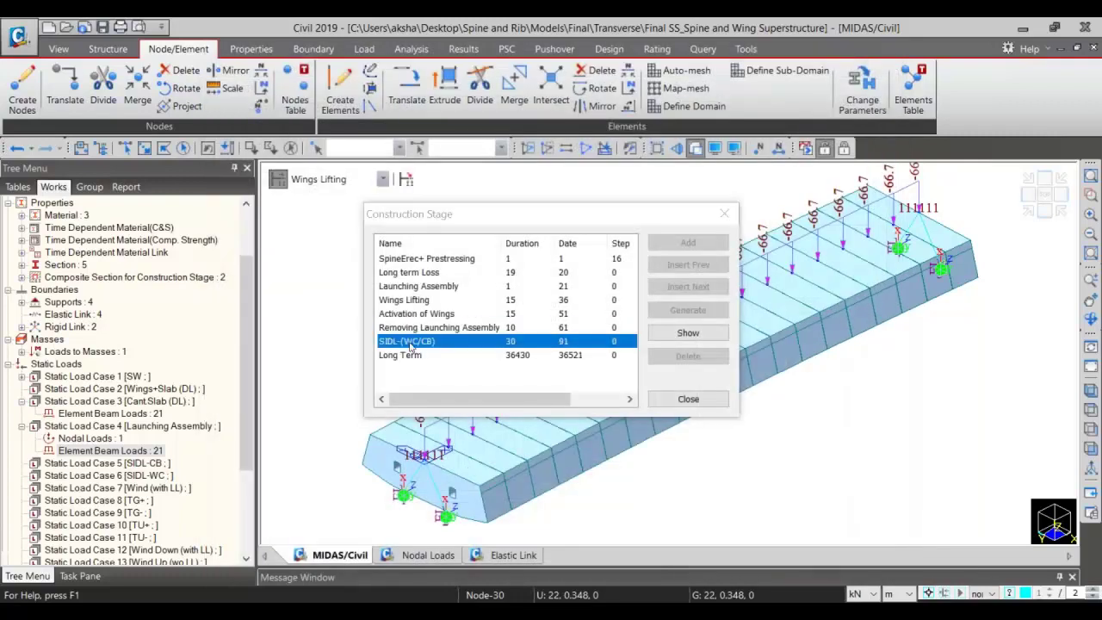
double_click(410, 341)
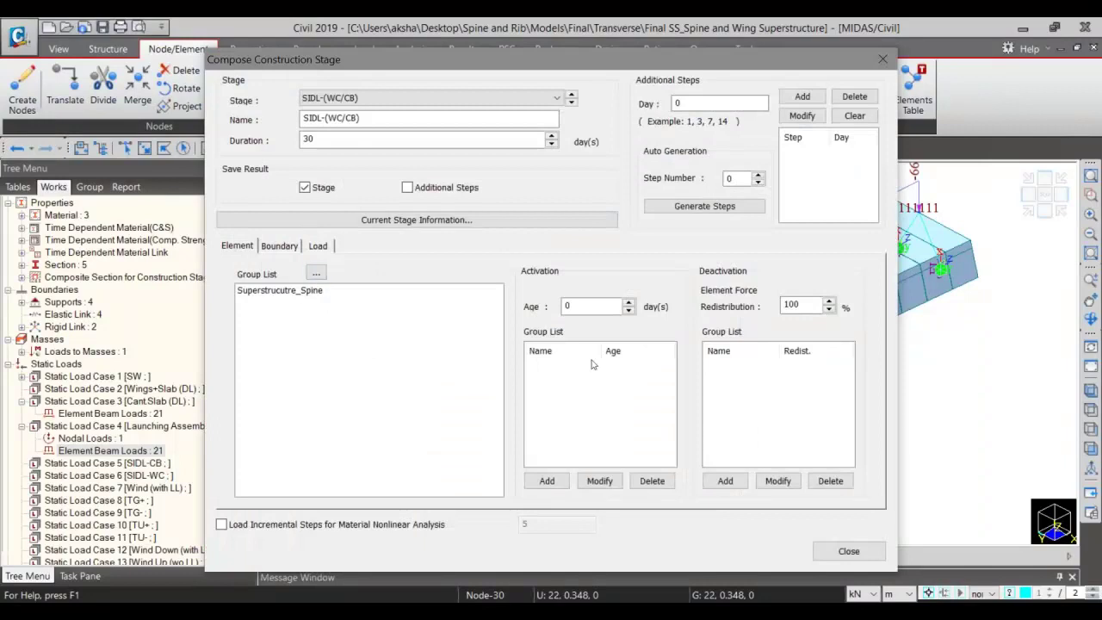
left_click(320, 246)
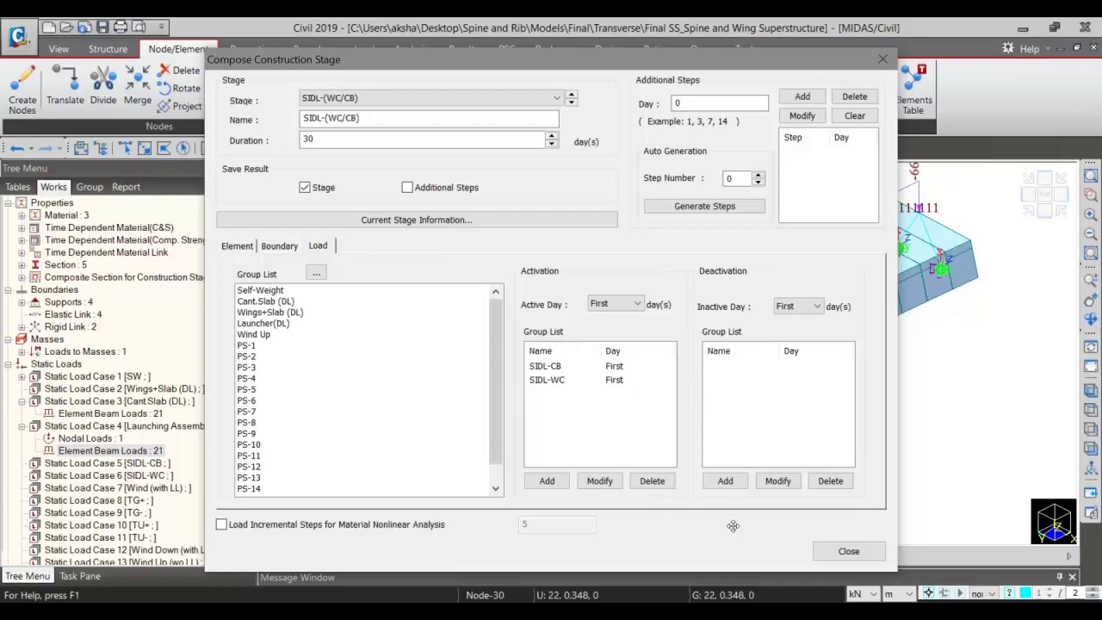
left_click(848, 550)
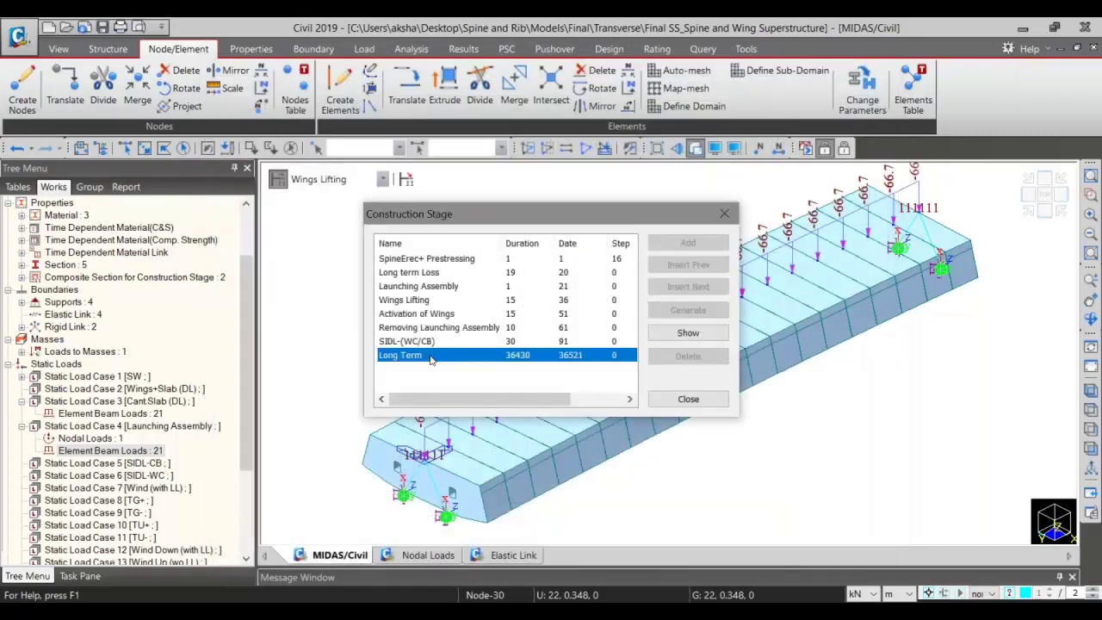
double_click(429, 357)
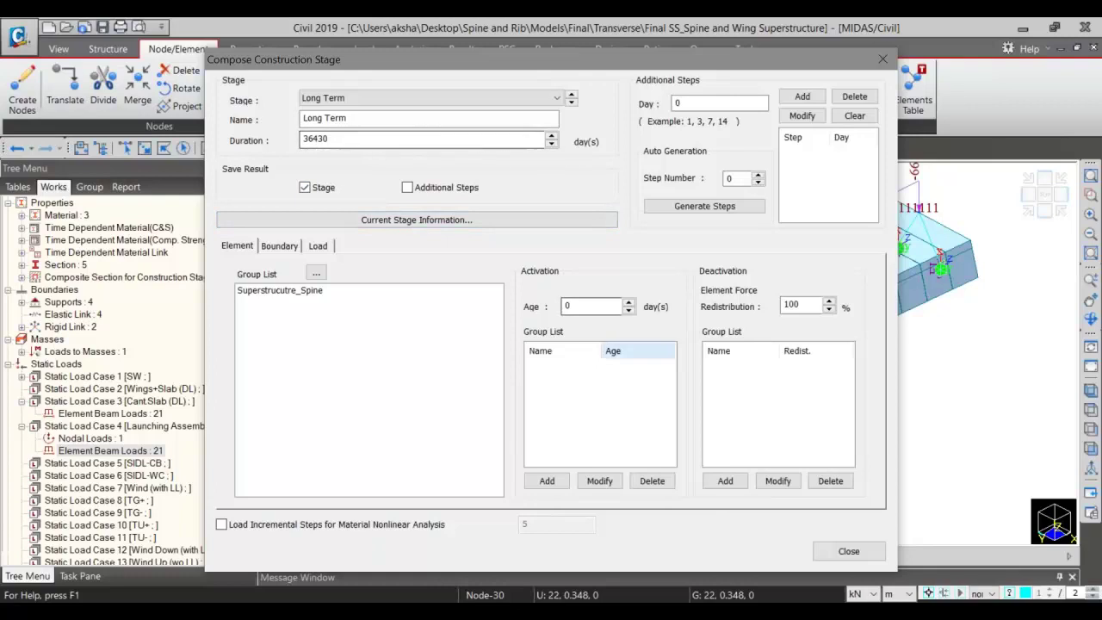
left_click(845, 552)
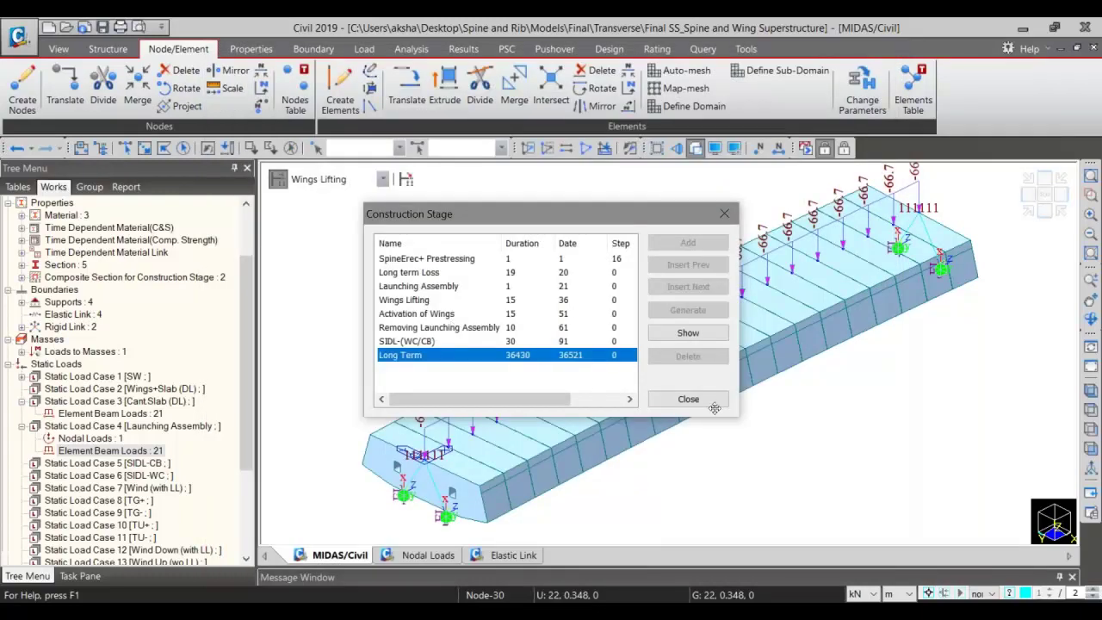
left_click(712, 403)
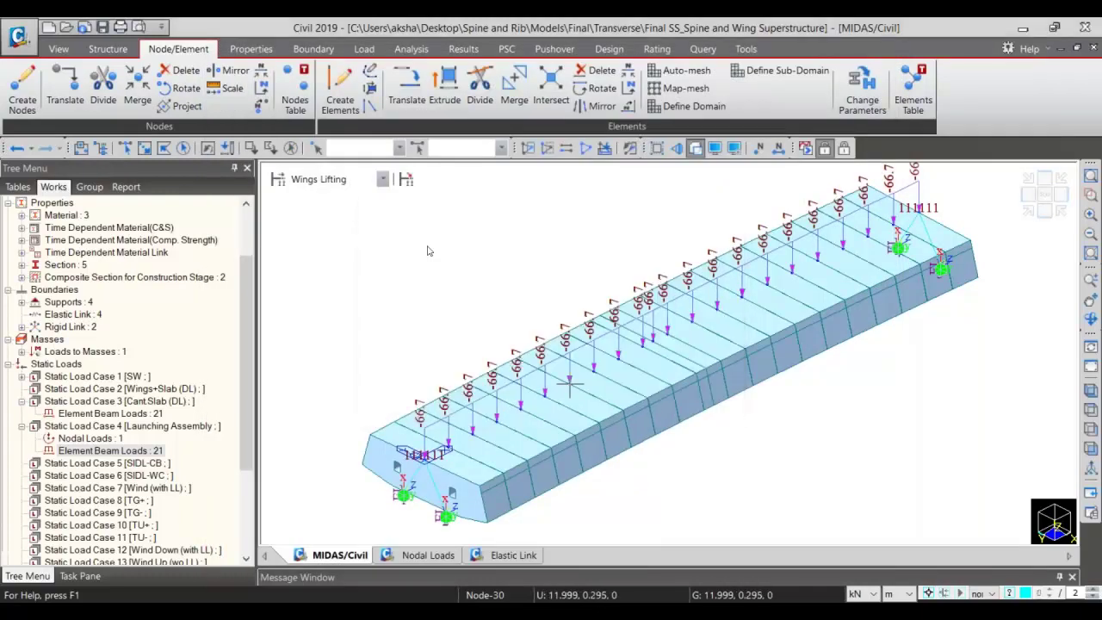
- Return the model view to the Base stage and step through the SpineErec+ Prestressing and Long term Loss stages
left_click(336, 186)
left_click(326, 194)
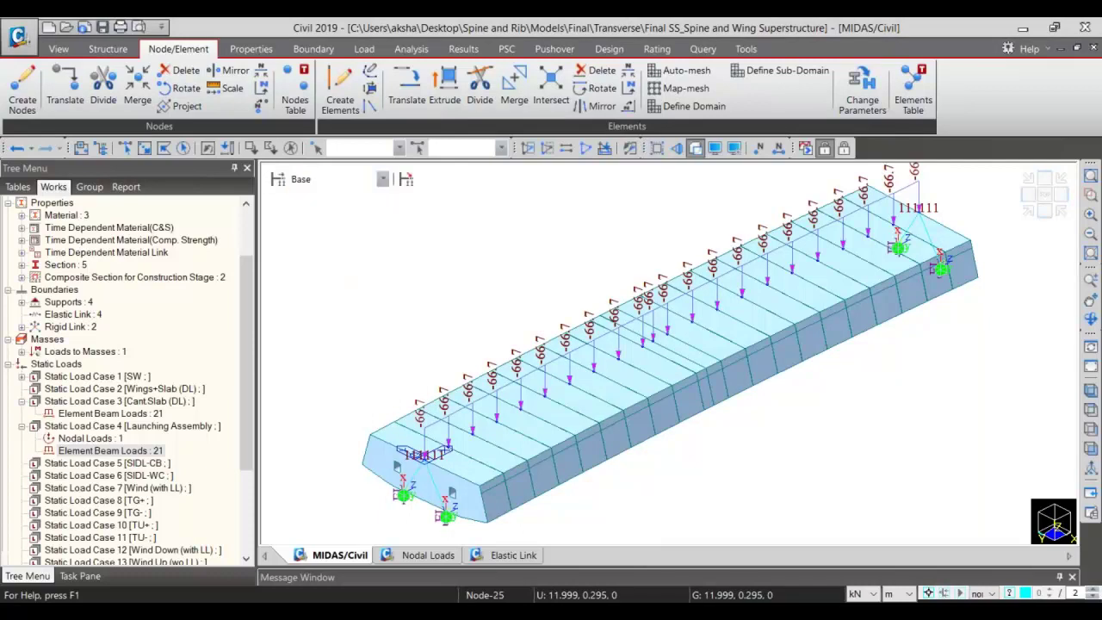
left_click(382, 179)
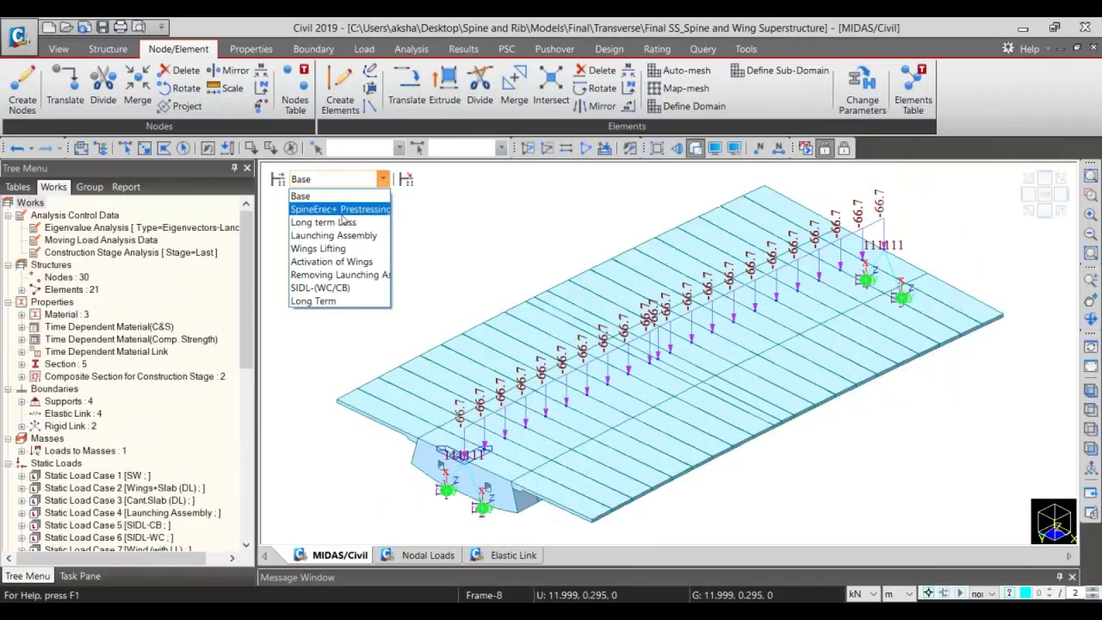
left_click(345, 275)
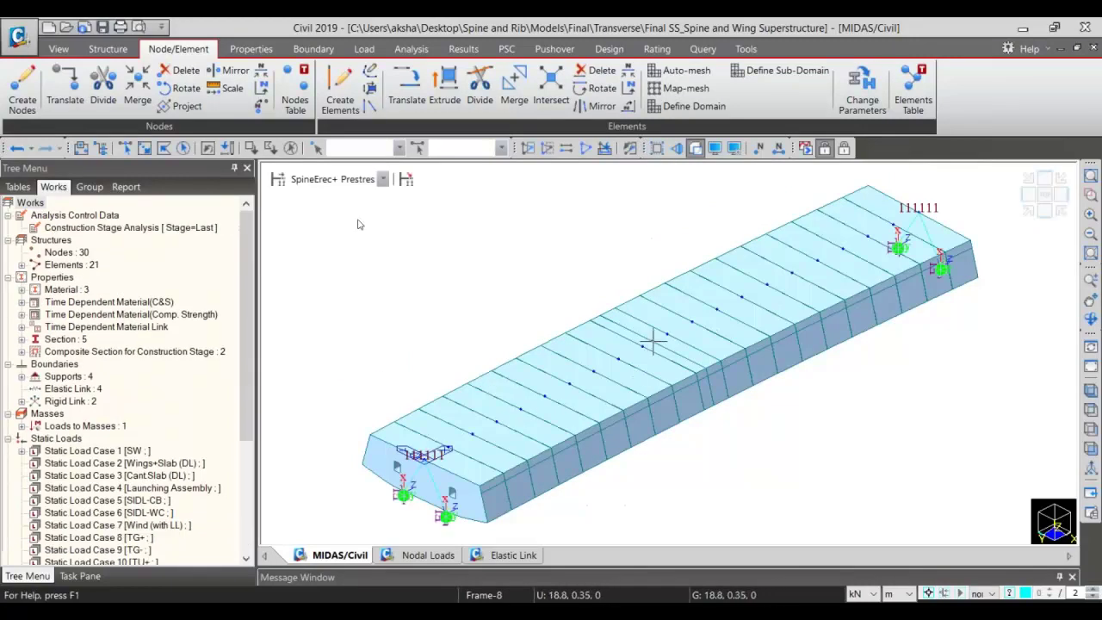
left_click(382, 179)
left_click(344, 301)
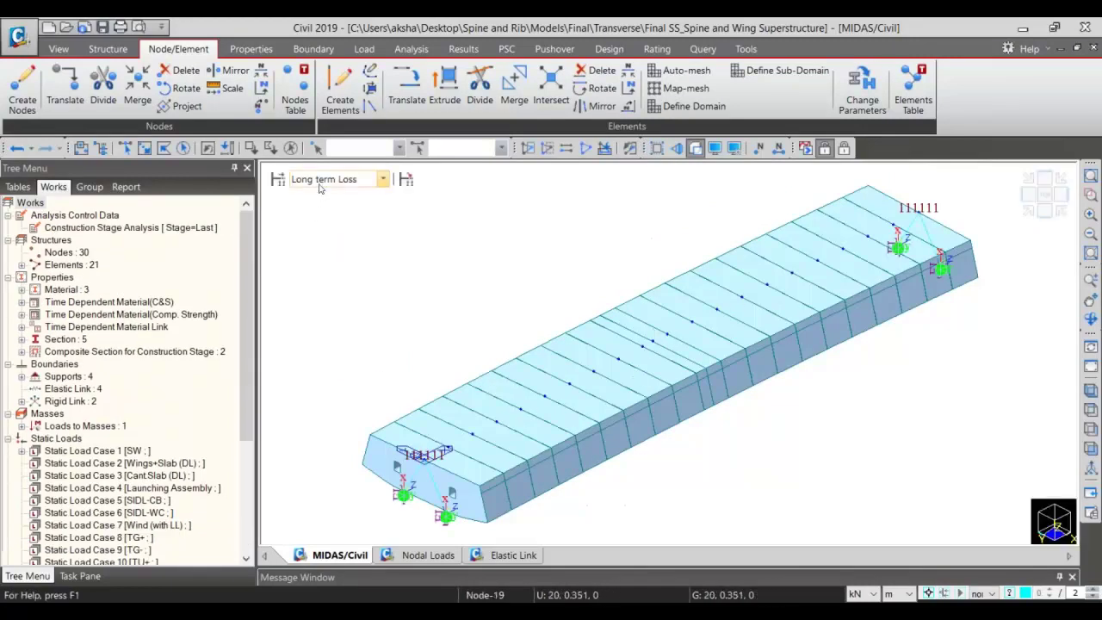
- Step the model view through the Launching Assembly, Wings Lifting and Removing Launching Assembly stages
left_click(335, 179)
left_click(334, 234)
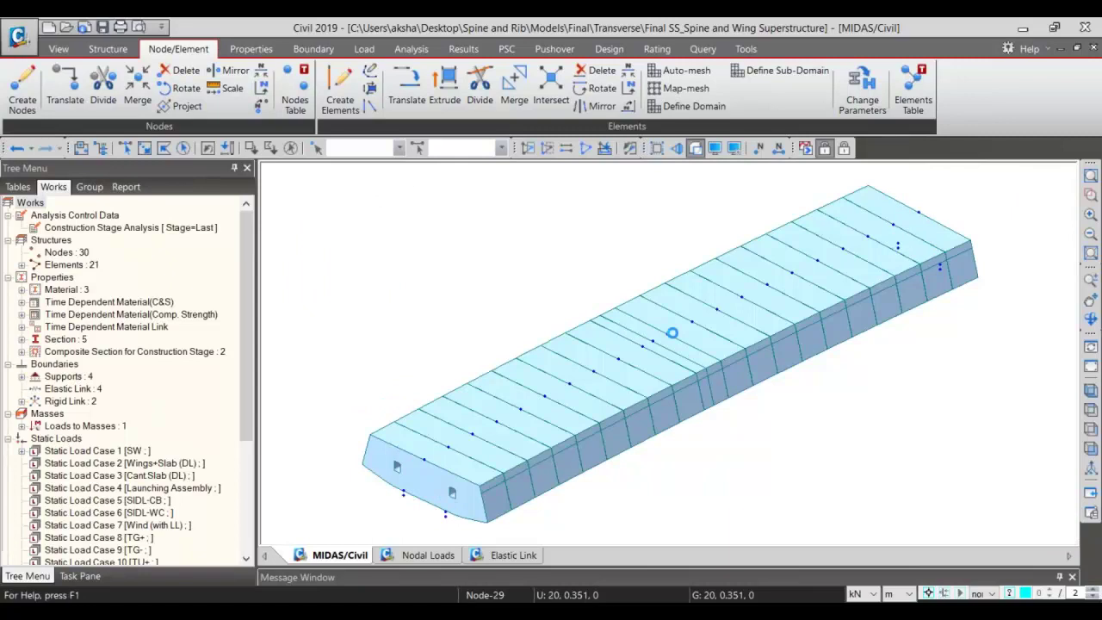
left_click(344, 179)
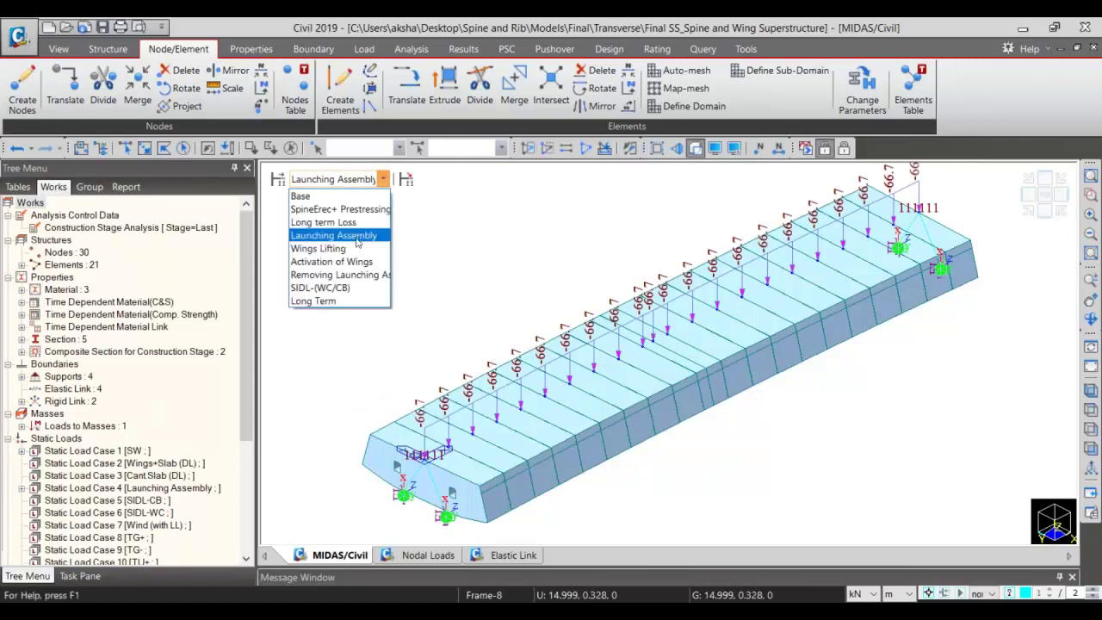
left_click(356, 248)
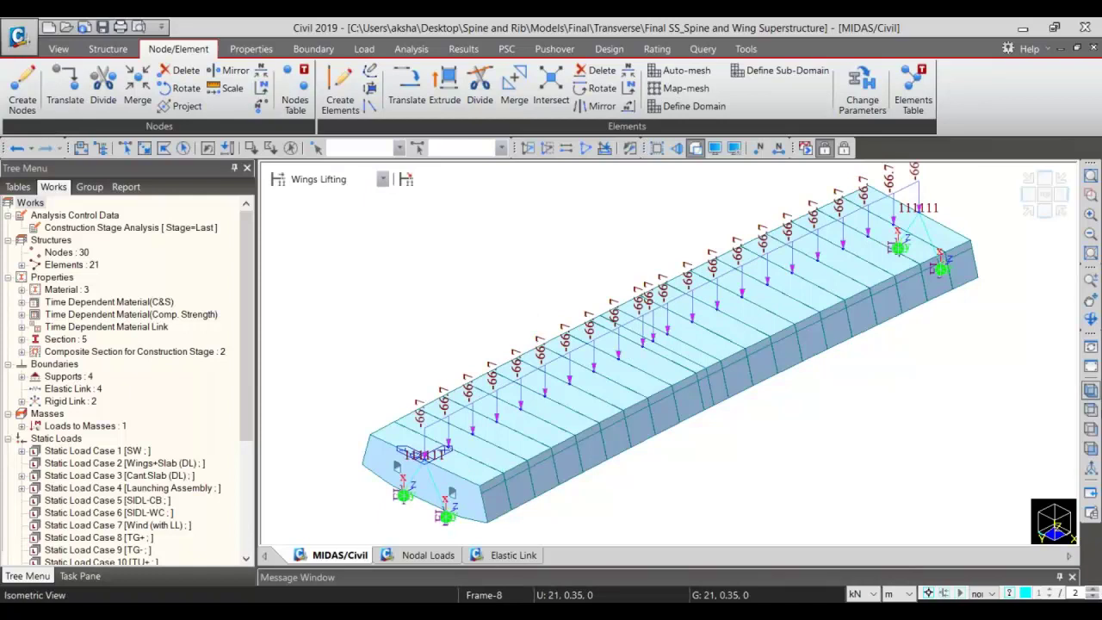
left_click(311, 181)
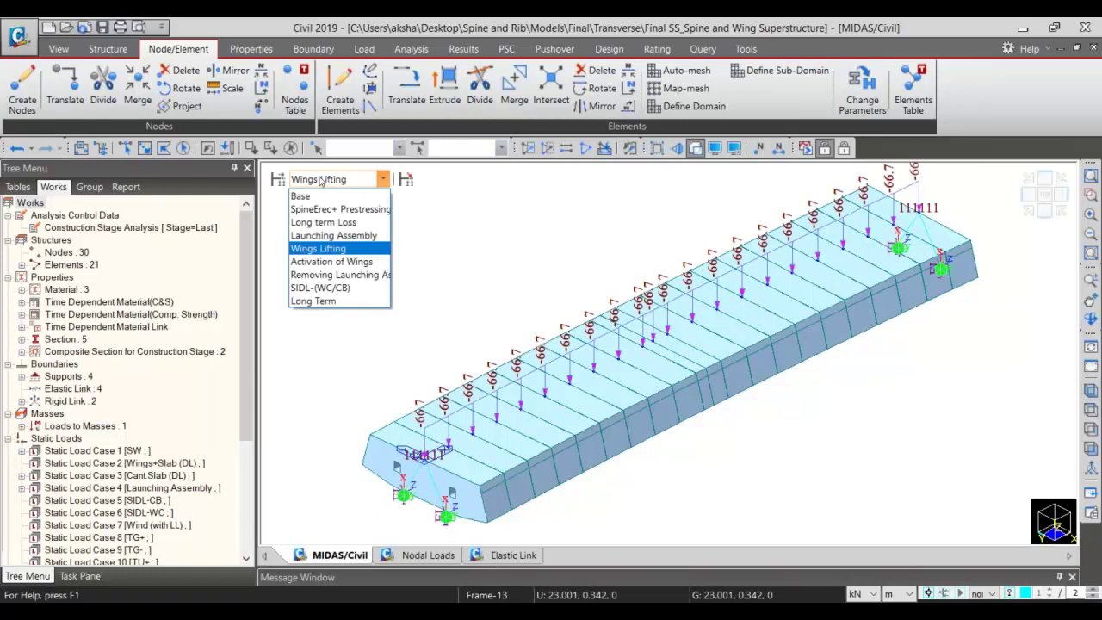
left_click(348, 274)
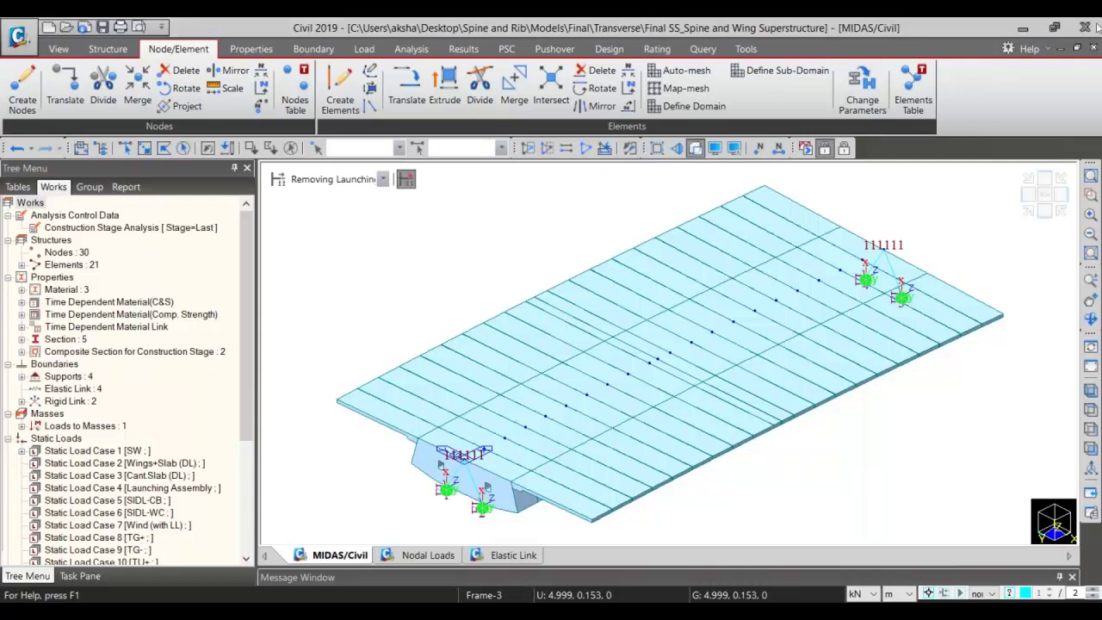
- Examine the composite section for construction stage definition of the Internal Spine section without changing it
double_click(134, 351)
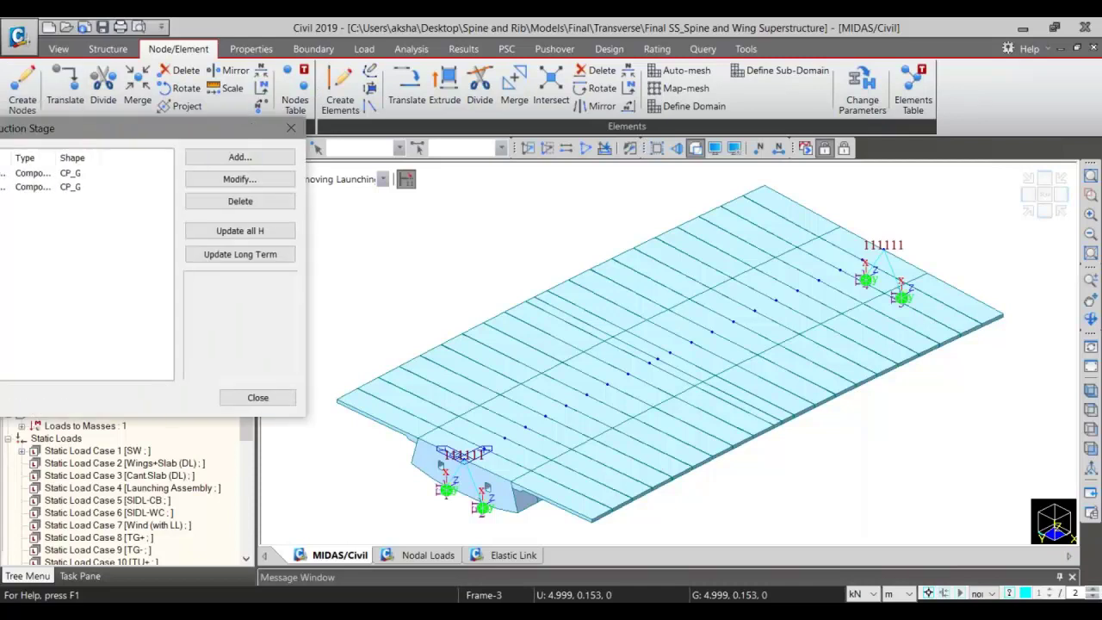
left_click(377, 197)
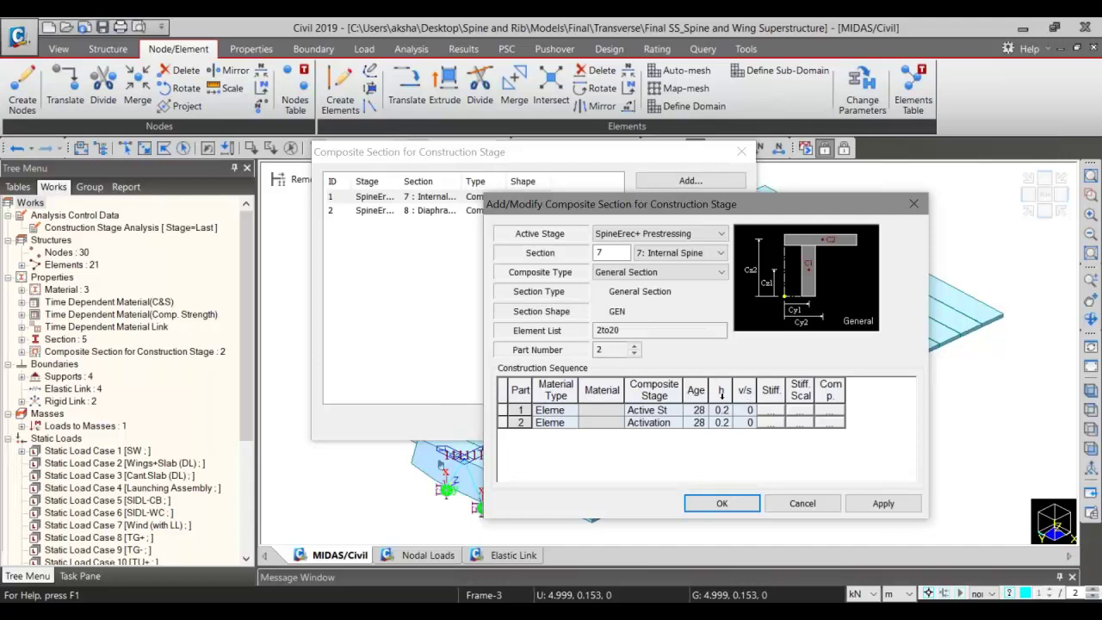
left_click(737, 510)
left_click(779, 403)
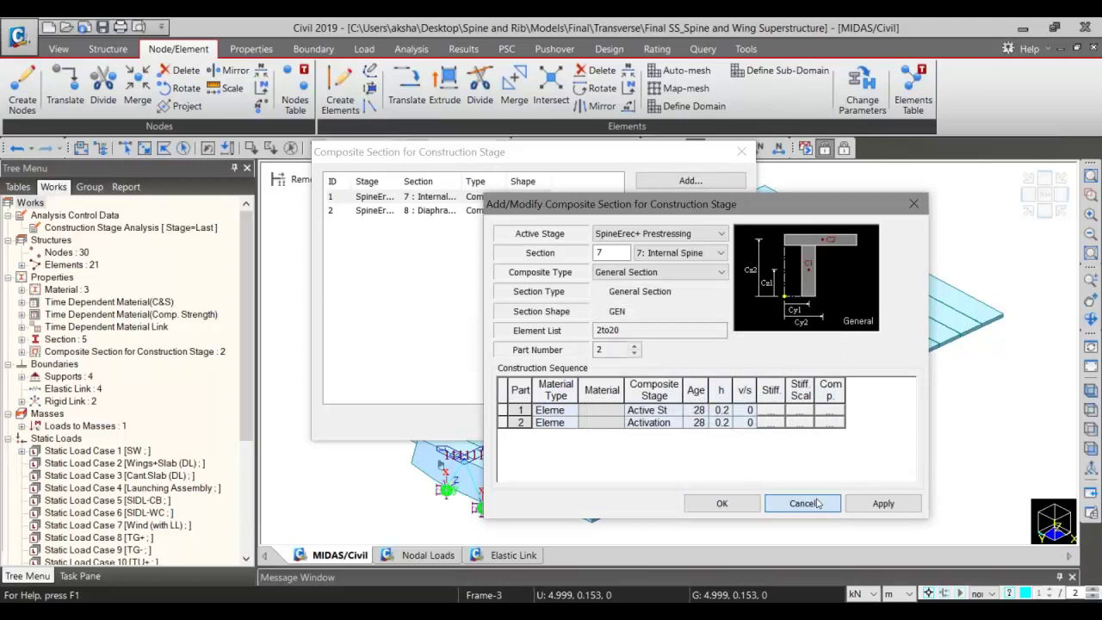
left_click(798, 502)
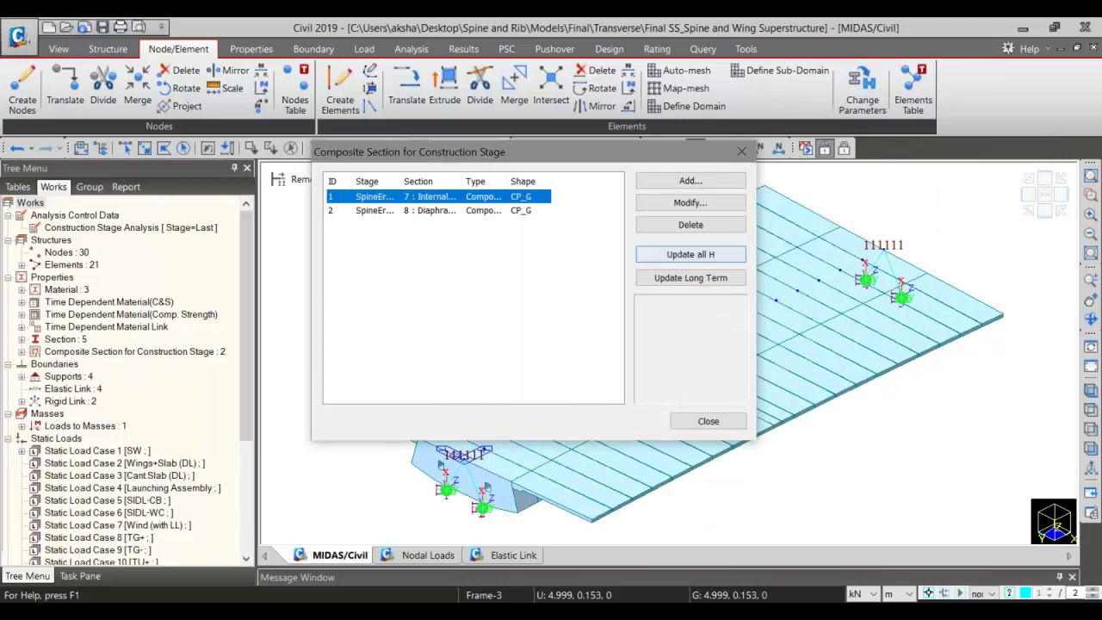
left_click(708, 421)
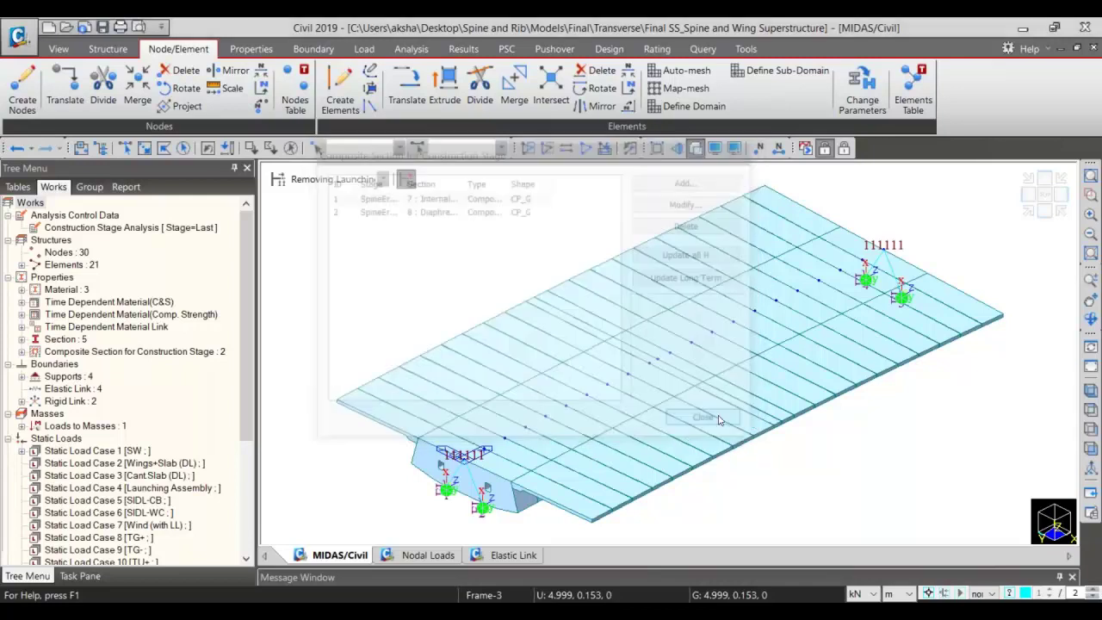
- Display the SIDL-(WC/CB) stage of the model and return to the Base stage
left_click(358, 180)
left_click(353, 287)
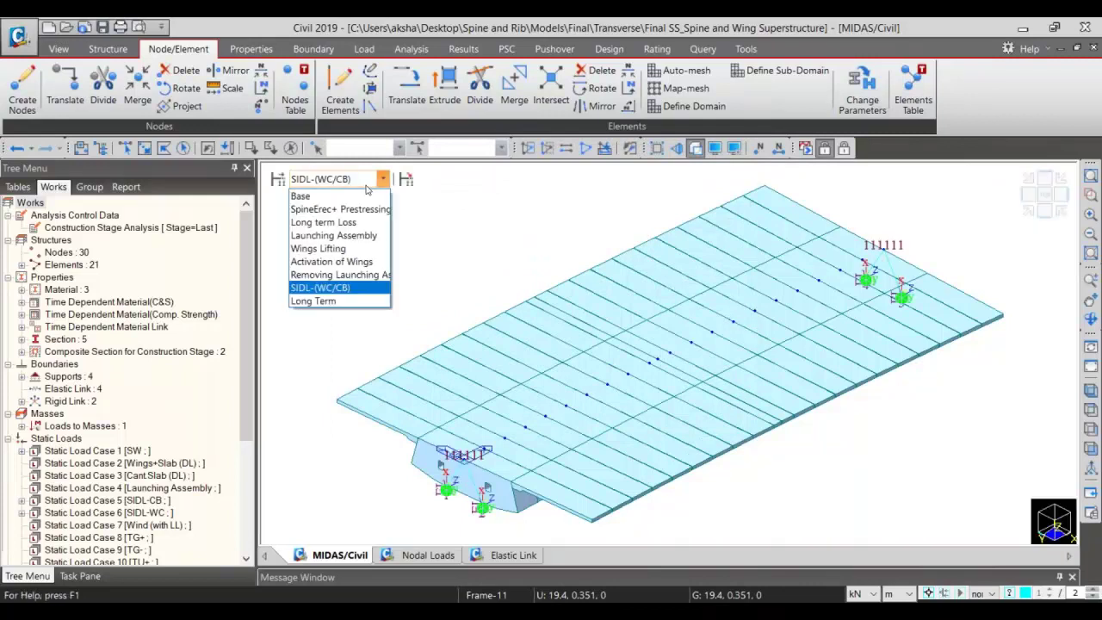
left_click(353, 287)
left_click(362, 175)
left_click(349, 197)
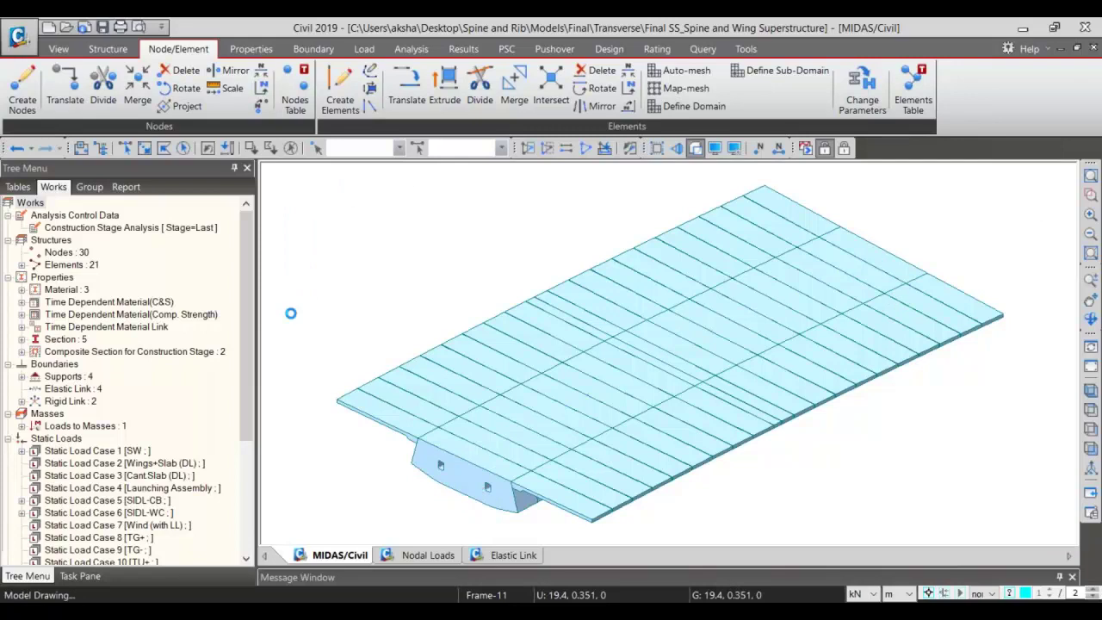
- Expand the tendon properties and examine the settings of the 12T15 tendon, cancelling without changes
scroll(163, 269, "down", 6)
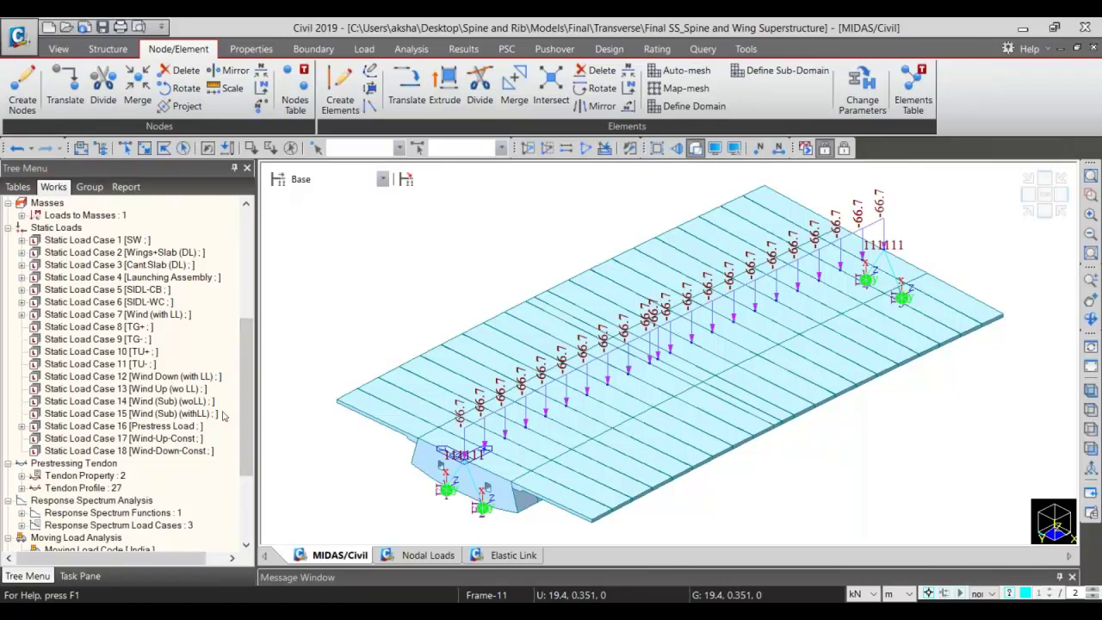
left_click_drag(246, 421, 246, 467)
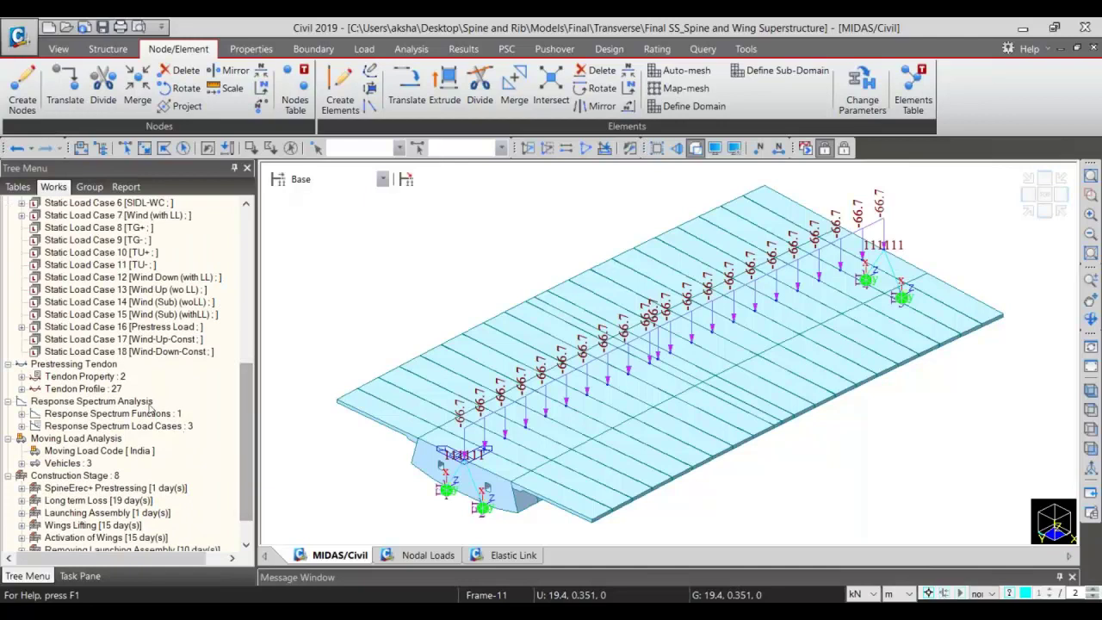
double_click(111, 379)
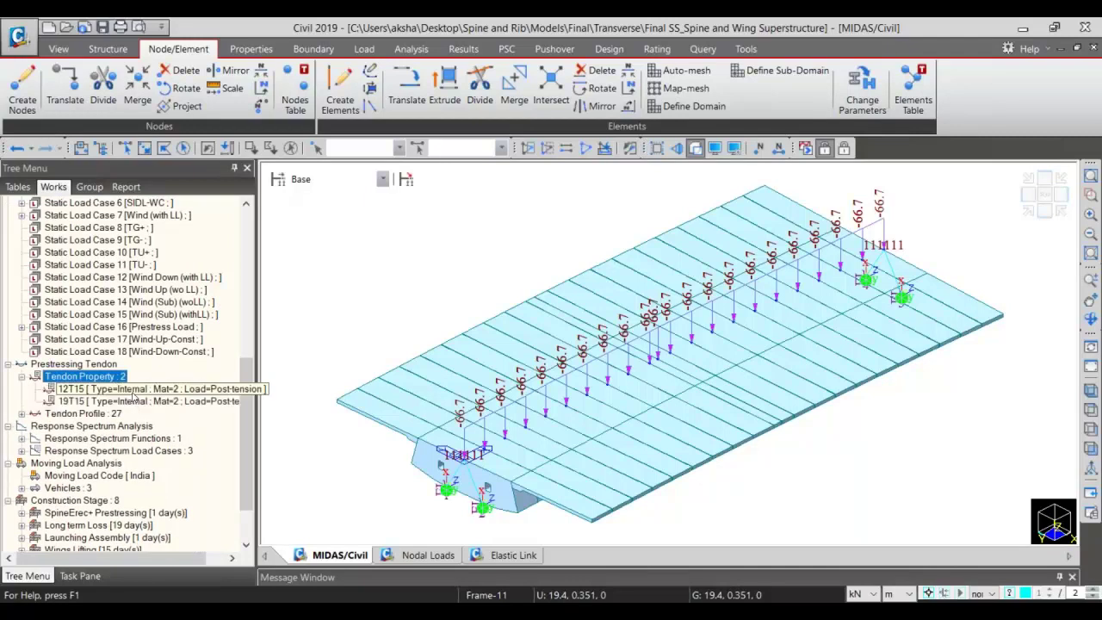
right_click(133, 392)
left_click(203, 429)
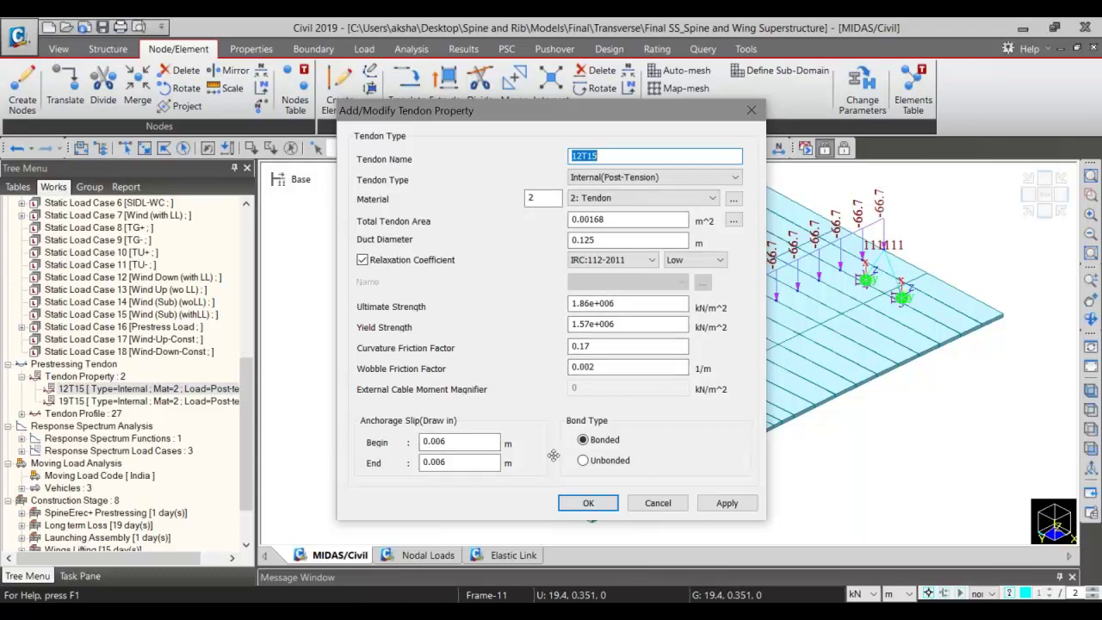
left_click(659, 505)
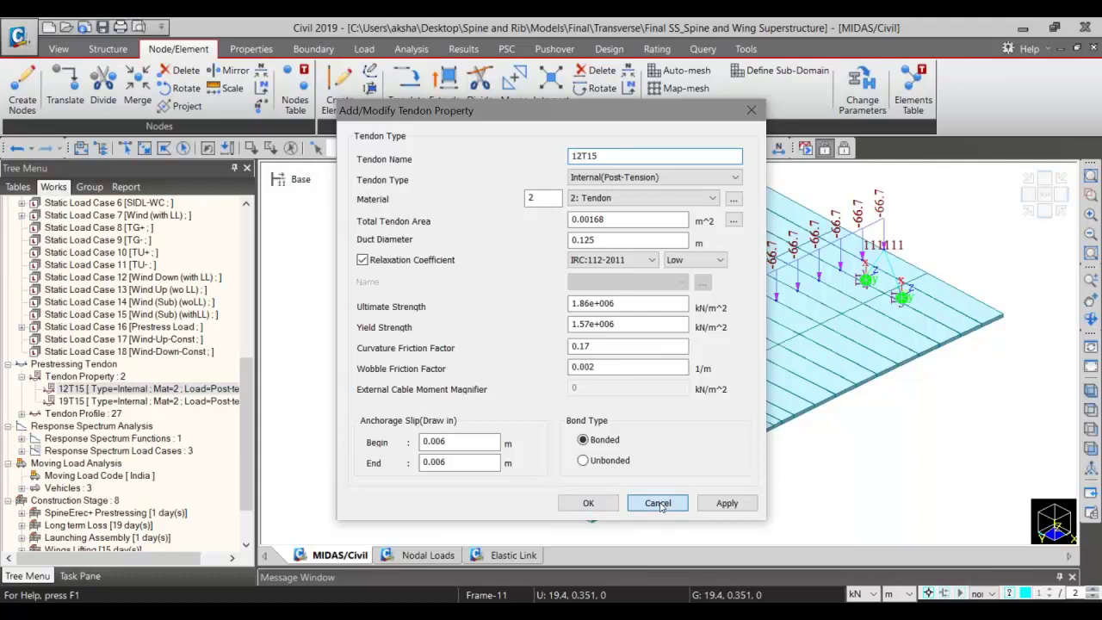
- Expand the tendon profiles, select all of them from C1 to C9_R and display them in the model
double_click(84, 413)
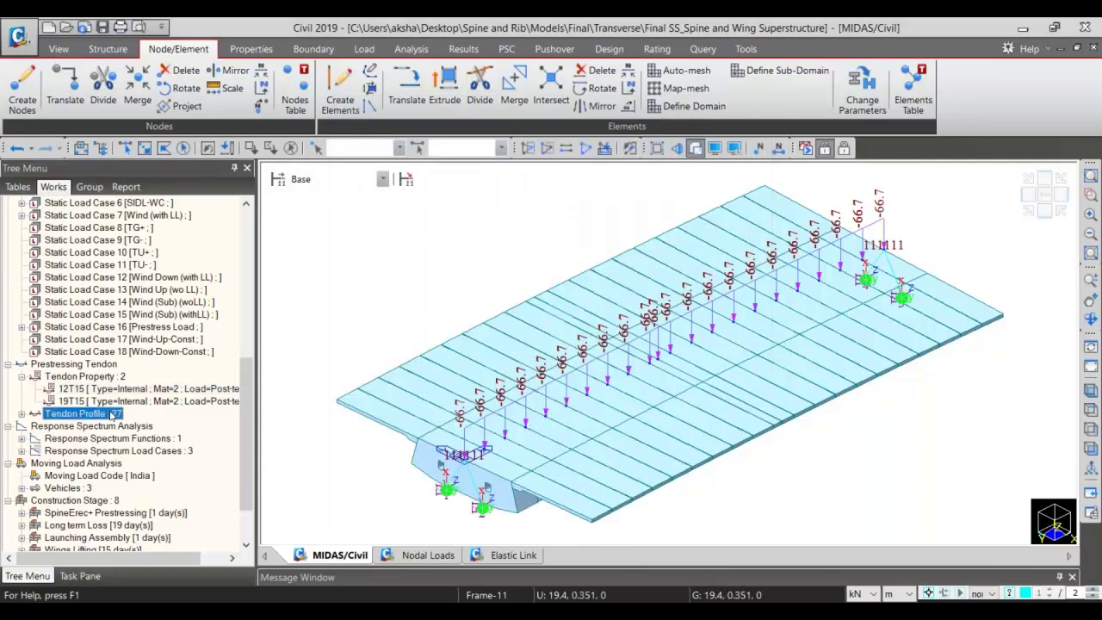
key("Down")
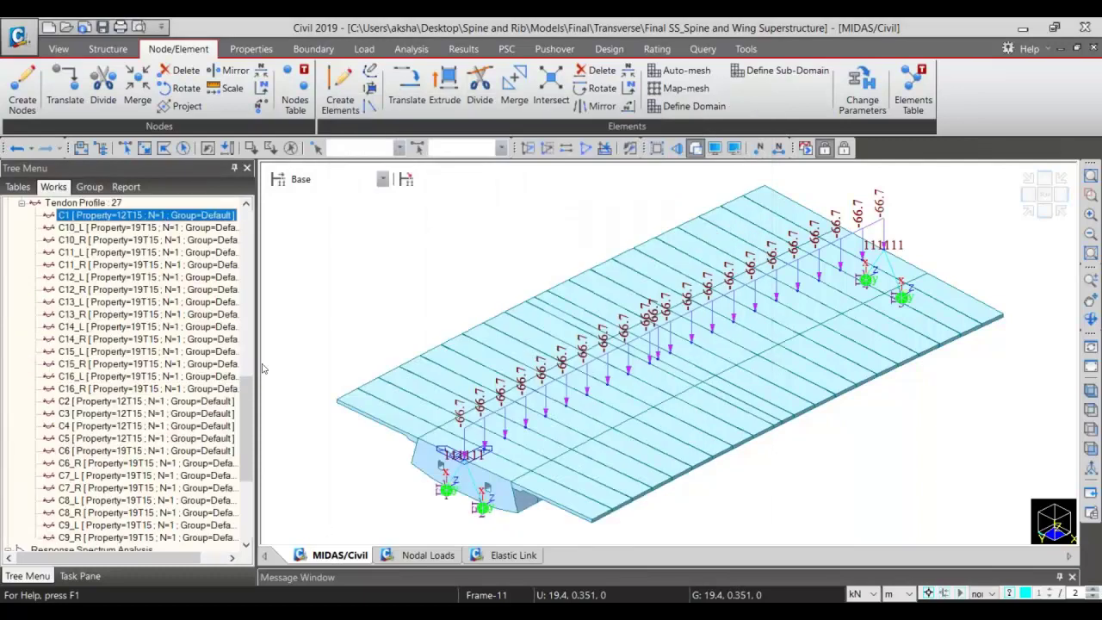
scroll(223, 418, "down", 3)
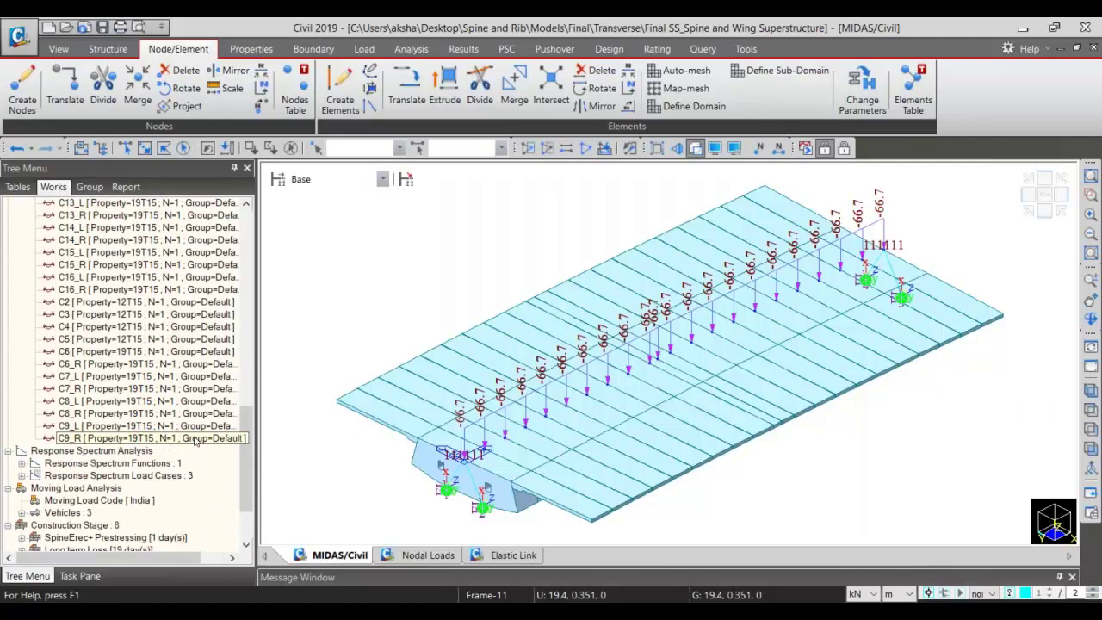
left_click(196, 439, "shift")
right_click(196, 439)
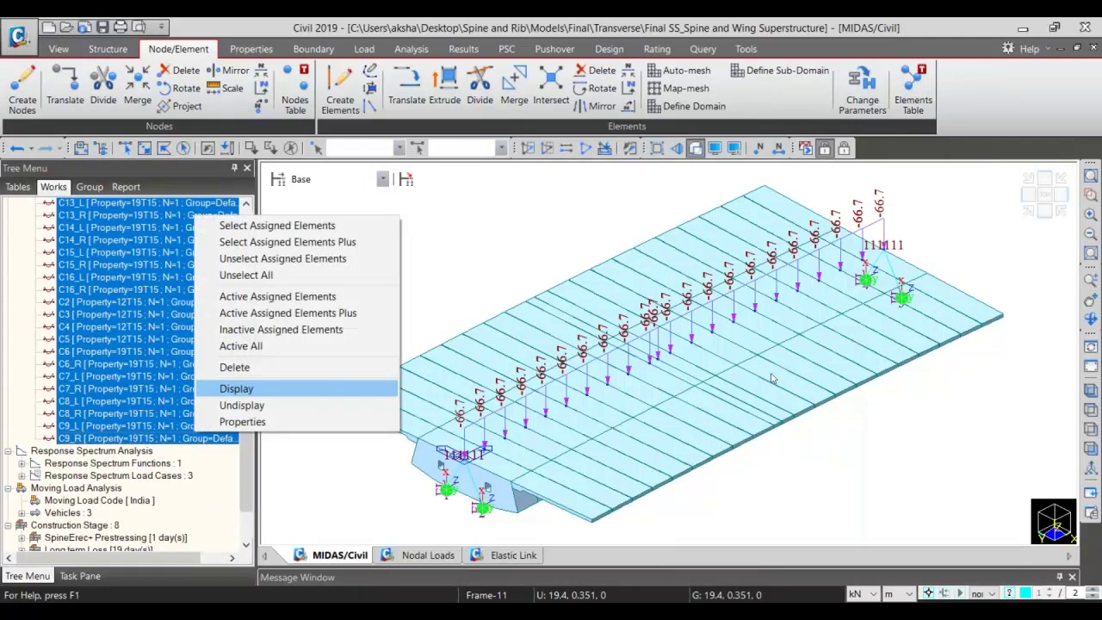
key("Return")
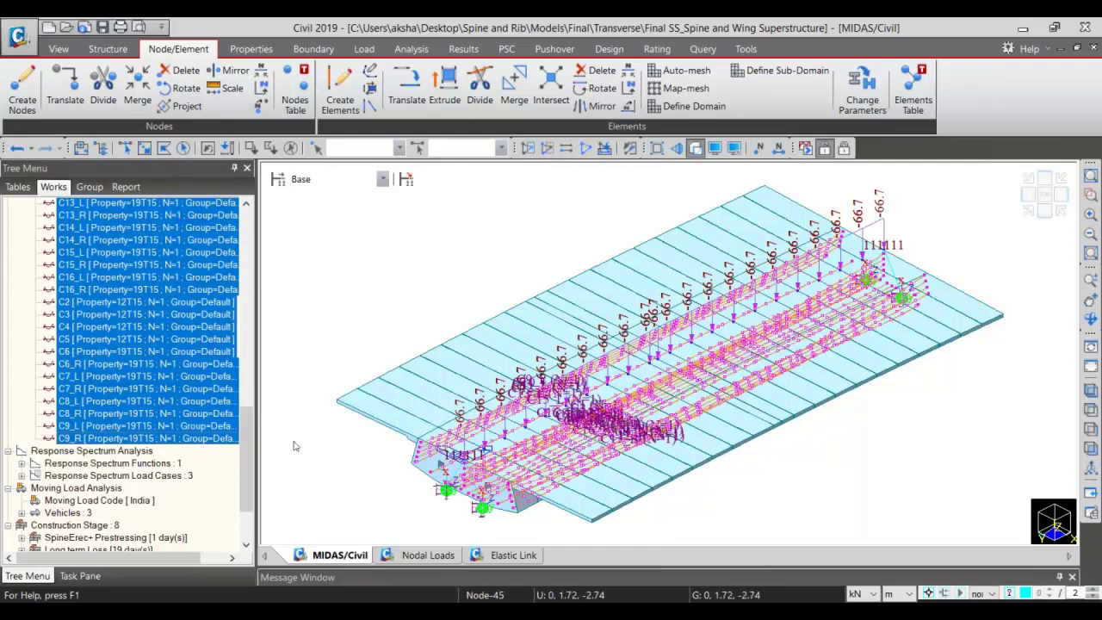
scroll(251, 442, "up", 1)
scroll(250, 443, "up", 9)
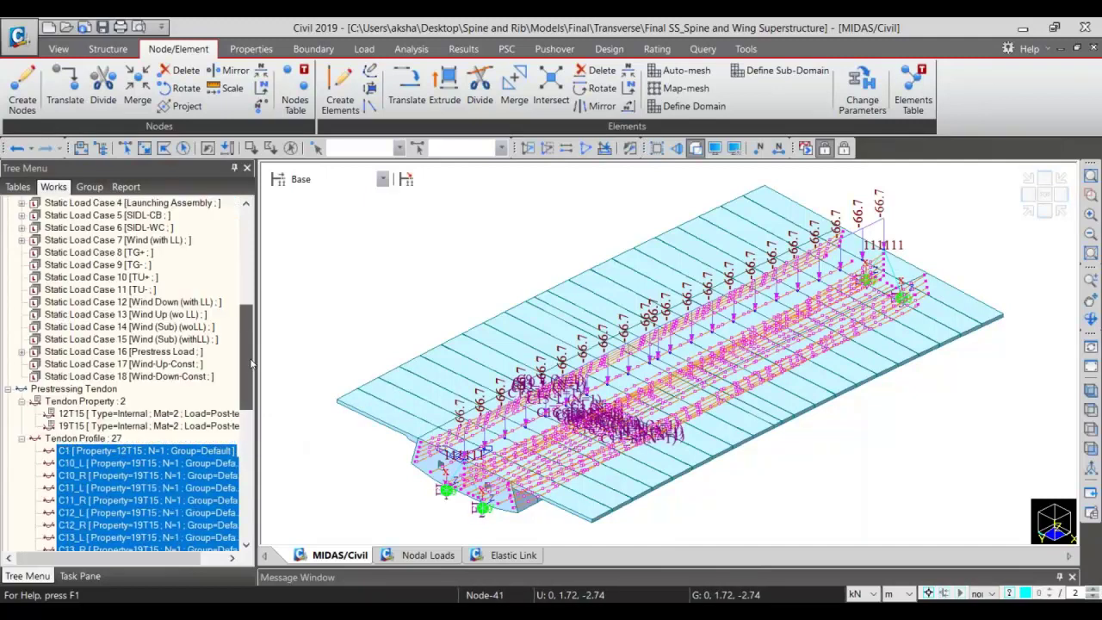
right_click(115, 439)
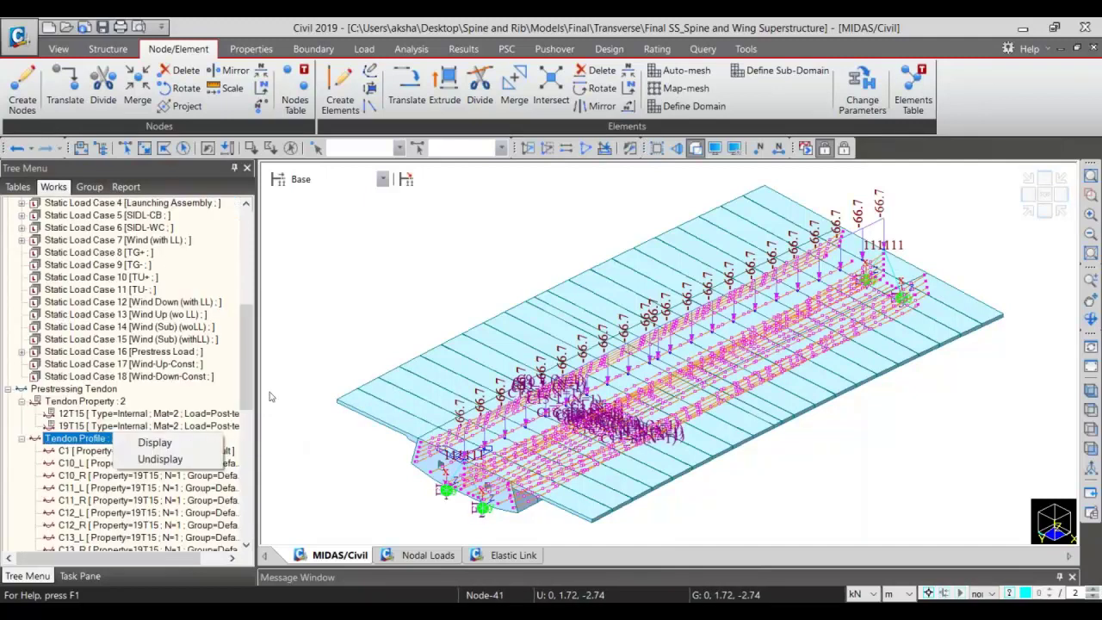
left_click(577, 130)
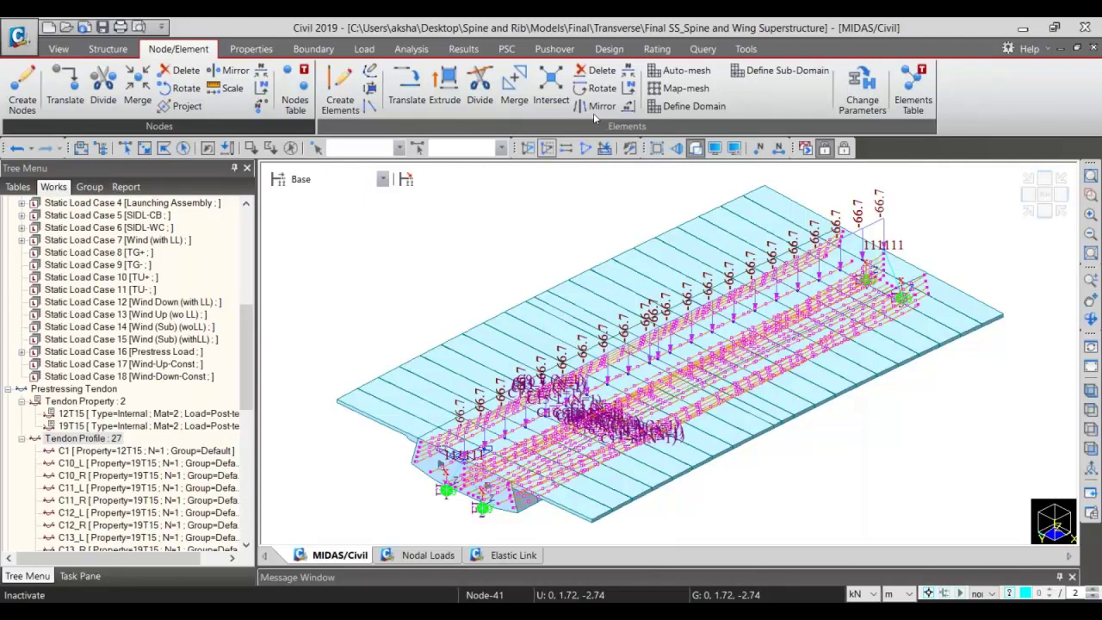
- Open the Tendon Prestress Loads table and examine the load group options for tendon C13_L without changing them
scroll(593, 112, "down", 3)
left_click(54, 88)
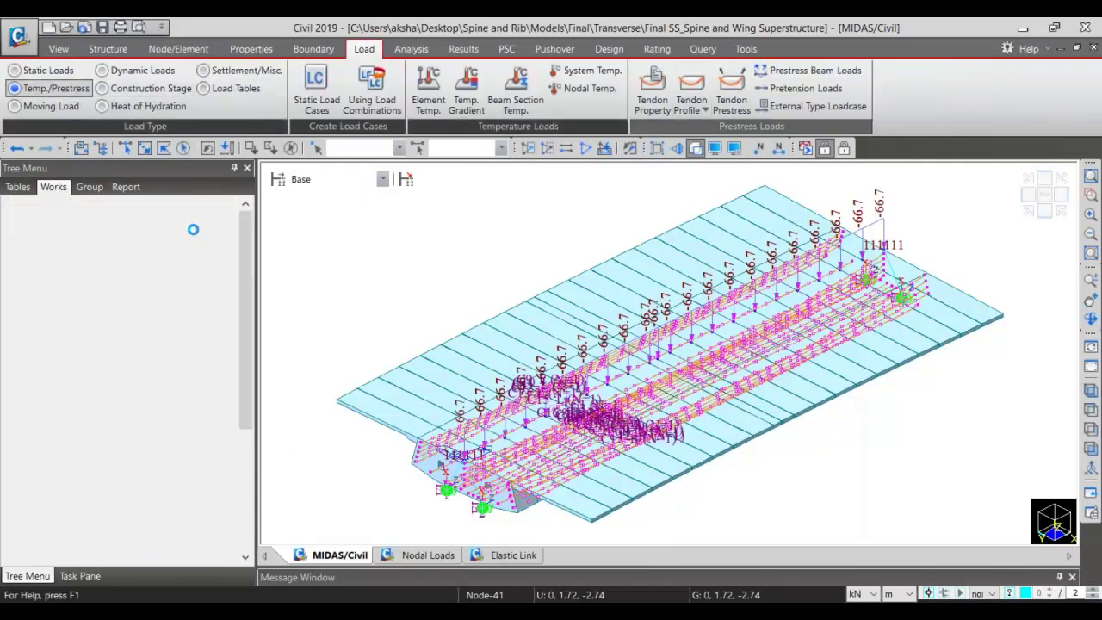
left_click(164, 215)
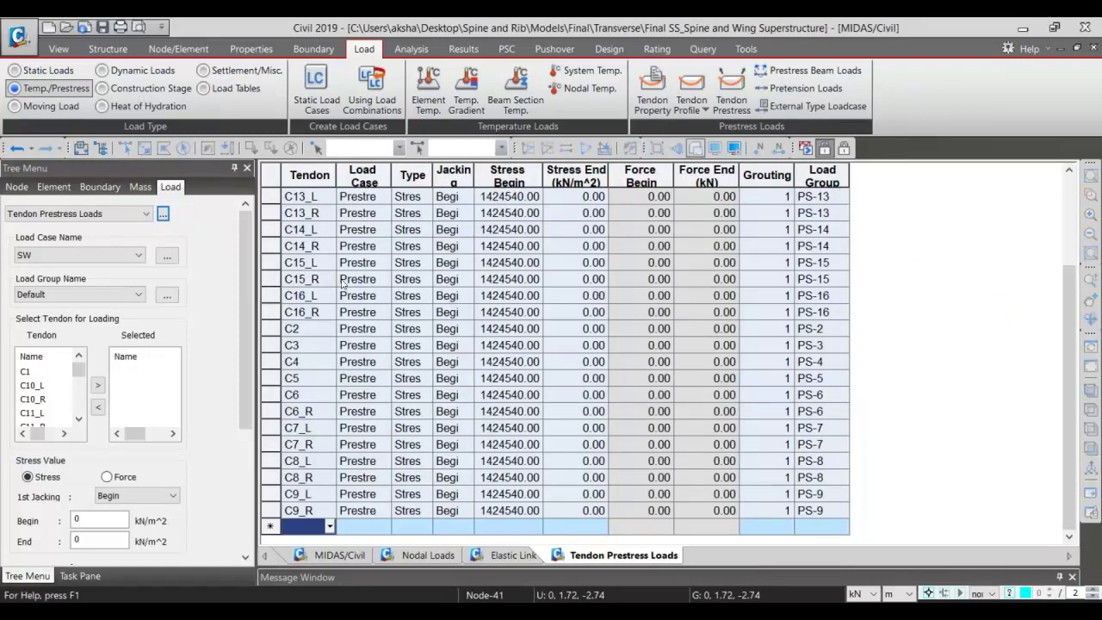
left_click(847, 197)
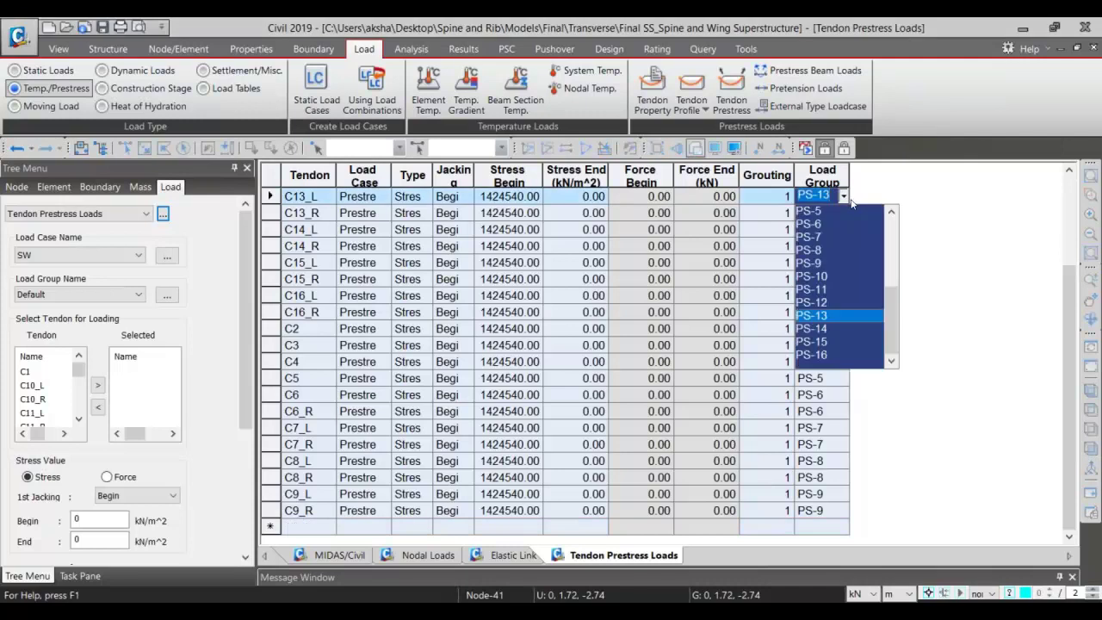
left_click(1022, 221)
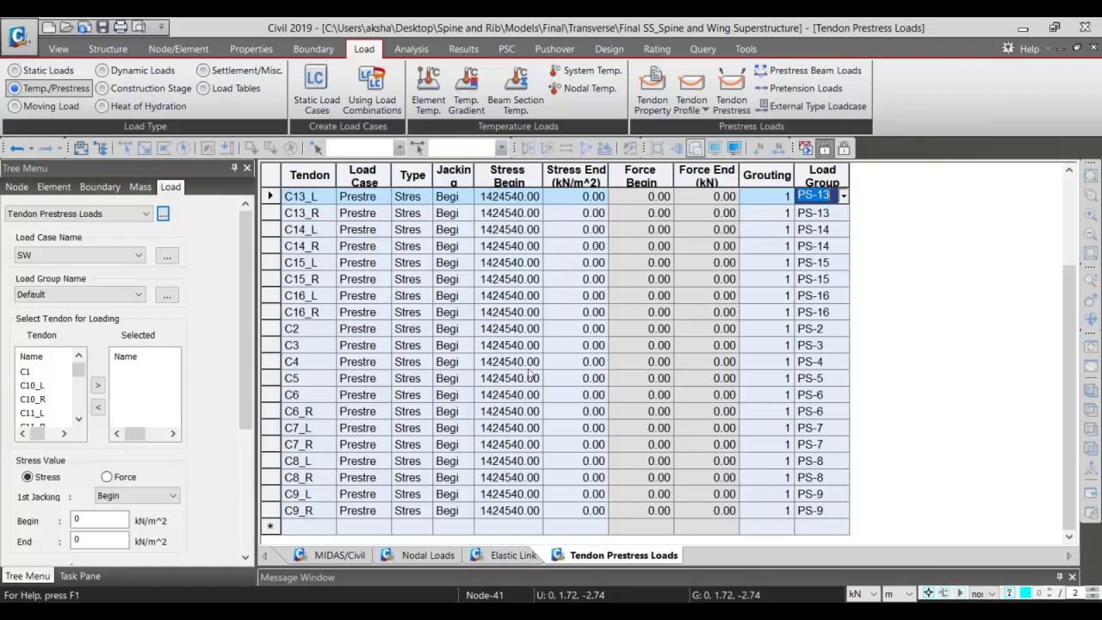
- Return to the model view and close the tendon prestress load settings without adding a load
left_click(336, 554)
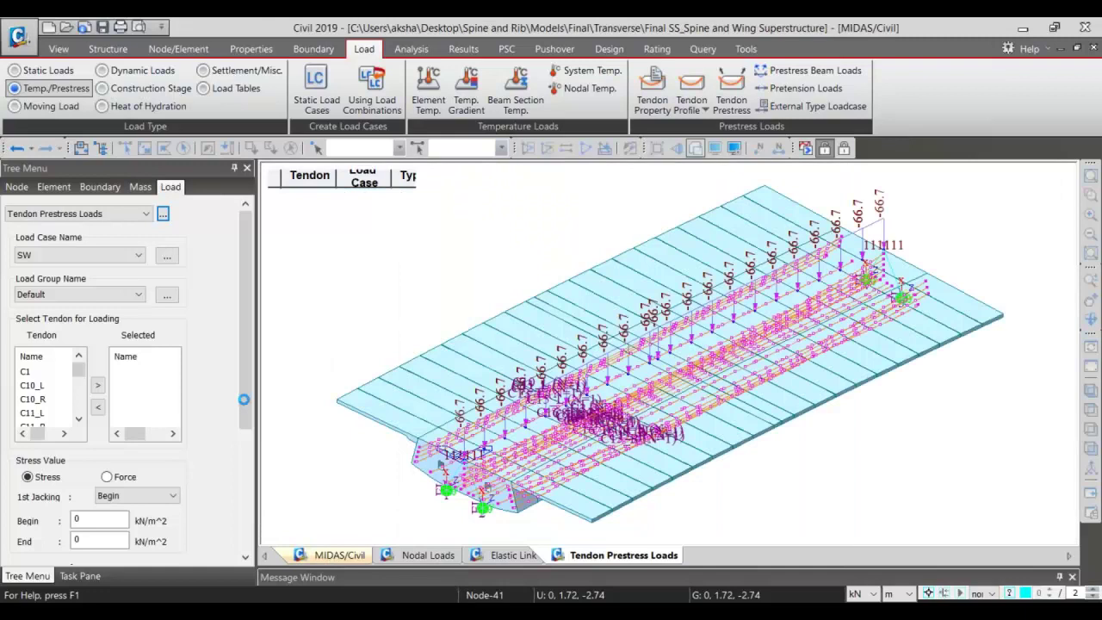
left_click_drag(245, 401, 249, 520)
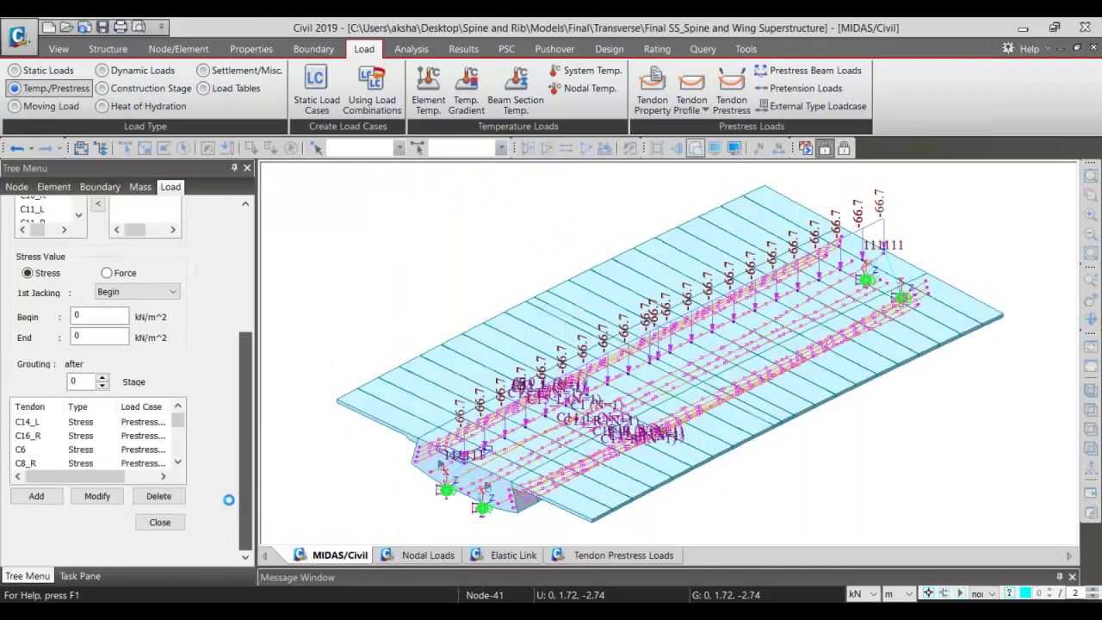
left_click(159, 521)
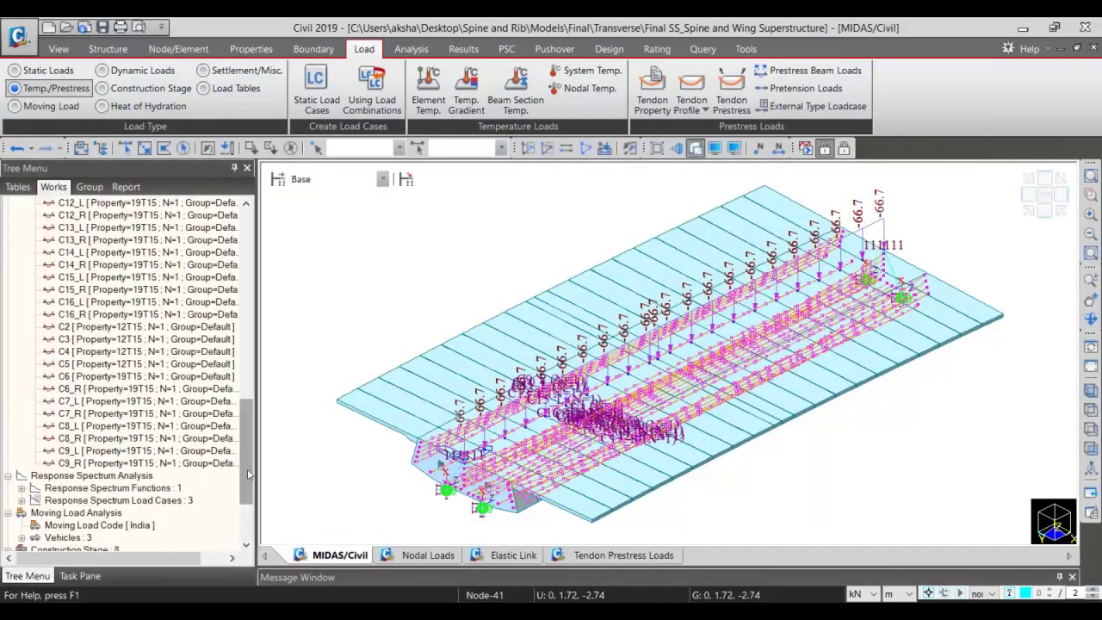
- Hide the displayed tendon profiles from the model using the Undisplay option on tendon C16_R
left_click_drag(248, 474, 248, 450)
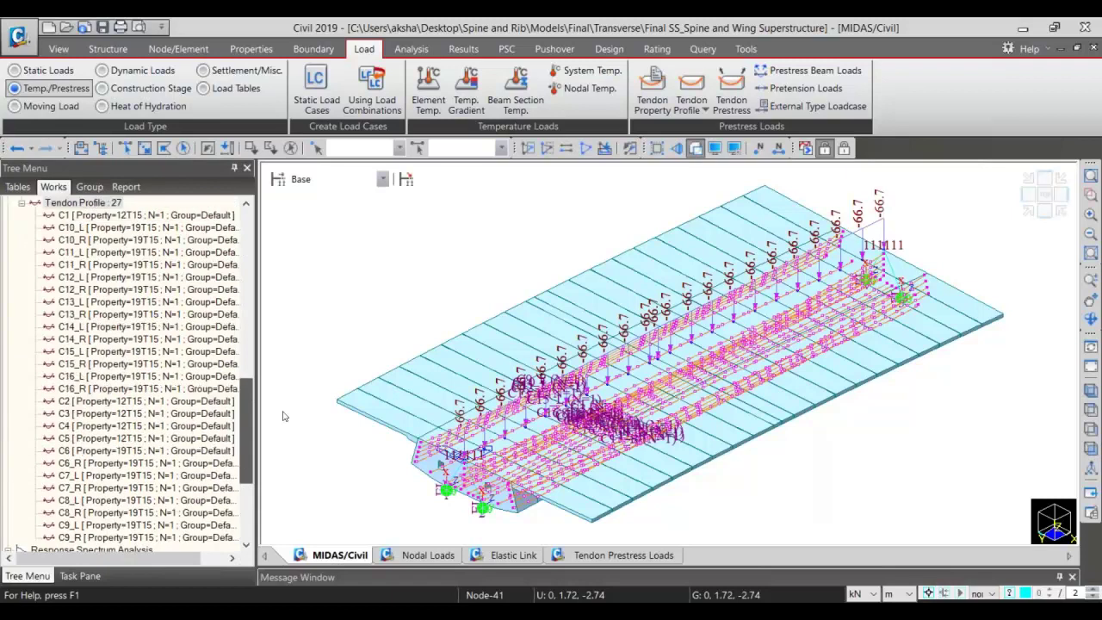
scroll(129, 302, "up", 3)
scroll(103, 258, "down", 2)
double_click(86, 228)
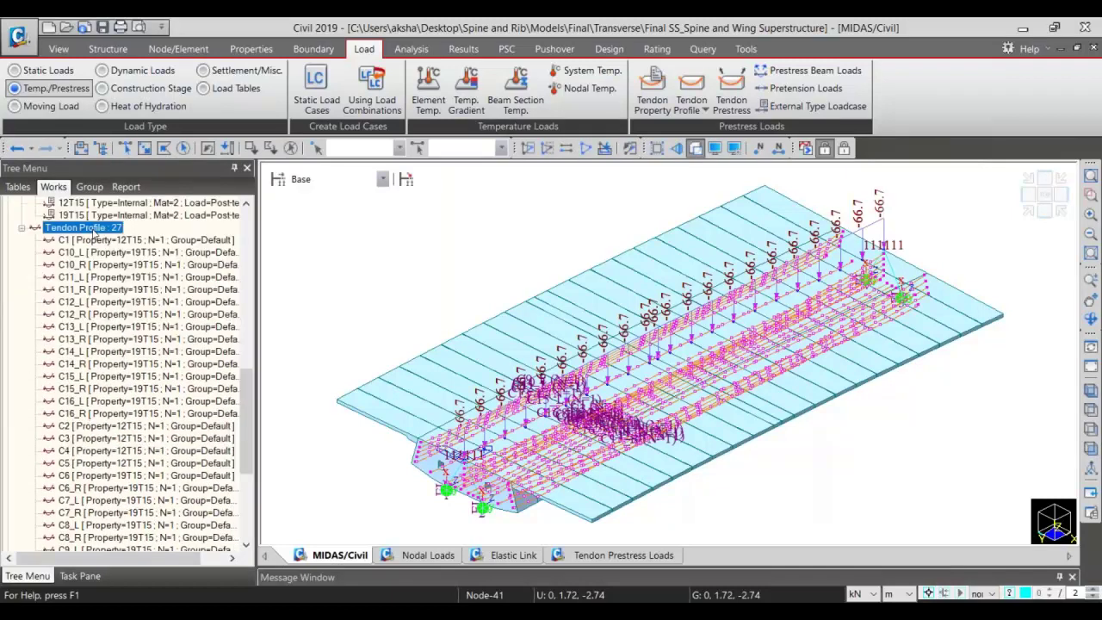
double_click(110, 350)
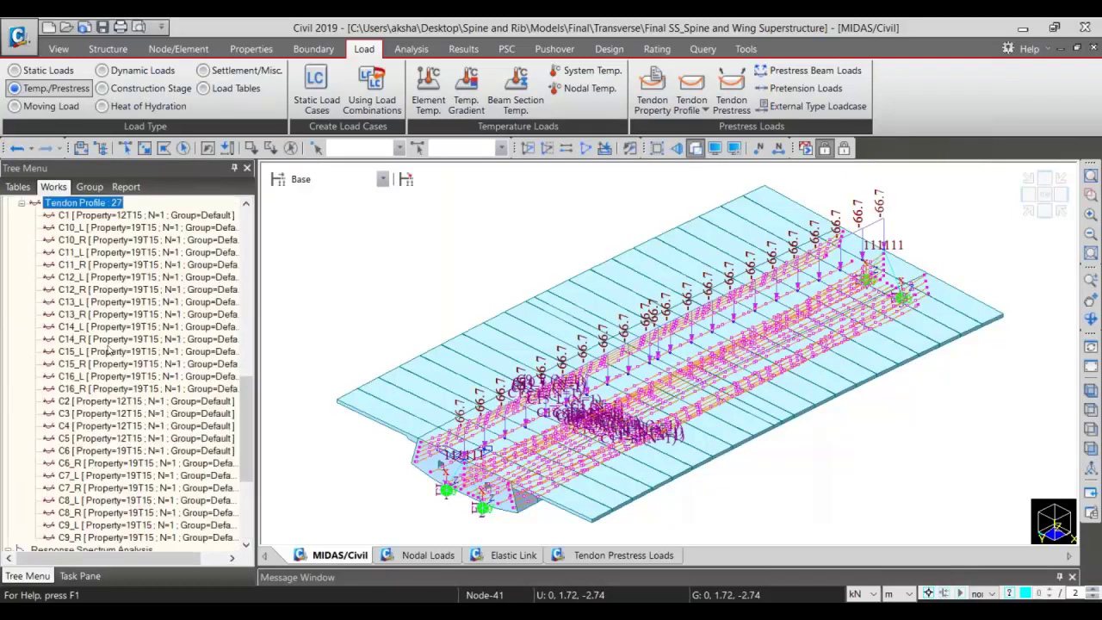
right_click(158, 389)
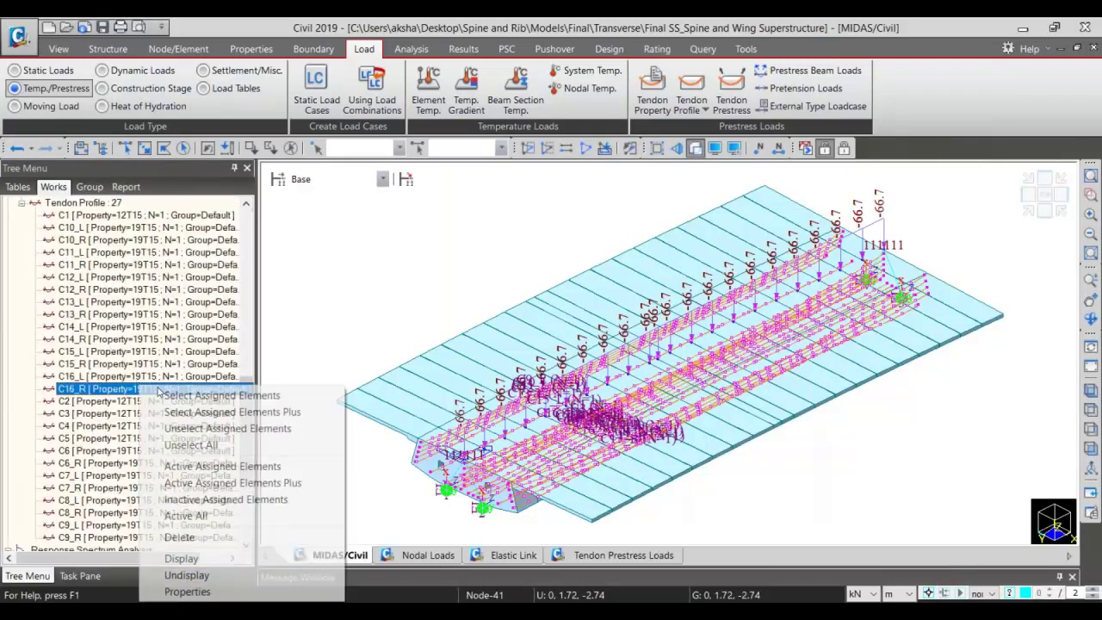
left_click(222, 580)
- Expand the moving load vehicles and review the Class 70R, Class A and SV Vehicle entries
scroll(110, 456, "down", 5)
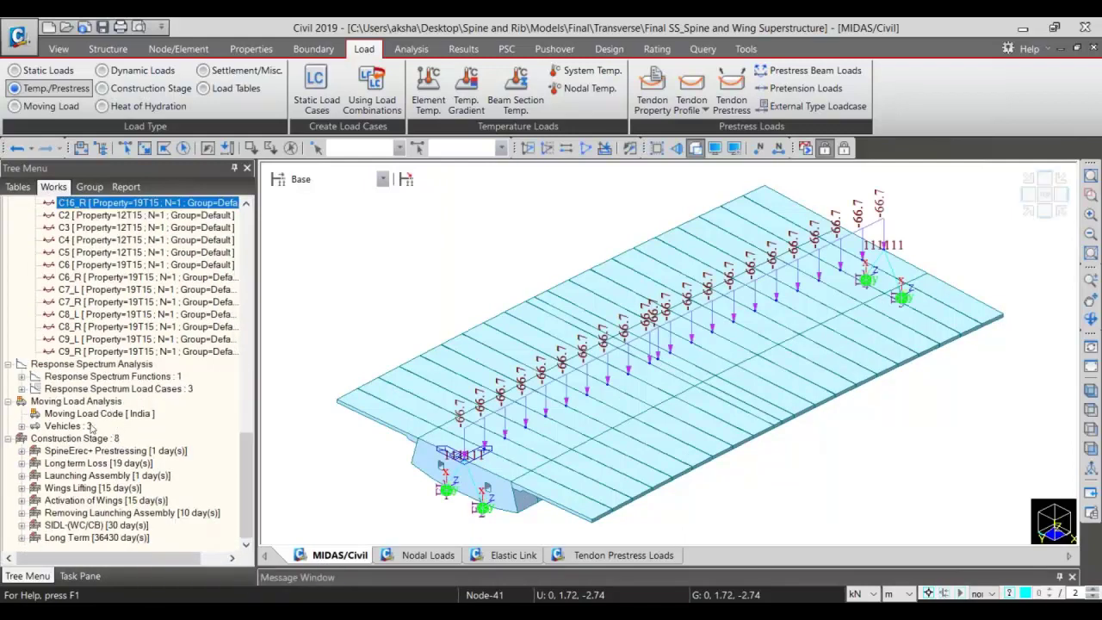
double_click(69, 426)
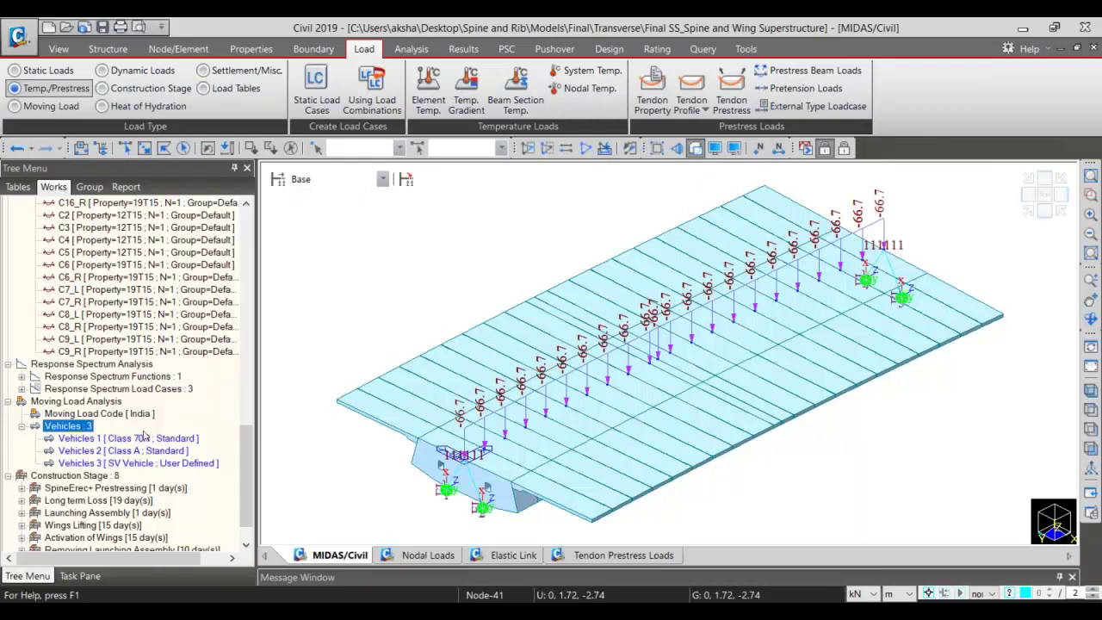
left_click(145, 438)
left_click(144, 451)
left_click(146, 463)
left_click(144, 439)
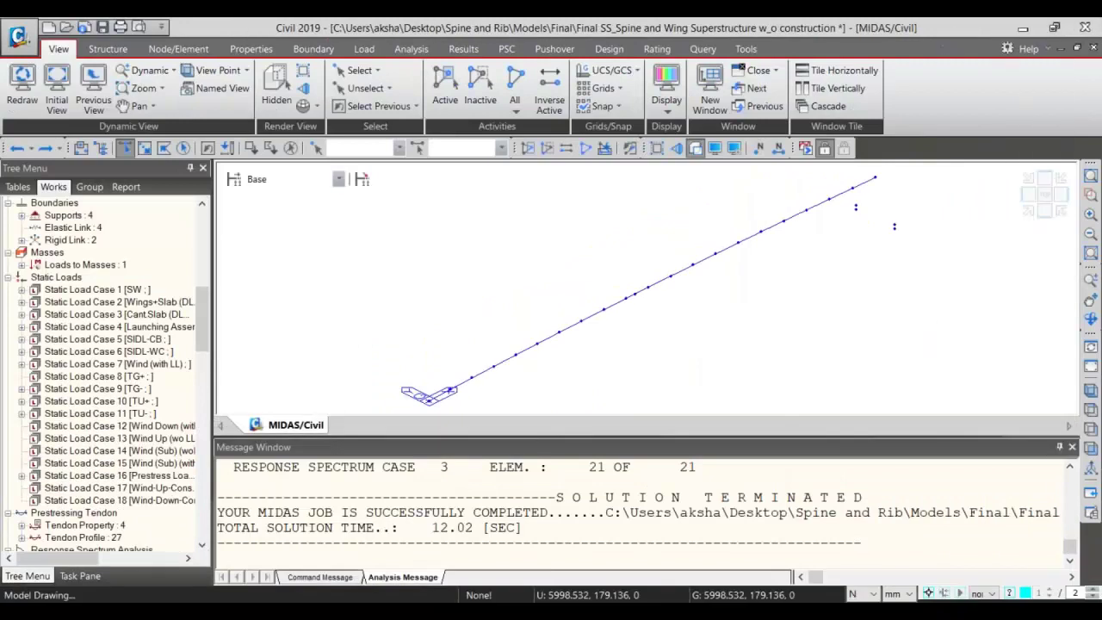
- Expand the Moving Load Cases and Vehicles lists under Moving Load Analysis in the model without construction
scroll(103, 295, "down", 5)
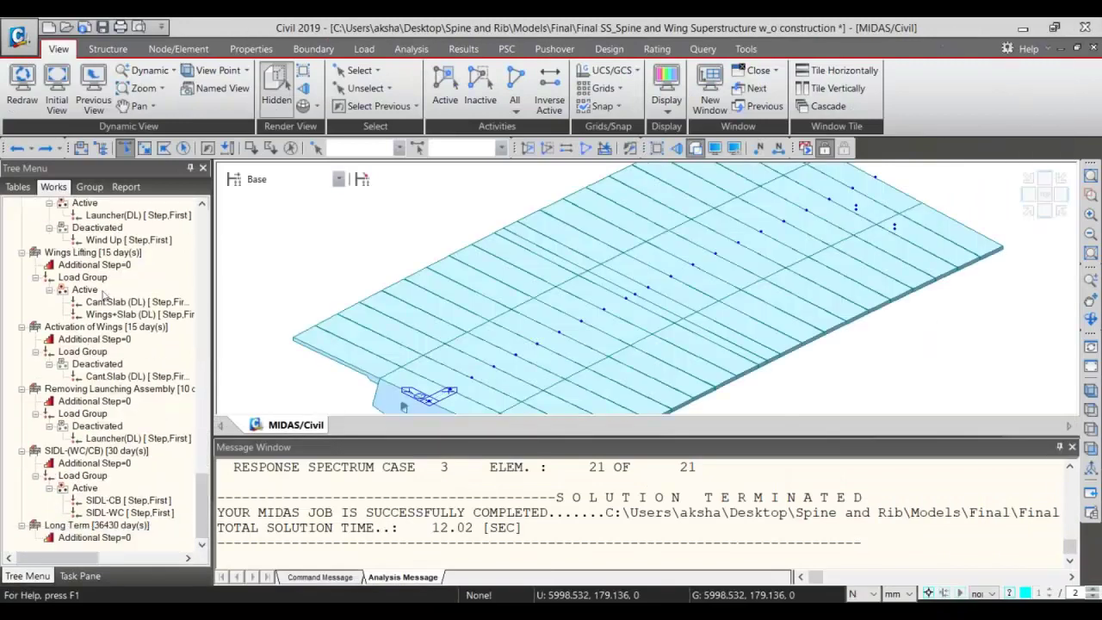
scroll(136, 346, "up", 1)
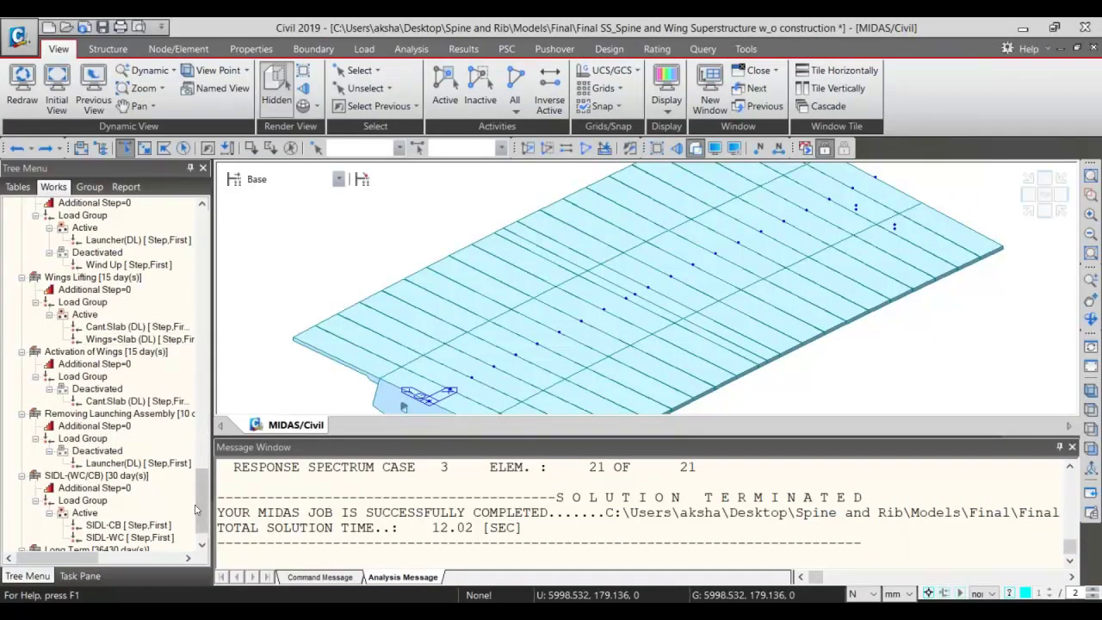
left_click_drag(203, 499, 105, 395)
double_click(104, 392)
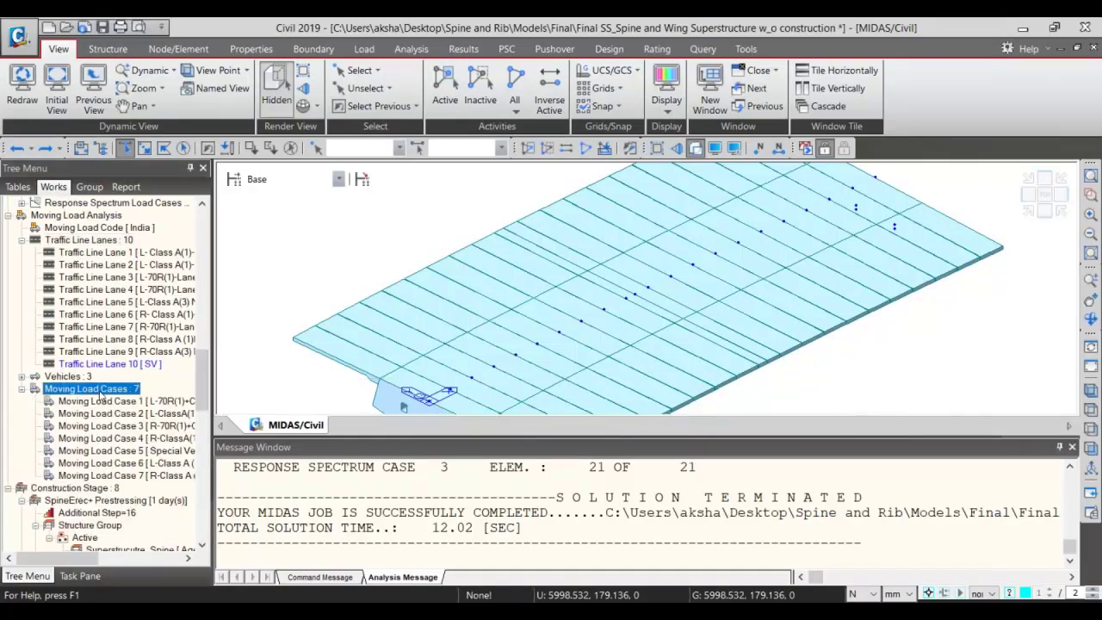
left_click(78, 379)
double_click(77, 380)
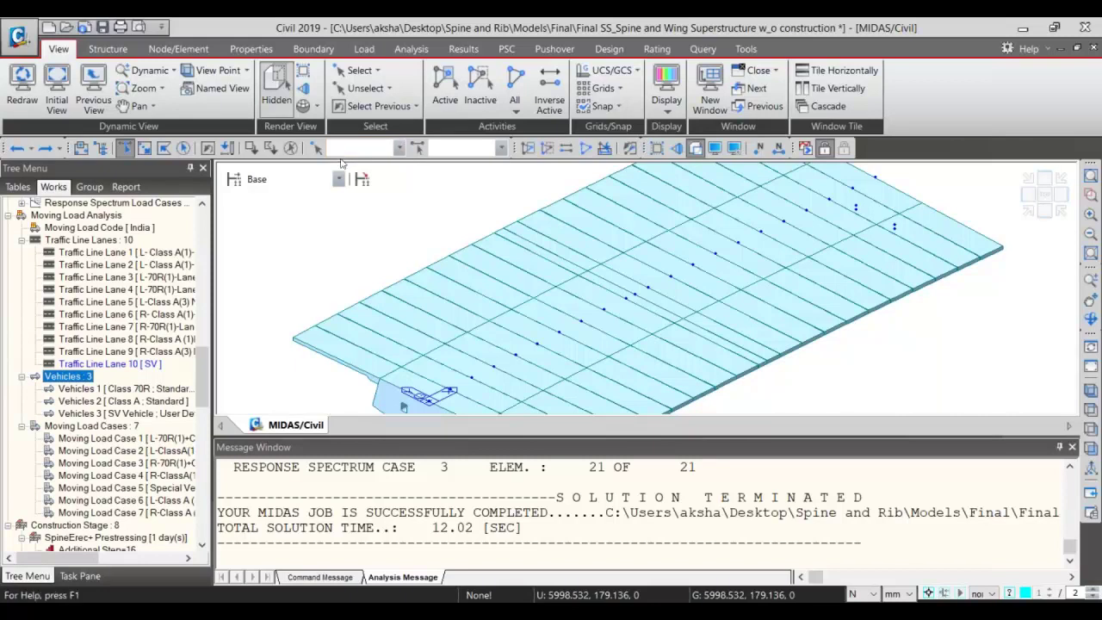
- Examine the standard vehicular load definition of the Class 70R vehicle and cancel without changes
right_click(133, 388)
left_click(185, 419)
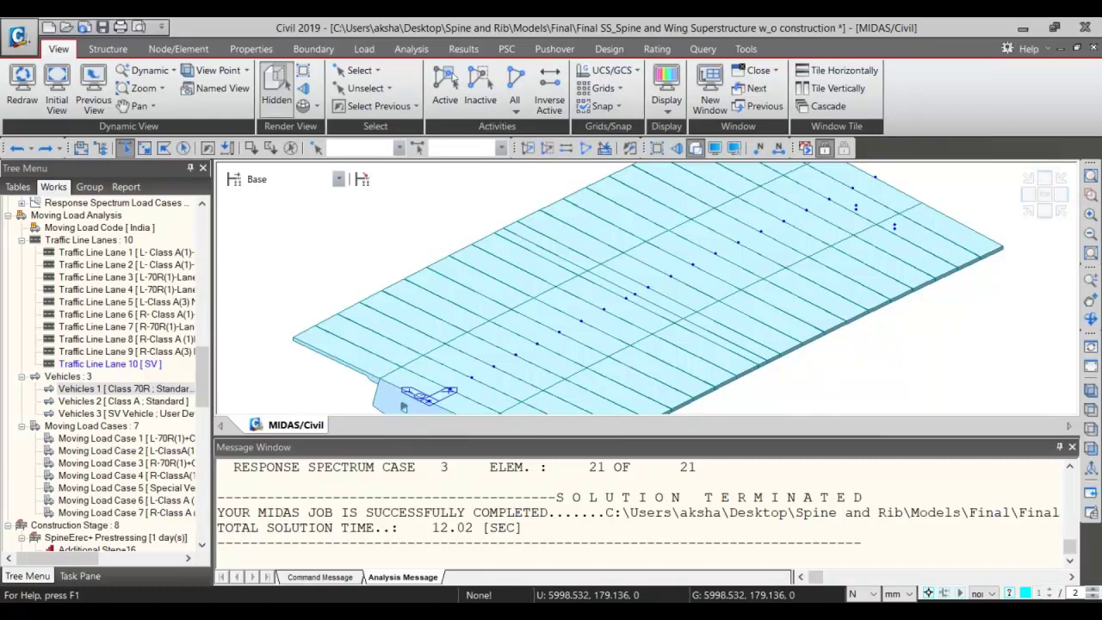
double_click(124, 389)
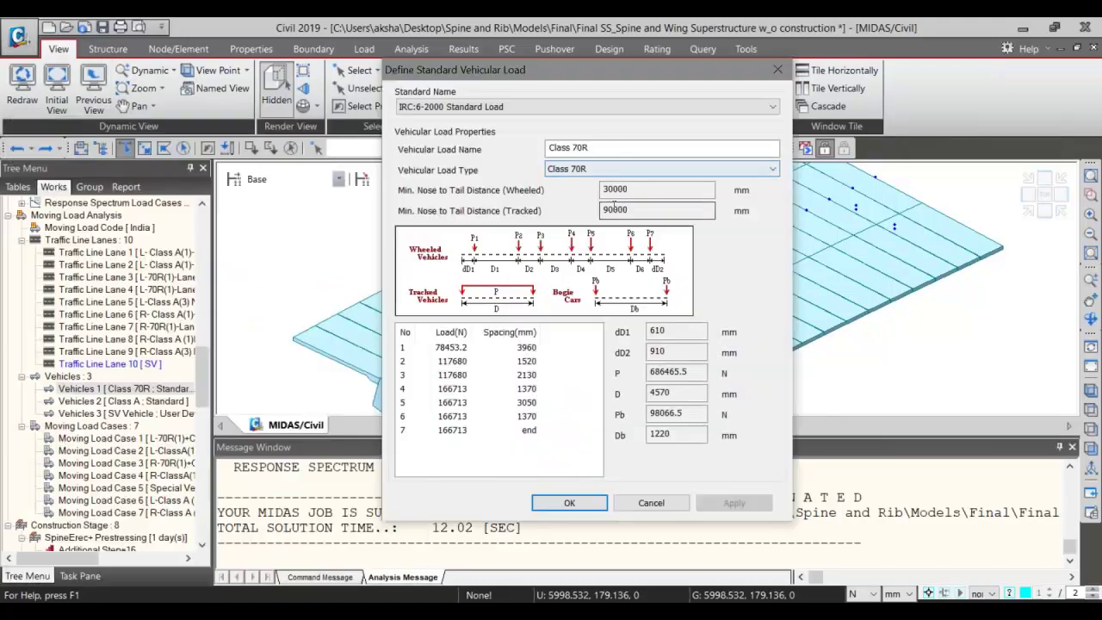
left_click(626, 505)
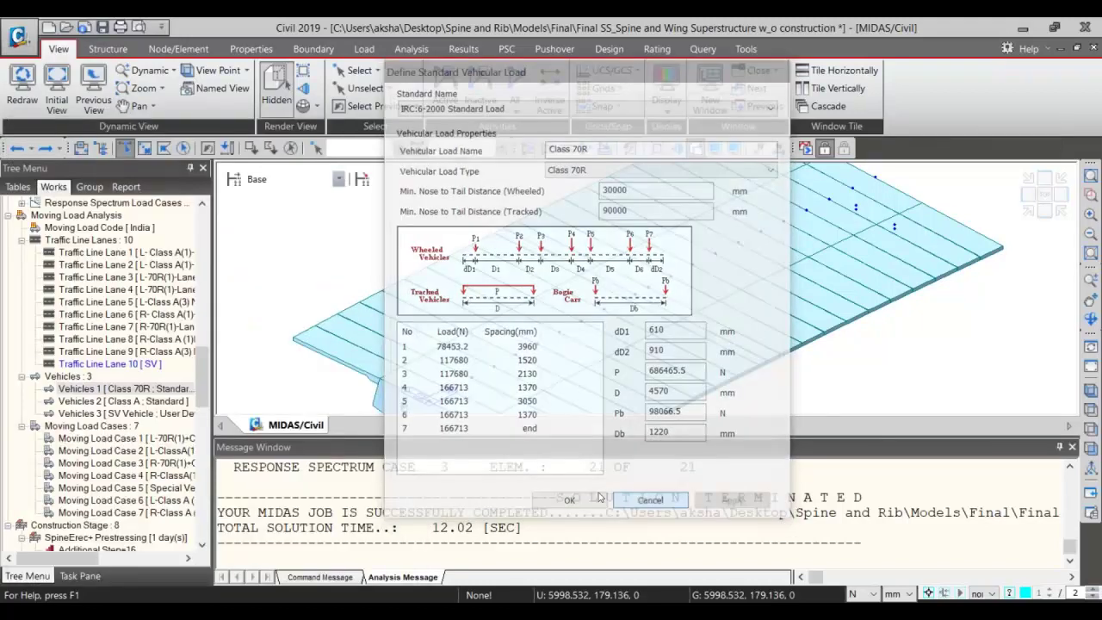
- Display Traffic Line Lanes 1 to 9 on the model and view them from the top and in a tilted 3D view
left_click(124, 252)
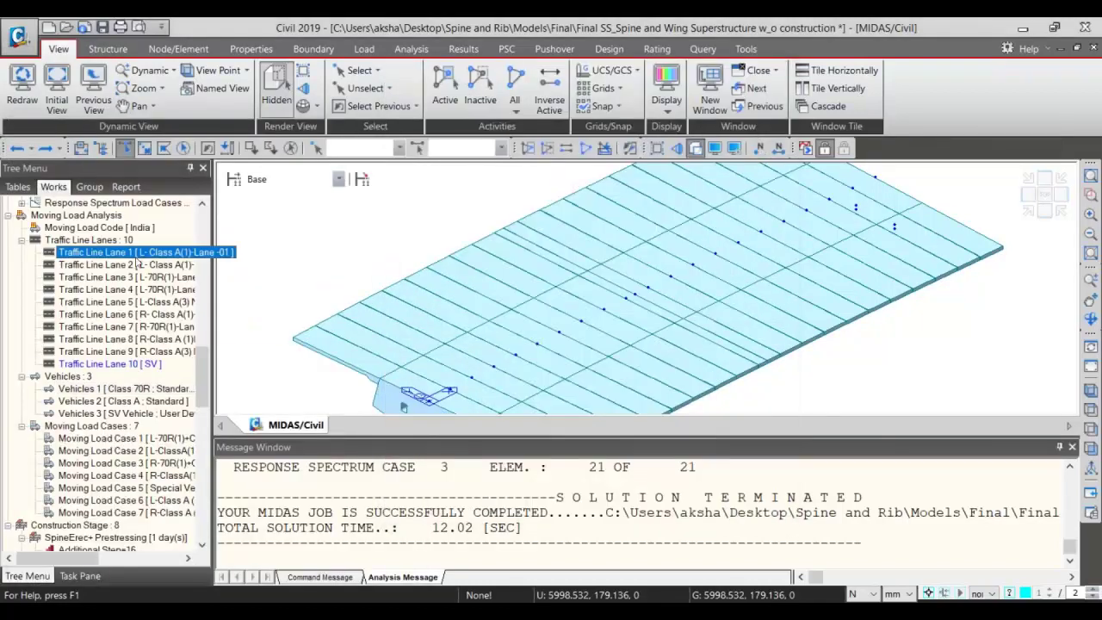
left_click(163, 353, "shift")
right_click(164, 353)
left_click(207, 386)
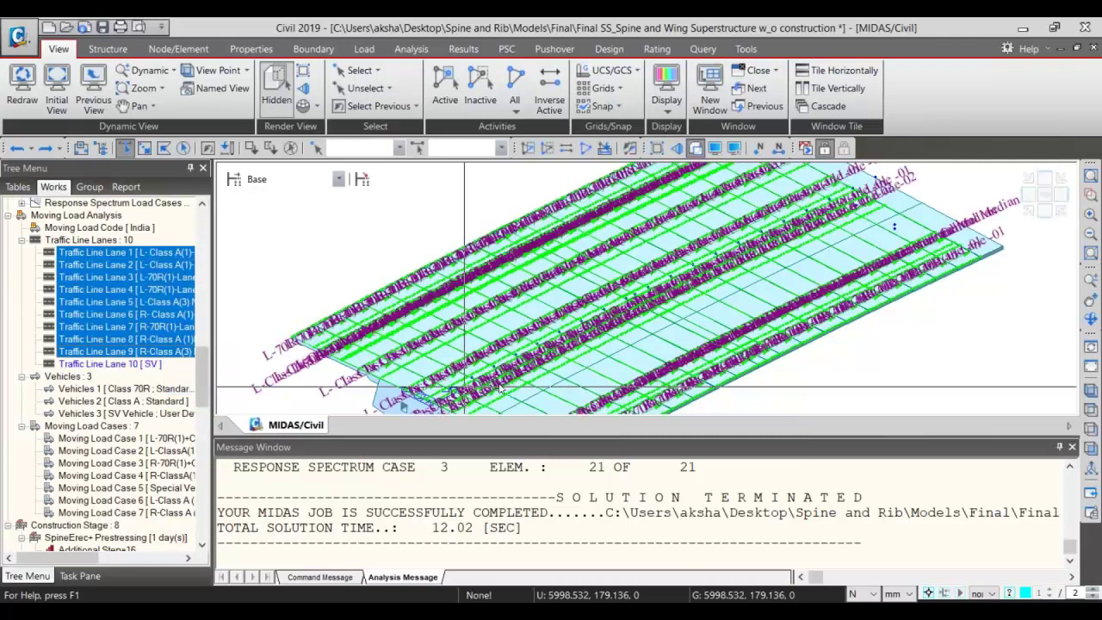
left_click(1046, 195)
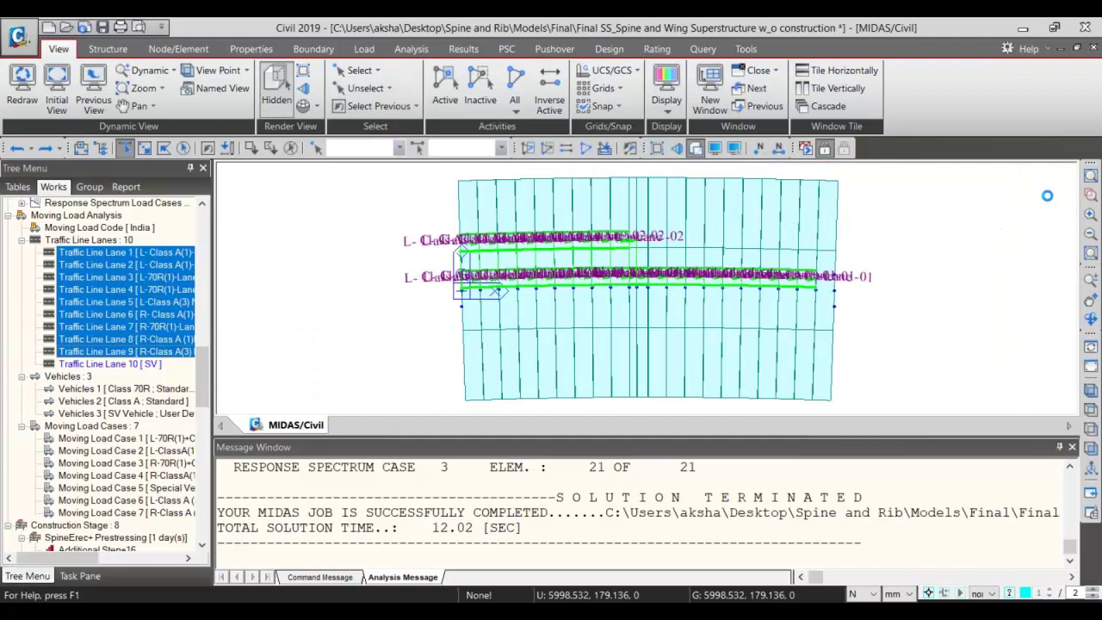
middle_click_drag(950, 222, 492, 334, "ctrl")
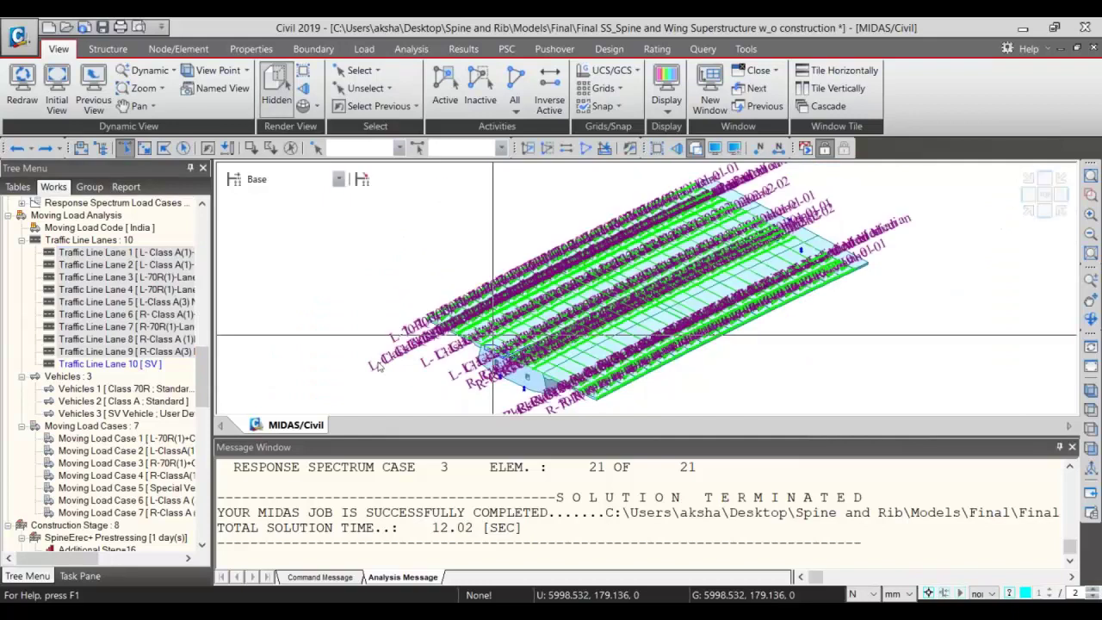
- Open the definition of Moving Load Case 1, L-70R(1)+ClassA(1)-NKB, and examine its scale factors and sub-load cases
scroll(175, 301, "down", 5)
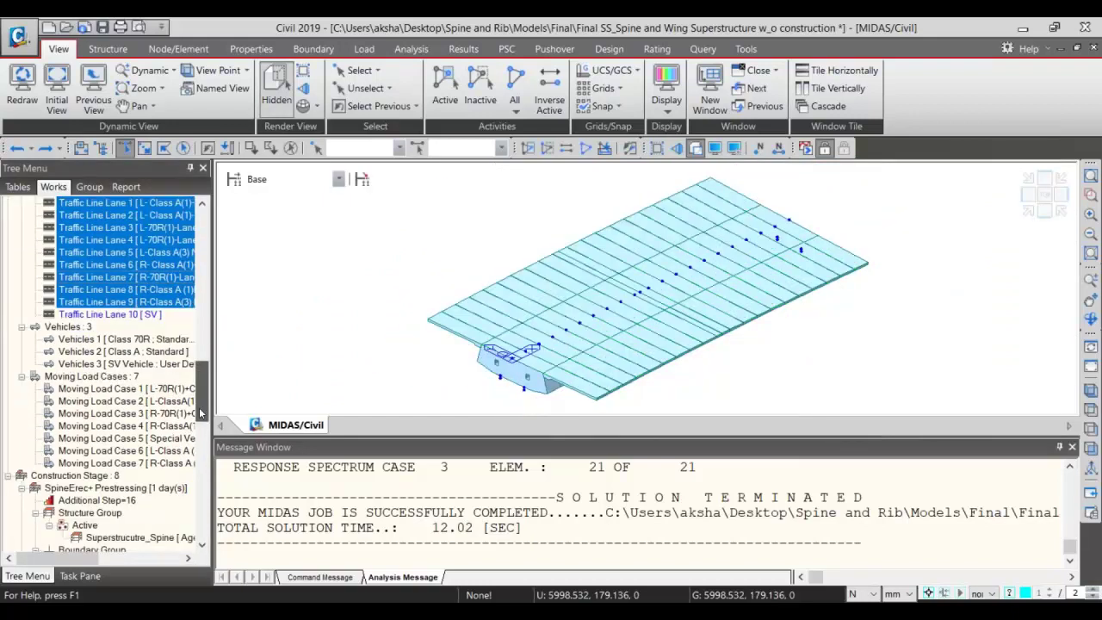
left_click(172, 265)
right_click(172, 265)
left_click(396, 284)
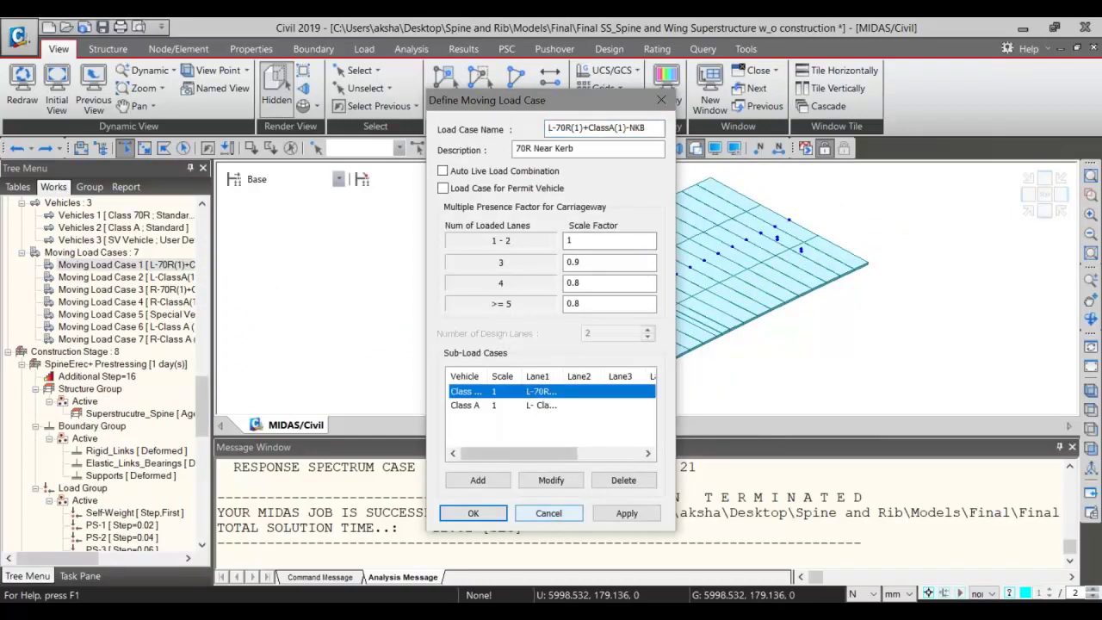
- Close the moving load case definition without changes, shrink the message area and run the analysis
left_click(558, 514)
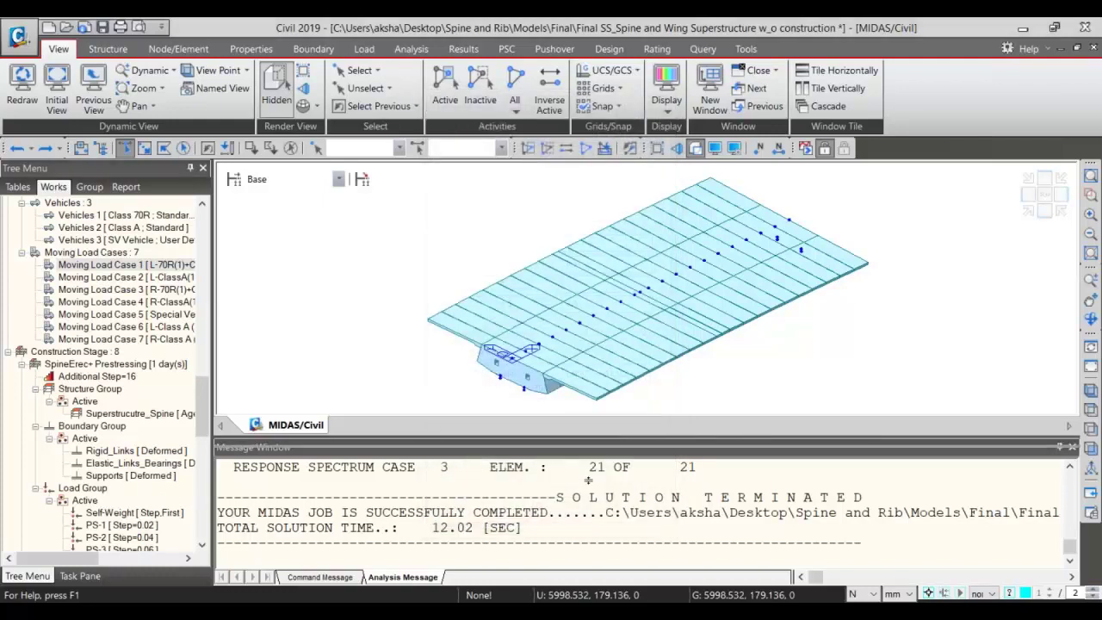
left_click_drag(592, 518, 593, 521)
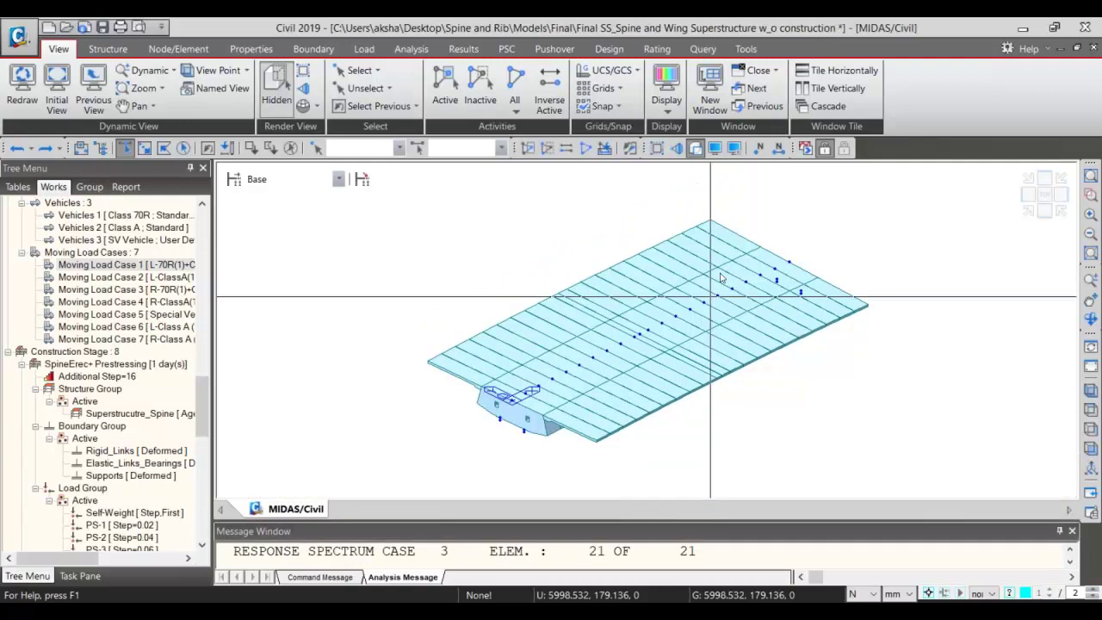
key("F5")
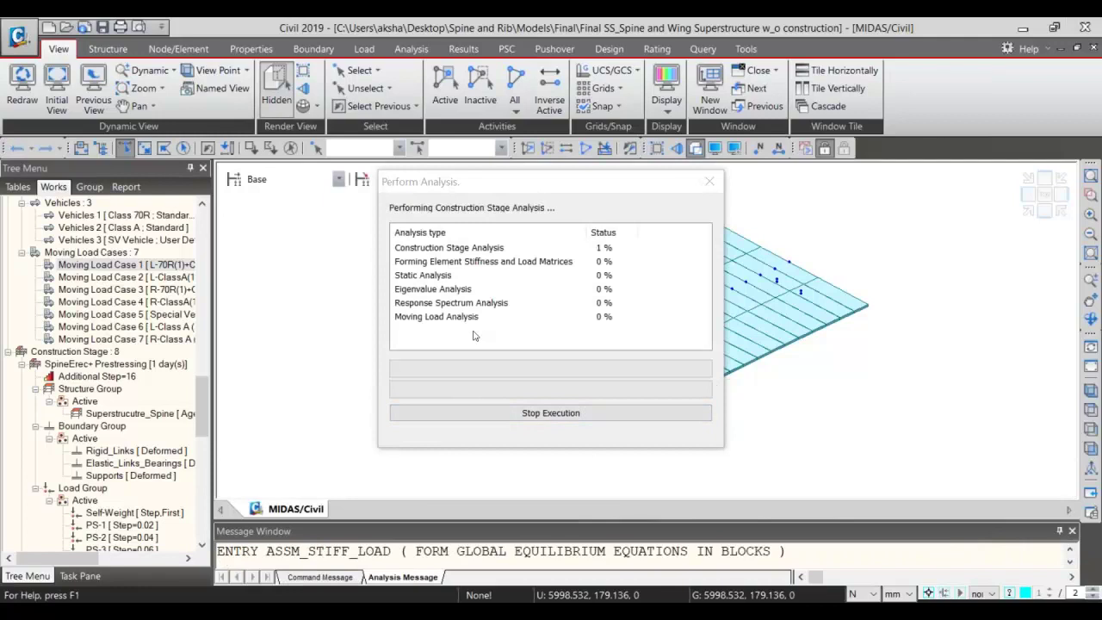
- Collapse the Moving Load Cases, Vehicles and Traffic Line Lanes lists in the works tree
left_click_drag(204, 429, 205, 396)
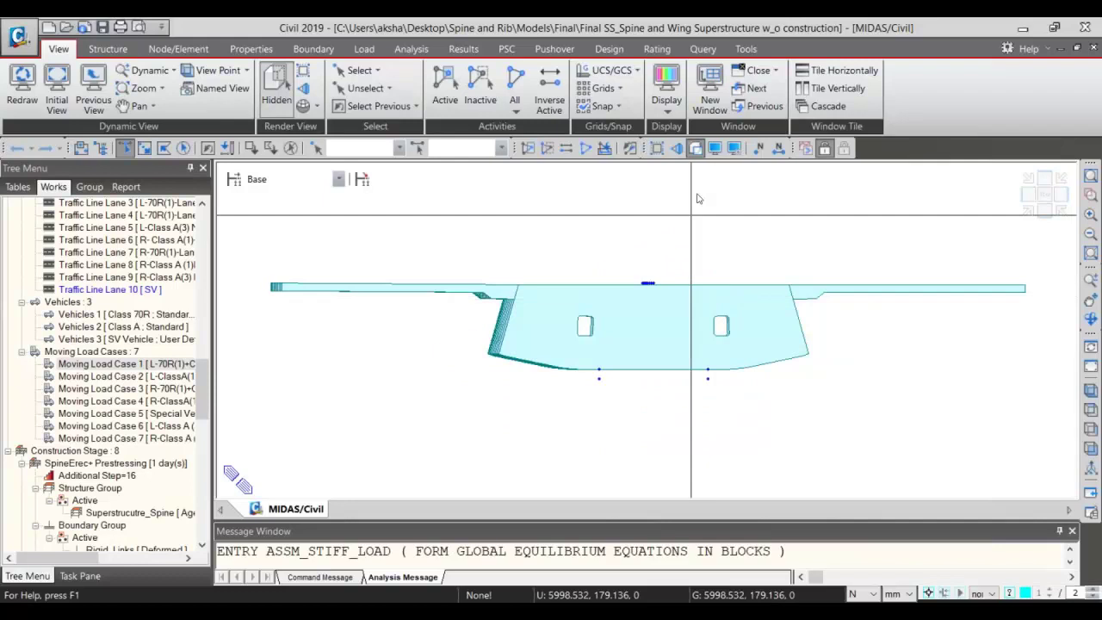
left_click(695, 148)
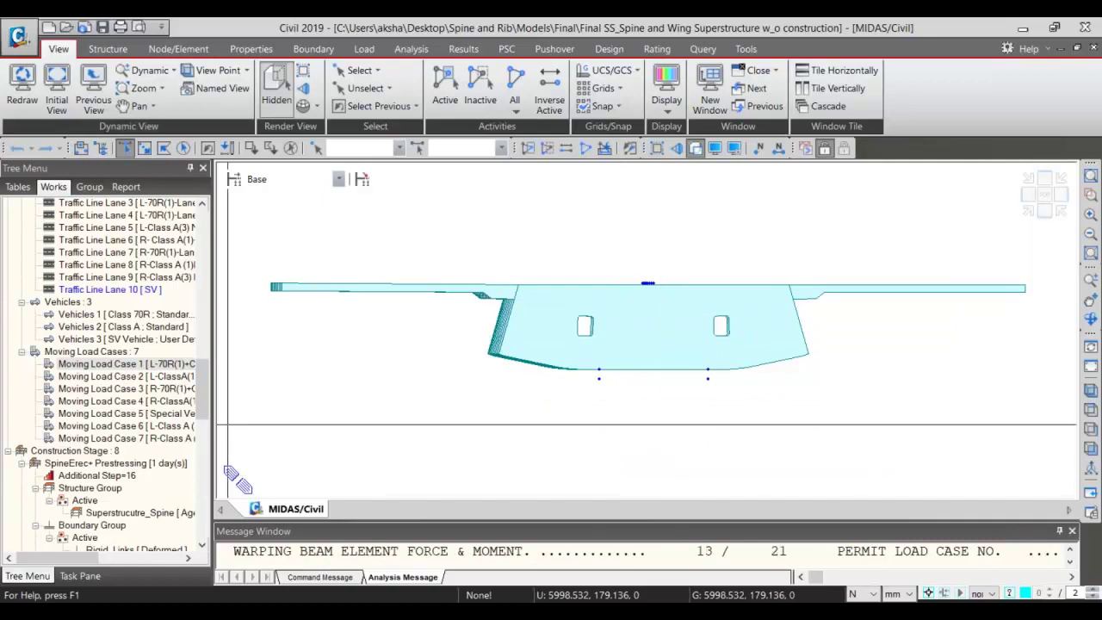
double_click(95, 352)
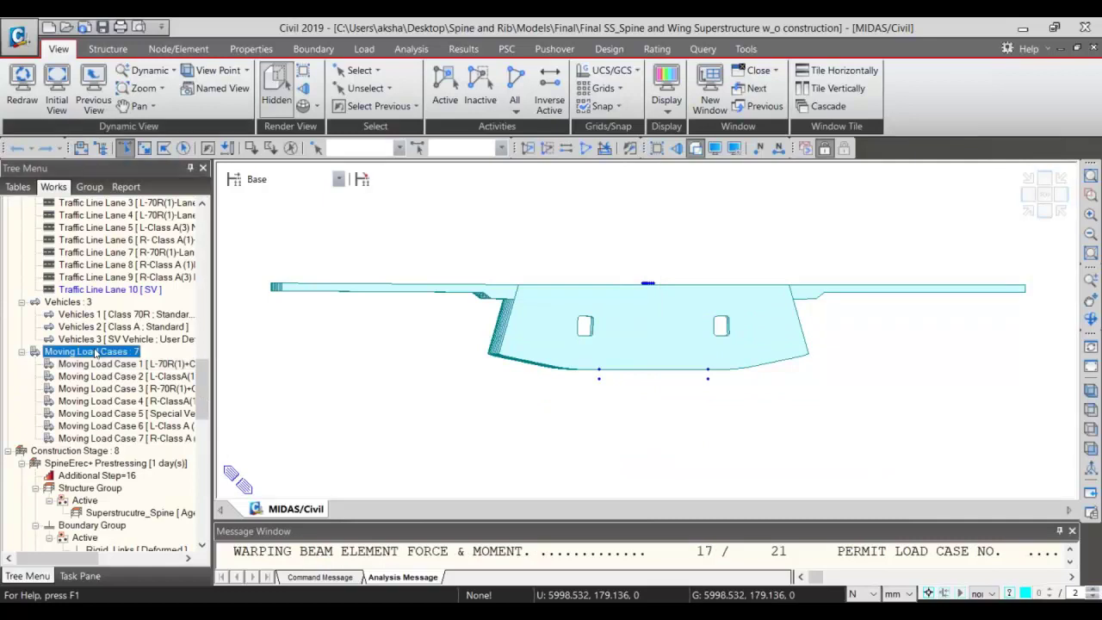
double_click(89, 303)
scroll(99, 336, "up", 1)
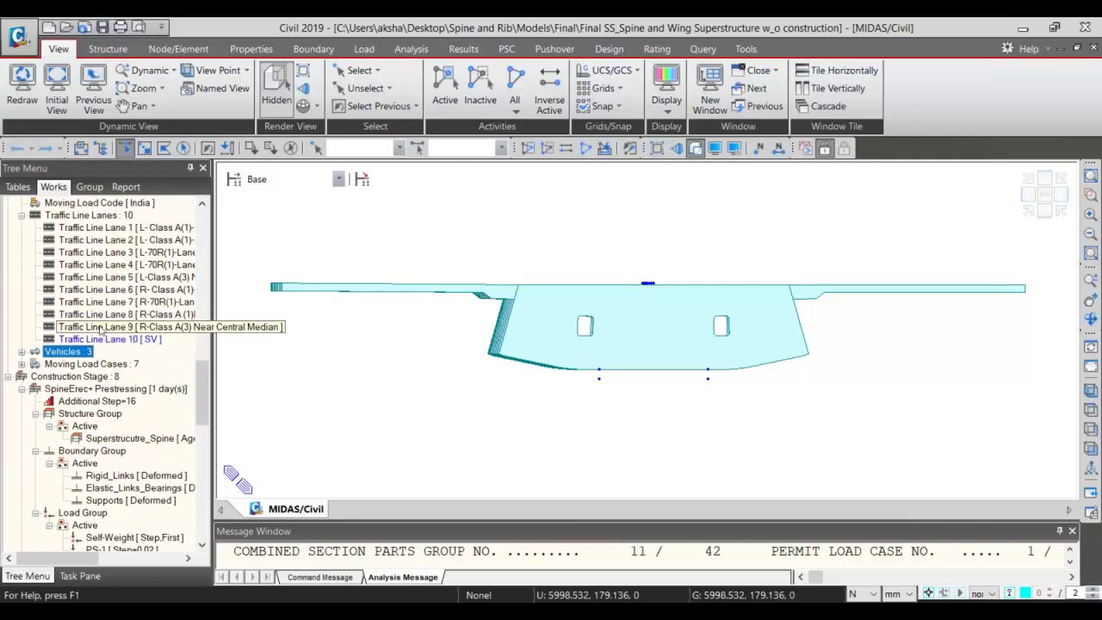
scroll(103, 342, "up", 1)
double_click(86, 227)
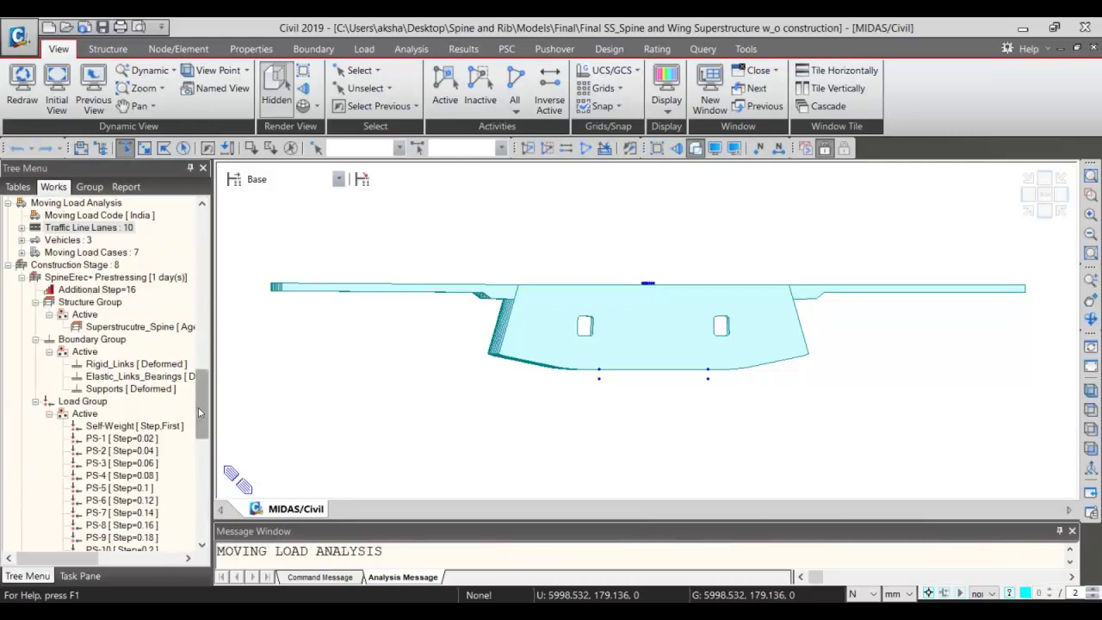
- Look through the construction stage entries in the works tree and set the active stage to PostCS
left_click_drag(198, 407, 194, 438)
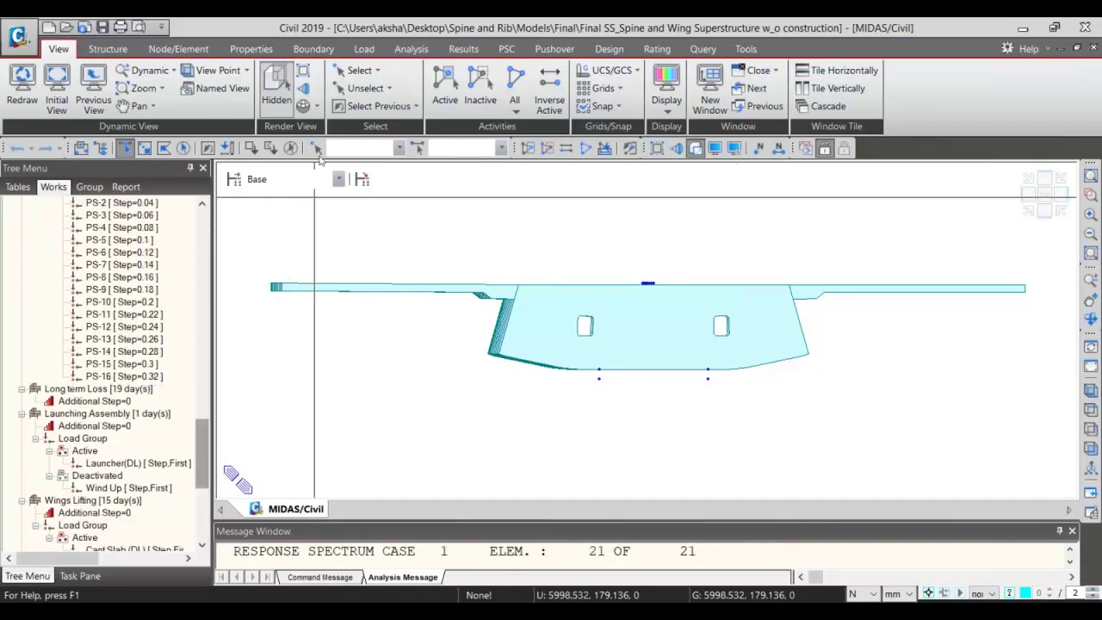
left_click(307, 181)
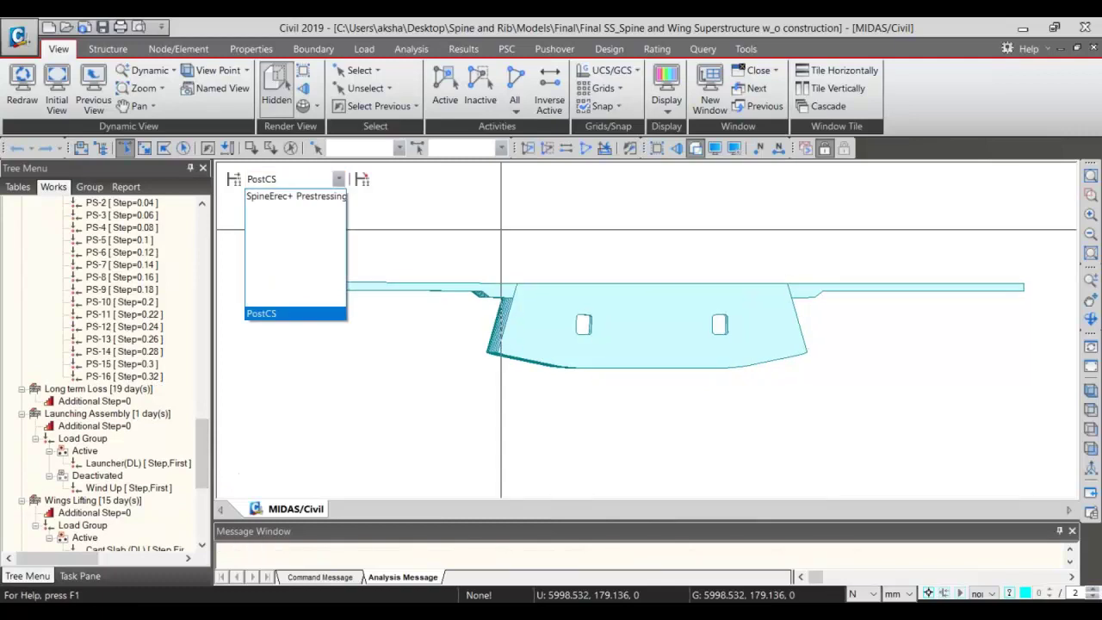
left_click(260, 314)
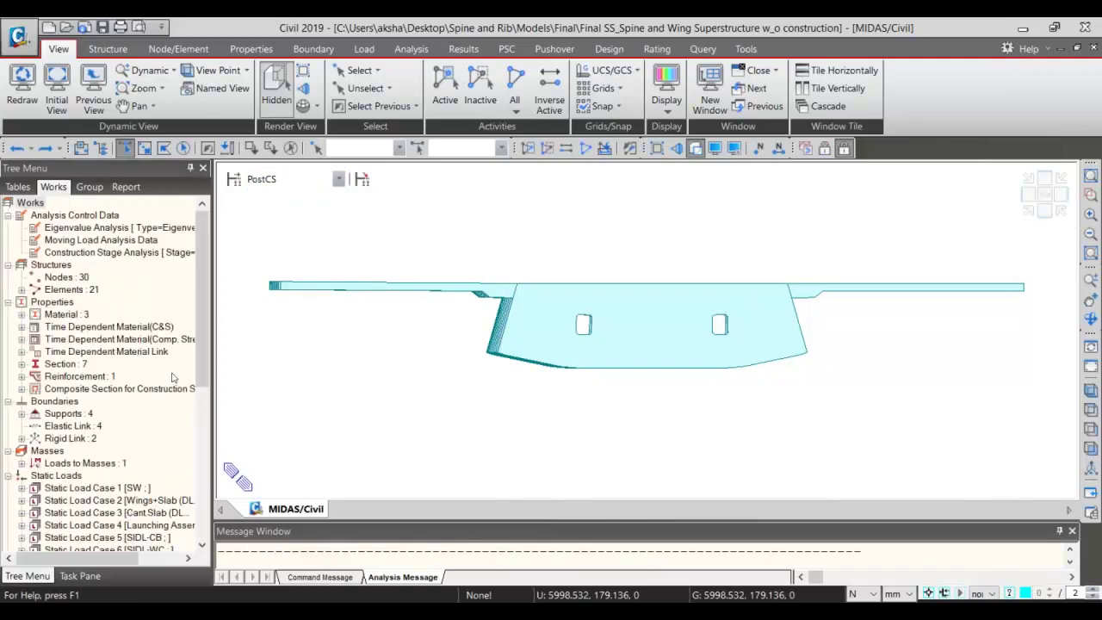
- Examine the load cases and factors of concrete design load combinations 2, 4 and 6, and close the load combinations
left_click(466, 51)
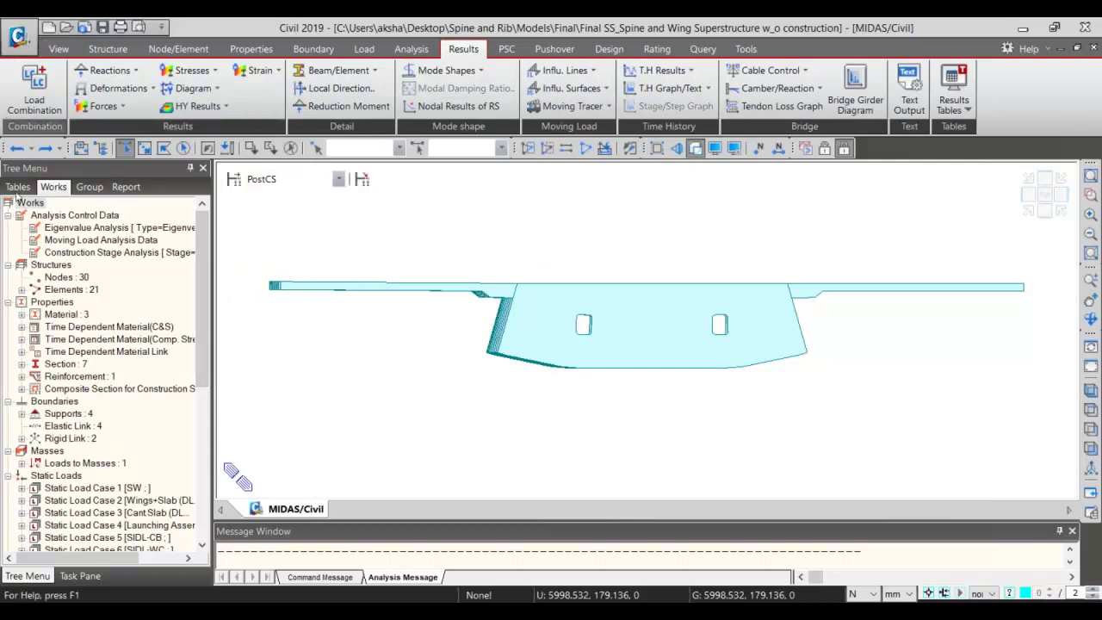
left_click(34, 86)
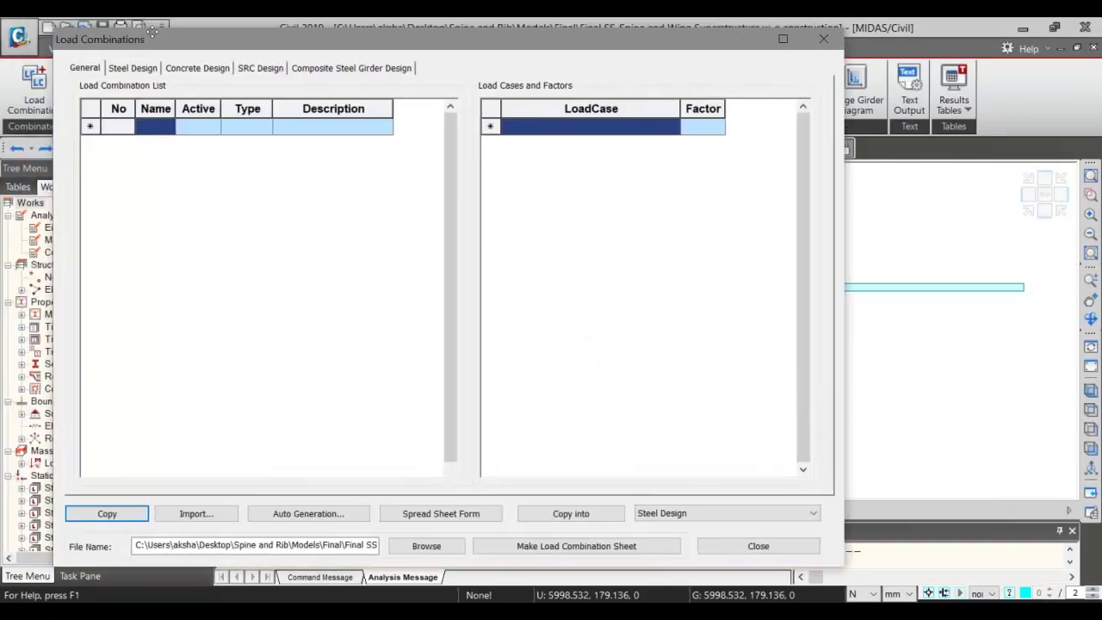
left_click(197, 68)
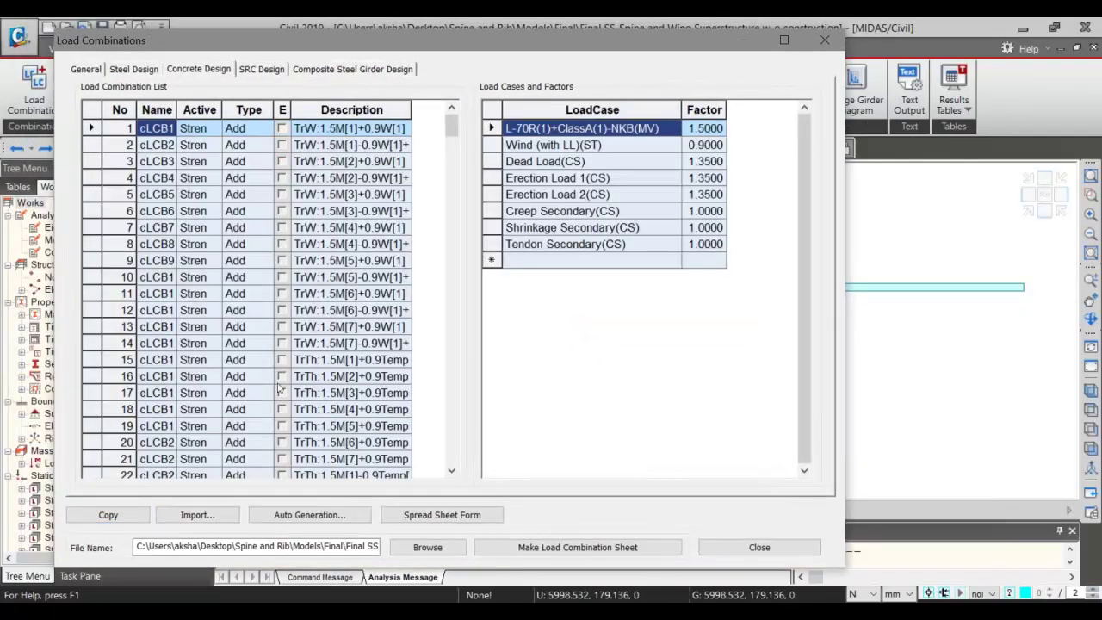
left_click(160, 148)
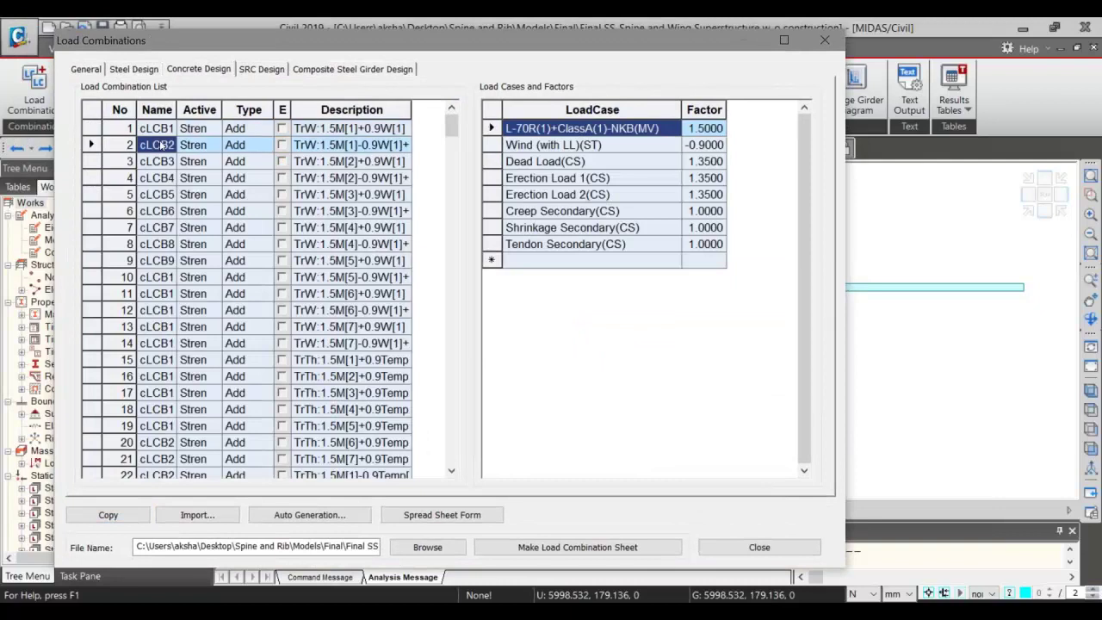
left_click(153, 180)
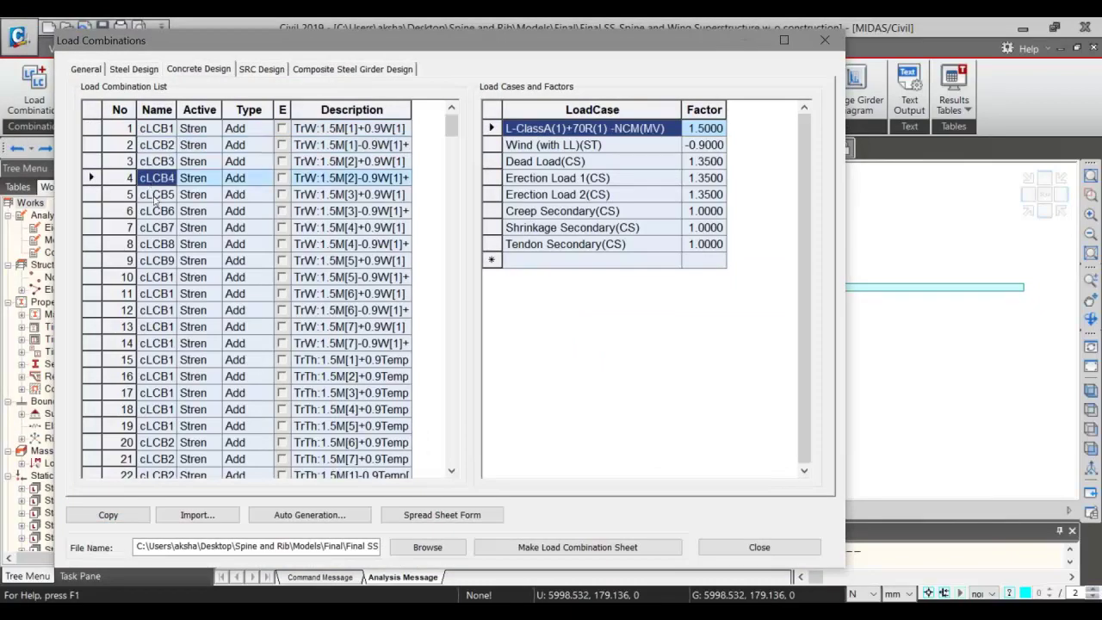
left_click(155, 211)
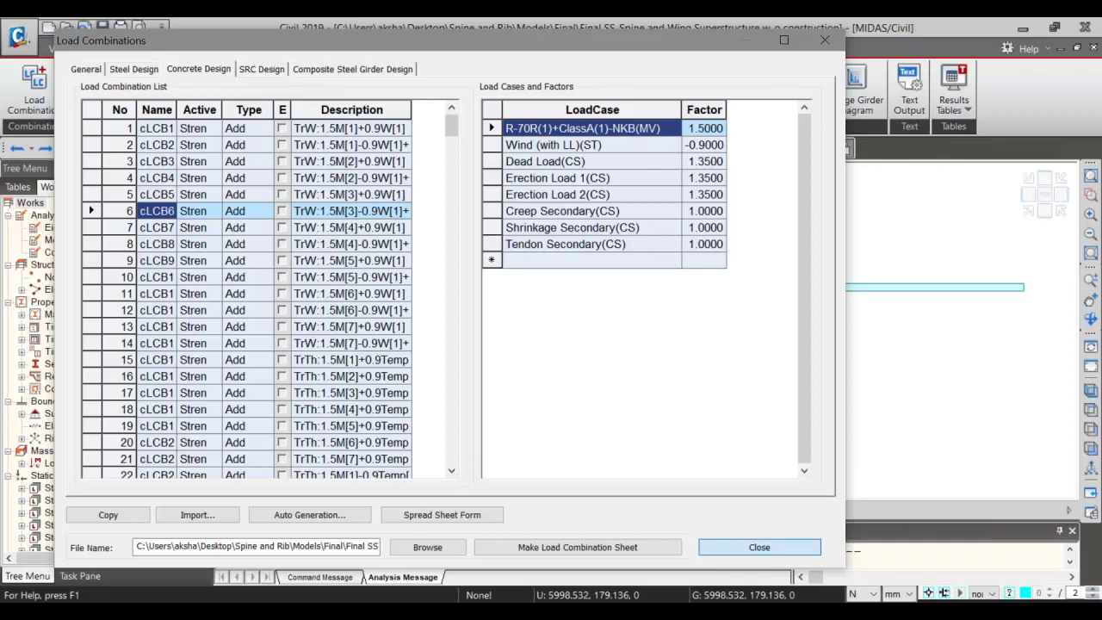
left_click(759, 547)
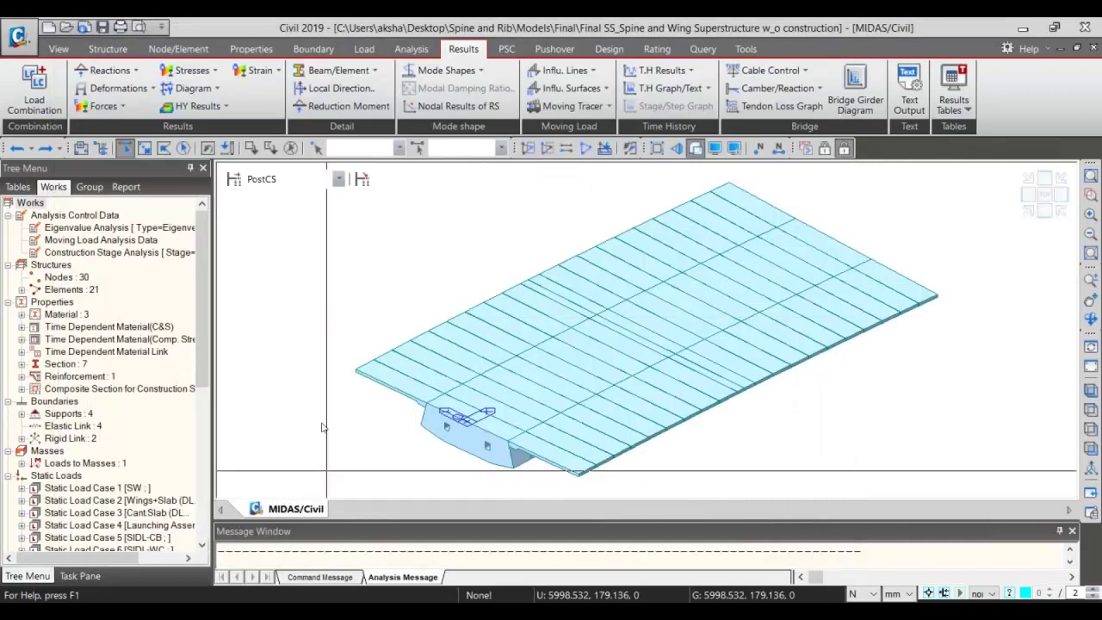
- Open the Reaction Forces/Moments results and switch from the Wings Lifting stage to the SpineErec+ Prestressing stage
left_click(129, 73)
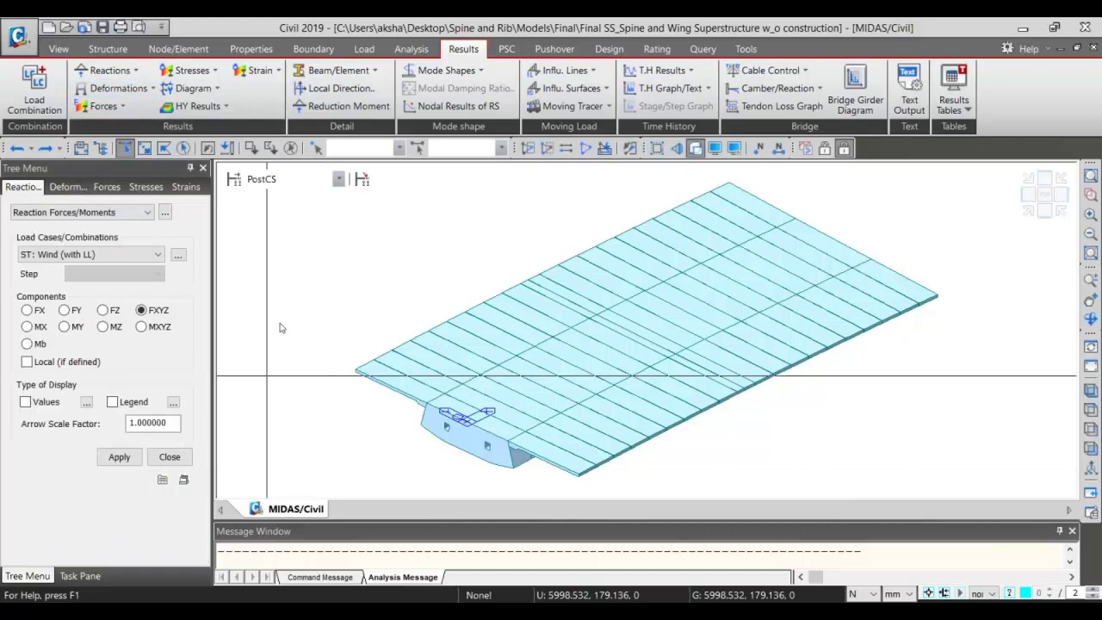
left_click(284, 179)
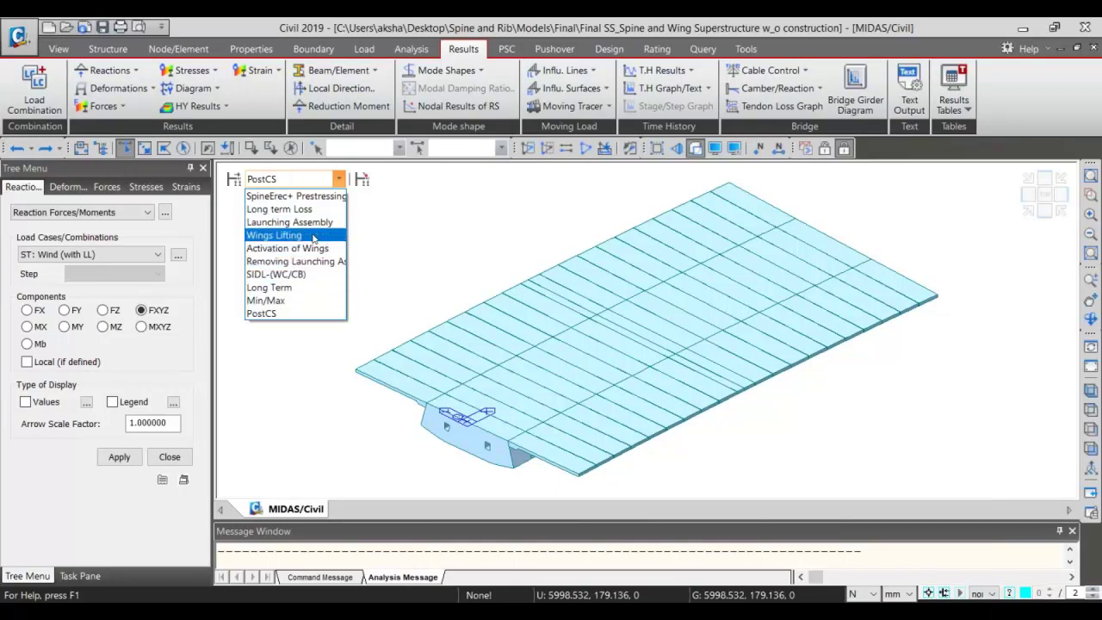
left_click(273, 235)
left_click(338, 178)
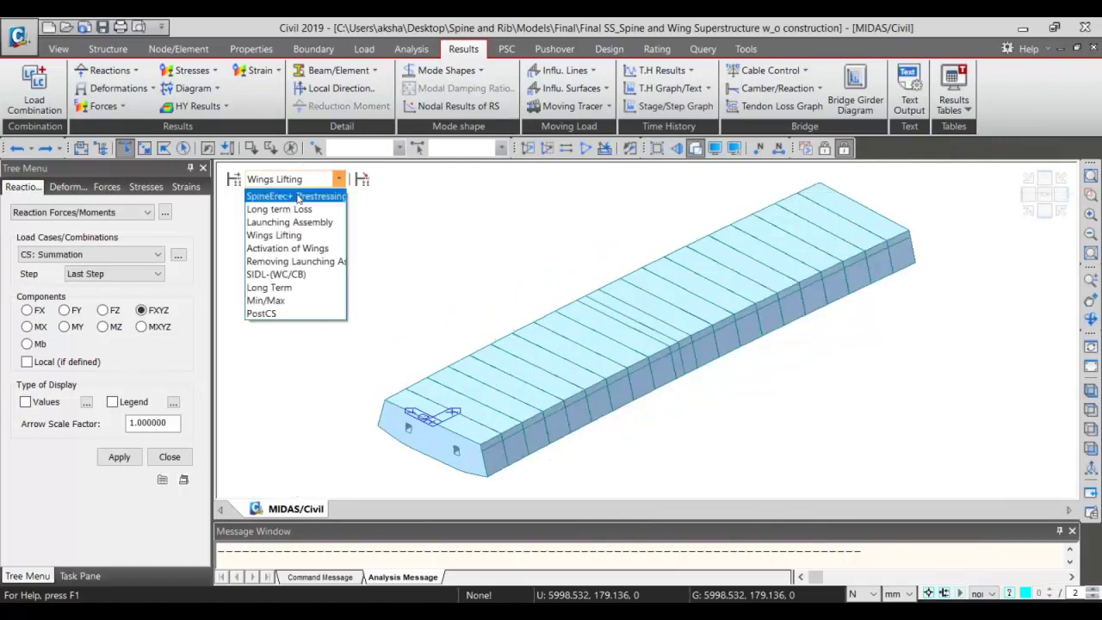
left_click(296, 195)
- Display the CS: Dead Load reactions at the last step, first as FXYZ and finally as the FZ component
left_click(127, 255)
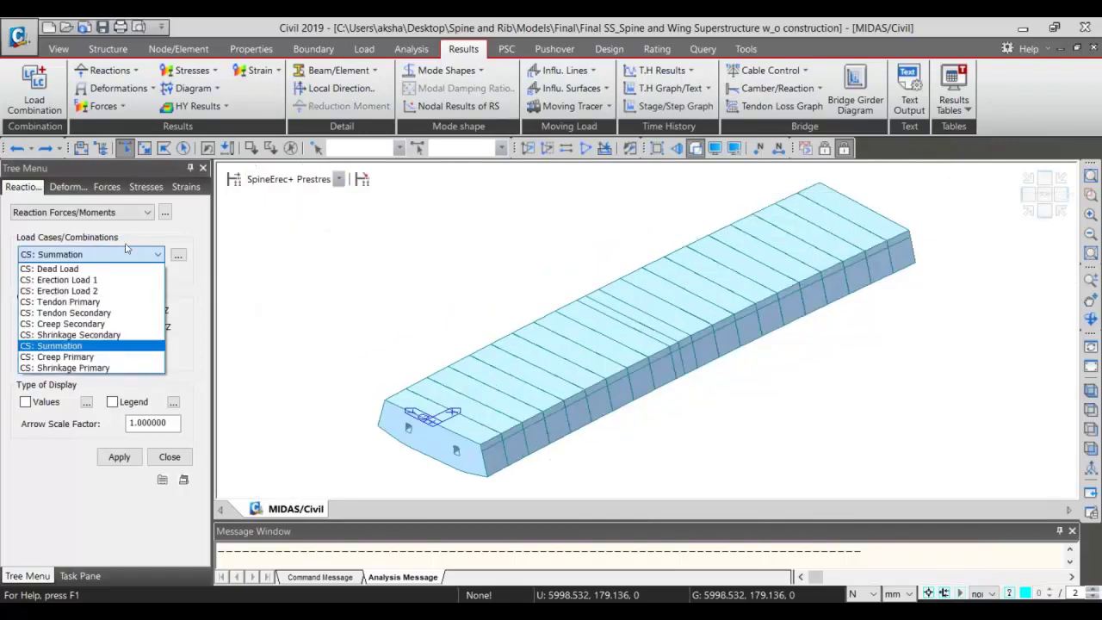
left_click(112, 279)
left_click(112, 255)
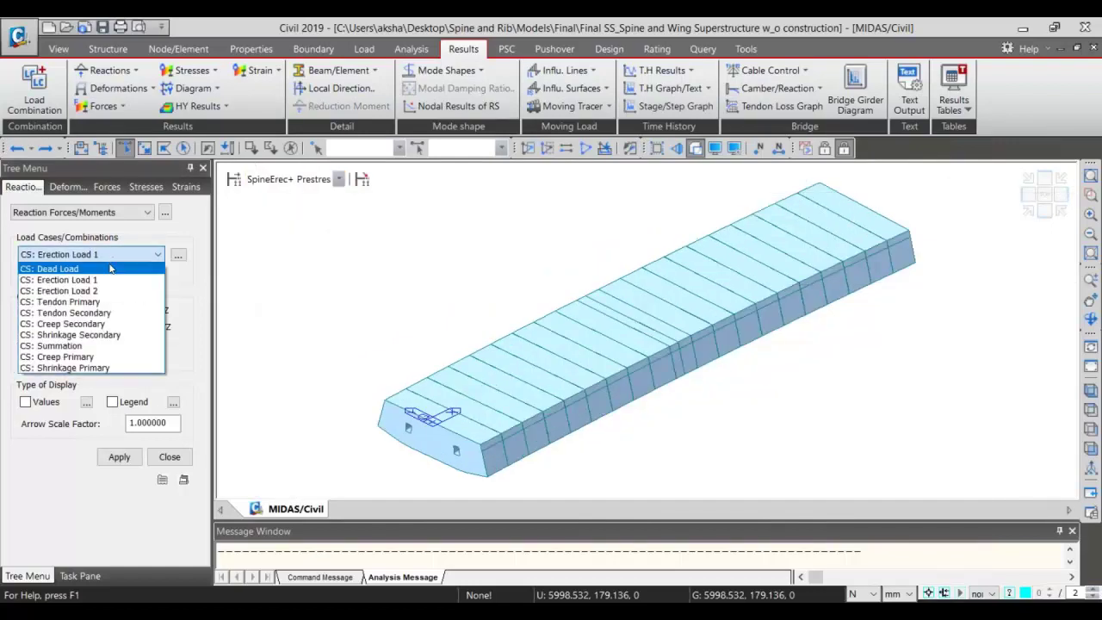
left_click(110, 269)
left_click(121, 457)
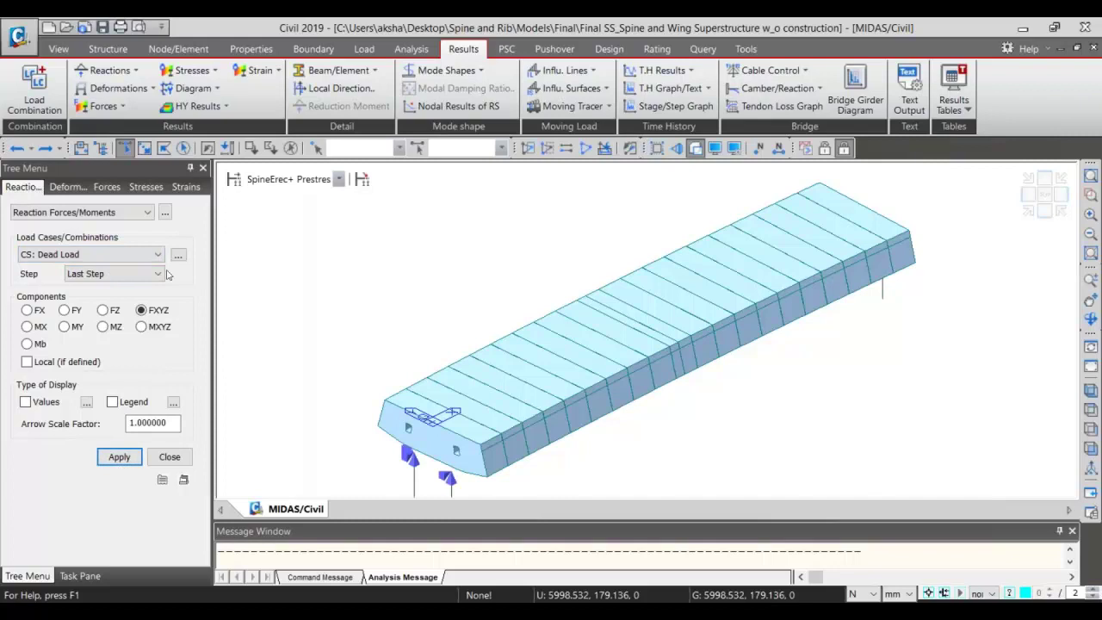
left_click(103, 310)
left_click(119, 456)
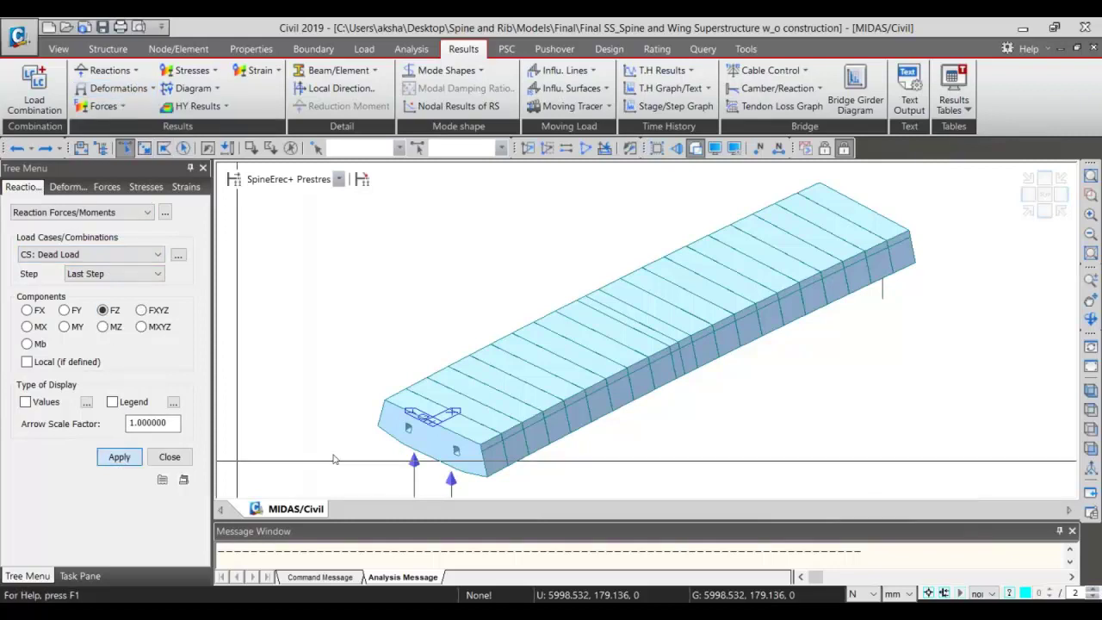
- Display the DXYZ deformed shape under dead load with a legend on the right showing fixed values to 2 decimals
left_click(131, 95)
scroll(121, 430, "down", 4)
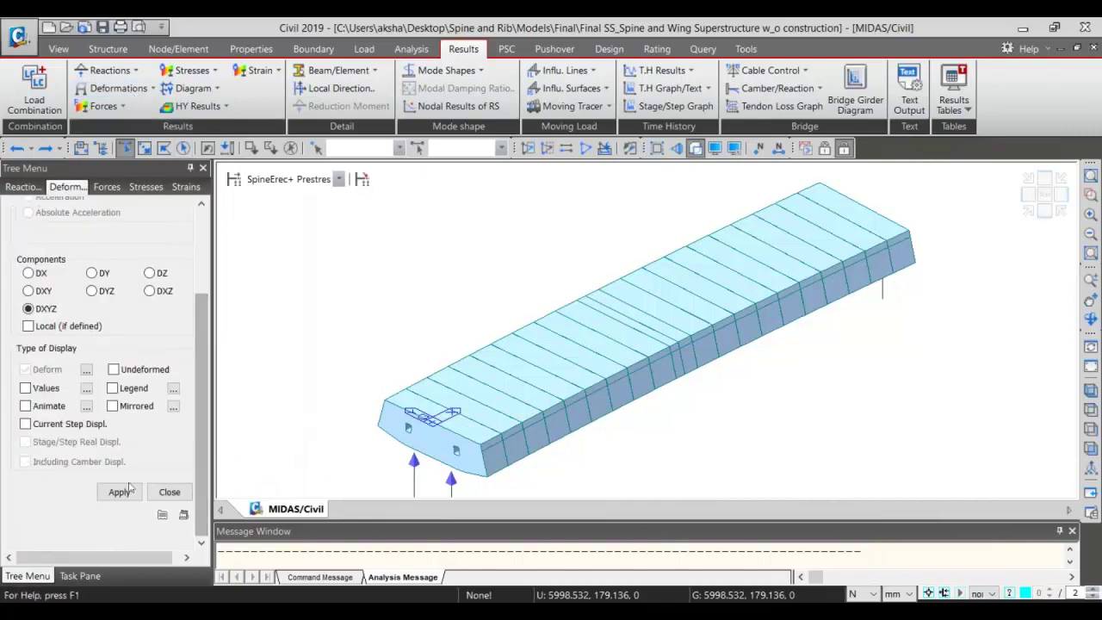
left_click(120, 492)
left_click(132, 392)
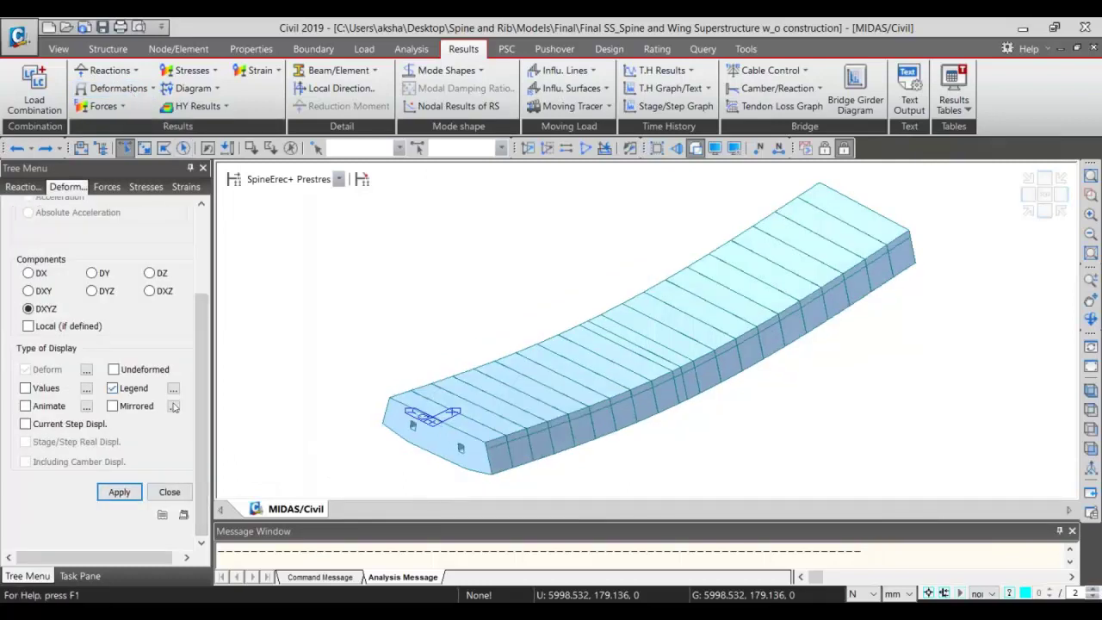
left_click(173, 389)
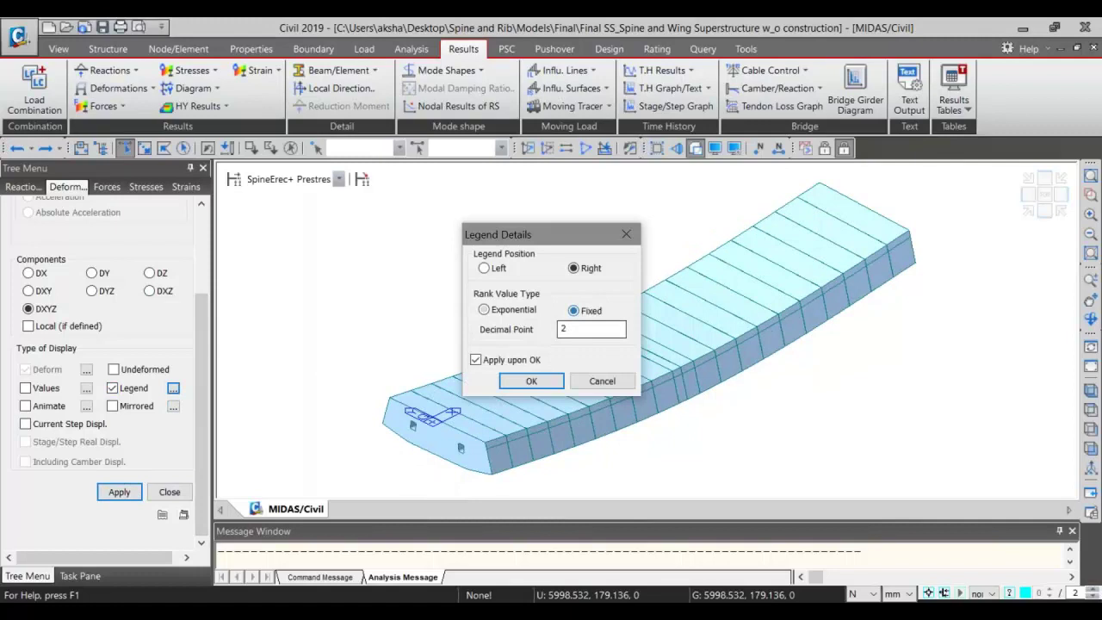
left_click(531, 380)
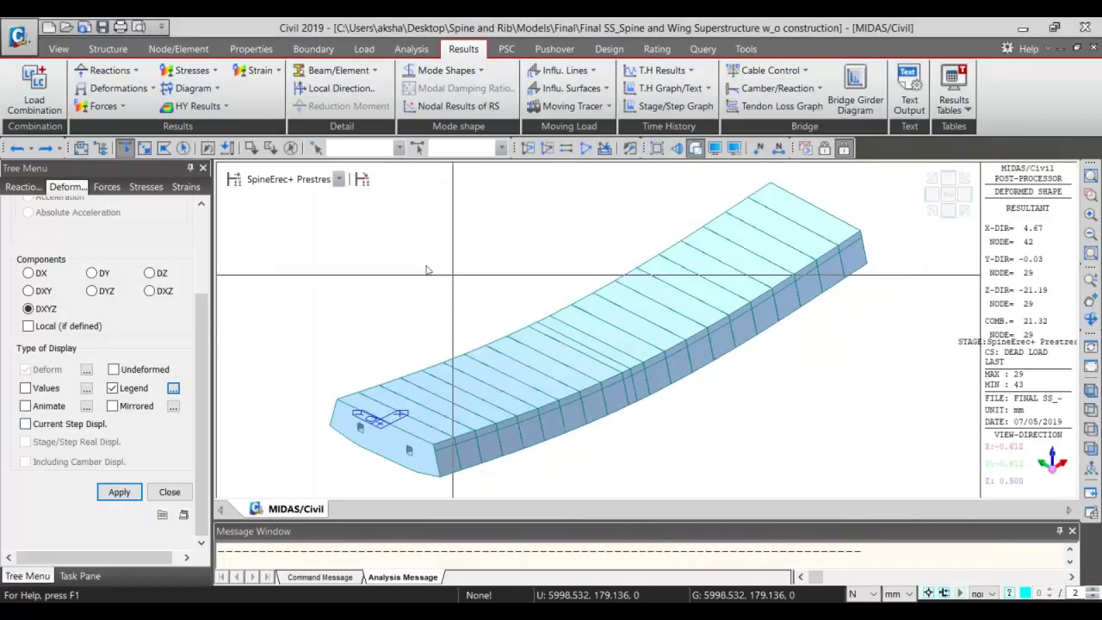
- View the dead load deformed shape at the Long term Loss, Wings Lifting and Activation of Wings stages
left_click(297, 179)
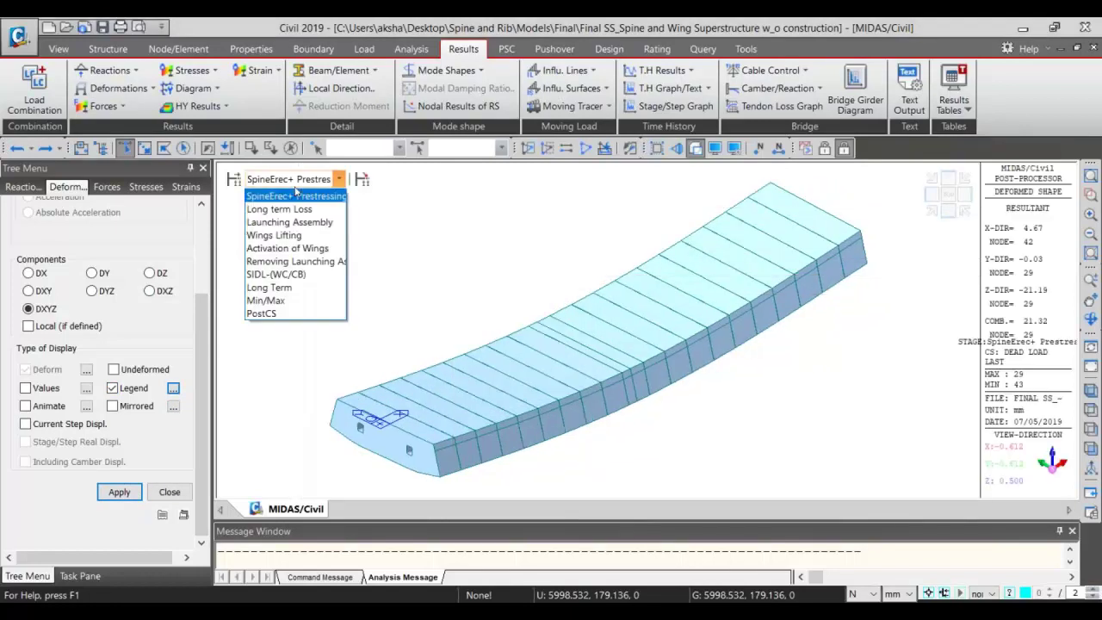
left_click(279, 209)
left_click(293, 179)
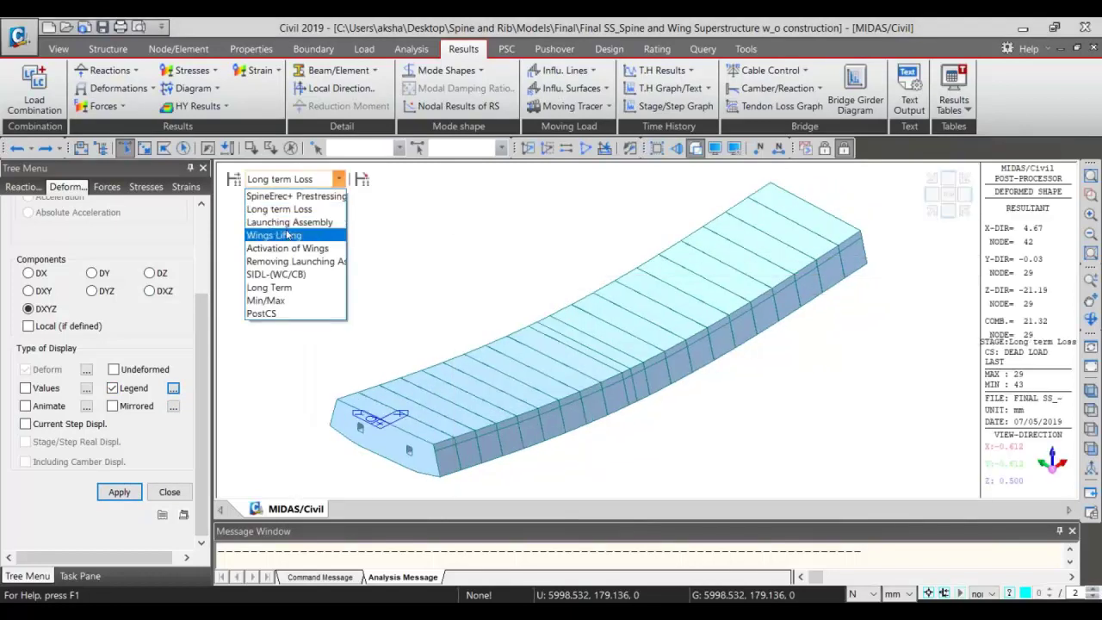
left_click(287, 234)
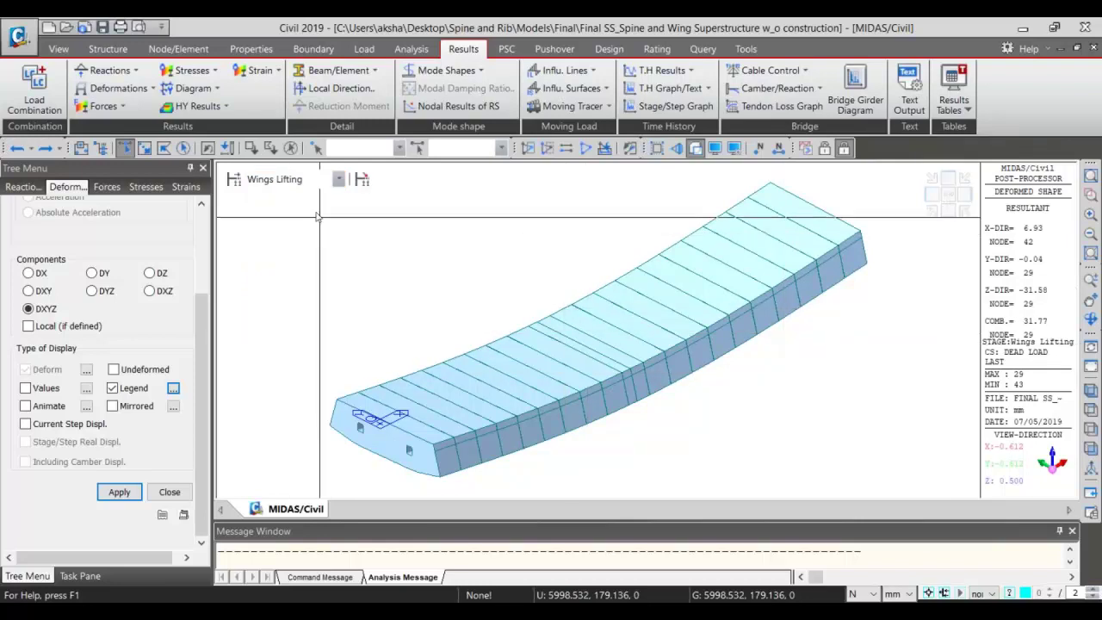
left_click(292, 179)
left_click(306, 248)
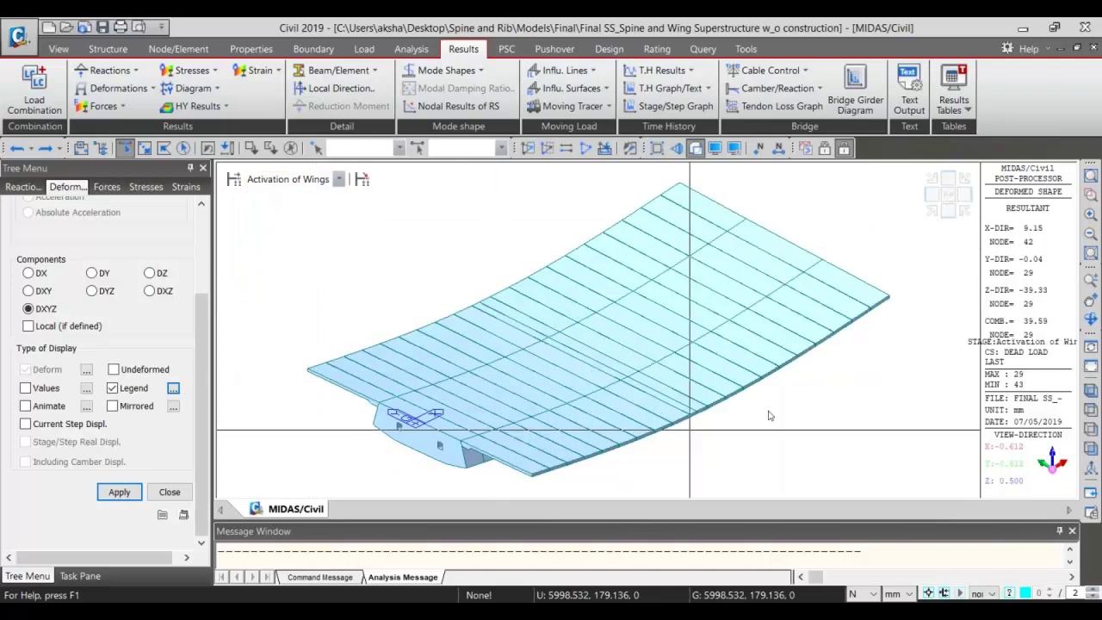
left_click(1090, 298)
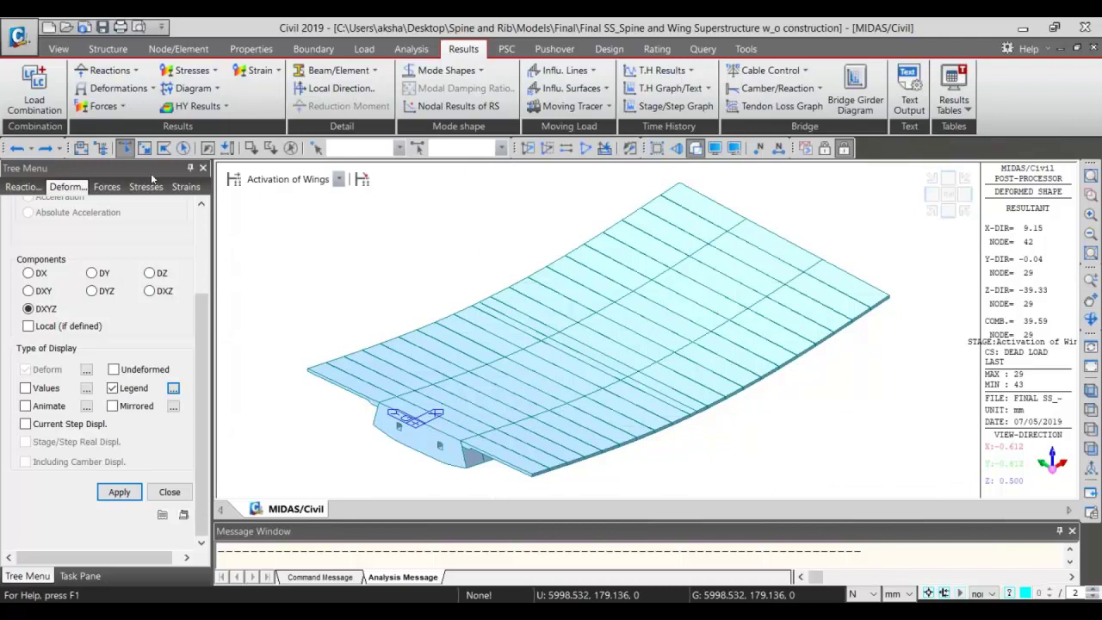
- Display the DXYZ displacement contour on the deformed shape with a legend for the Activation of Wings stage
left_click(119, 88)
left_click(125, 175)
scroll(198, 418, "down", 3)
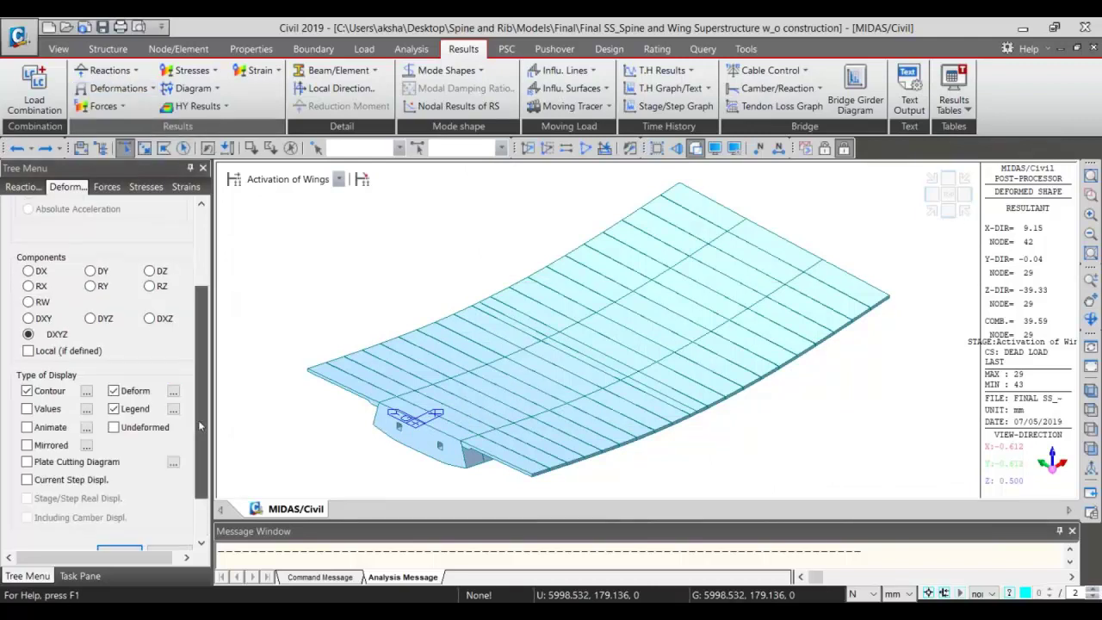
left_click(134, 494)
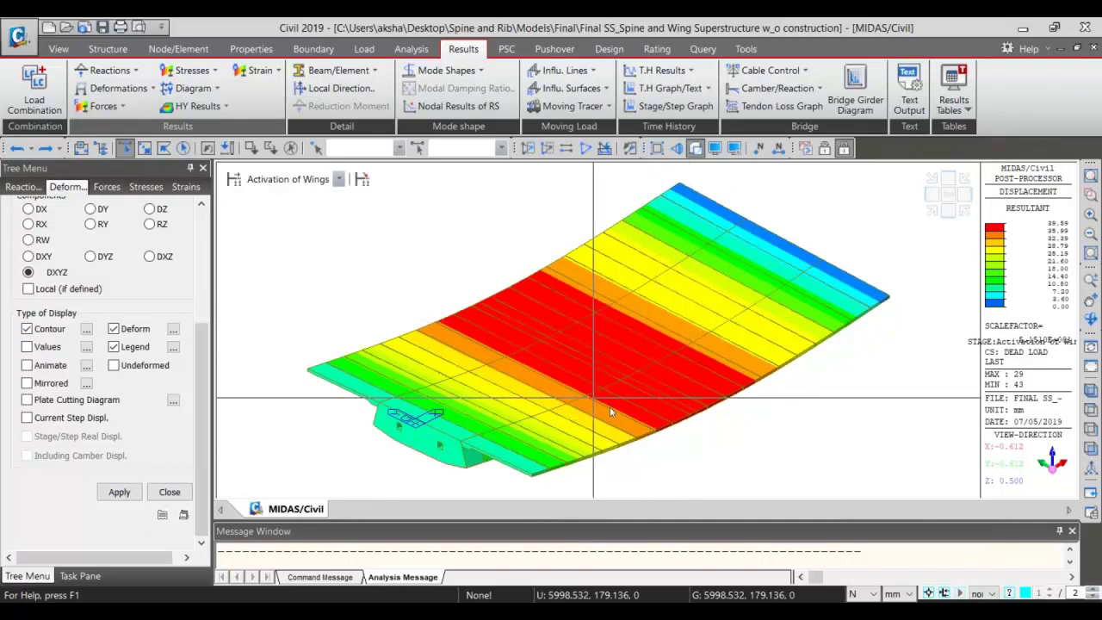
- Display the My beam diagram for CS: Dead Load at the last step with contour and legend, without the deformed shape
left_click(107, 106)
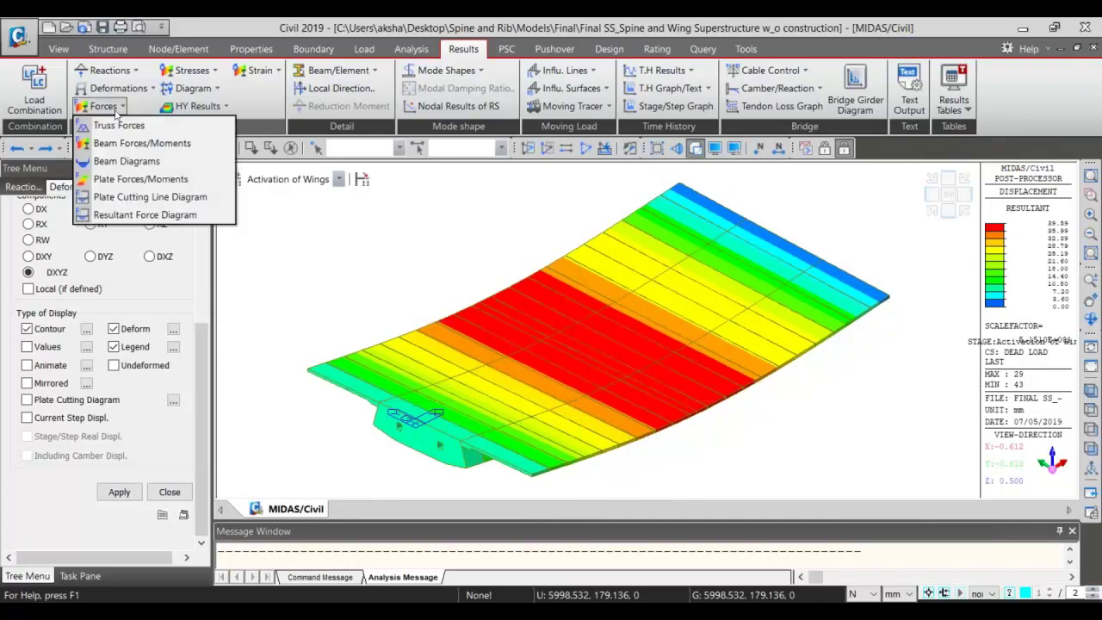
left_click(112, 158)
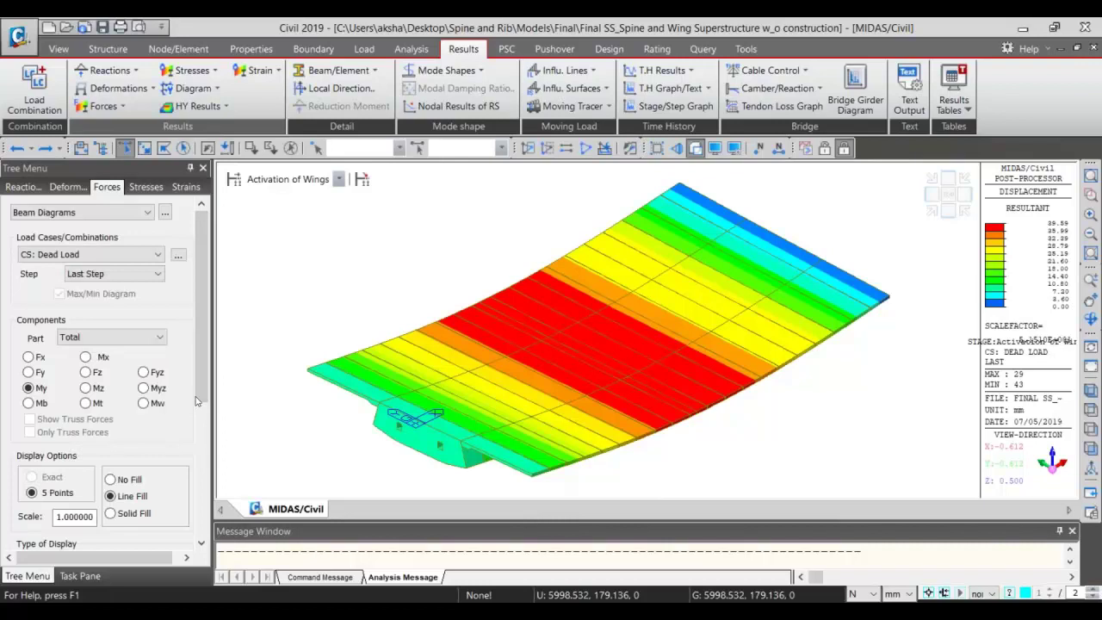
left_click_drag(192, 398, 195, 462)
scroll(195, 465, "down", 2)
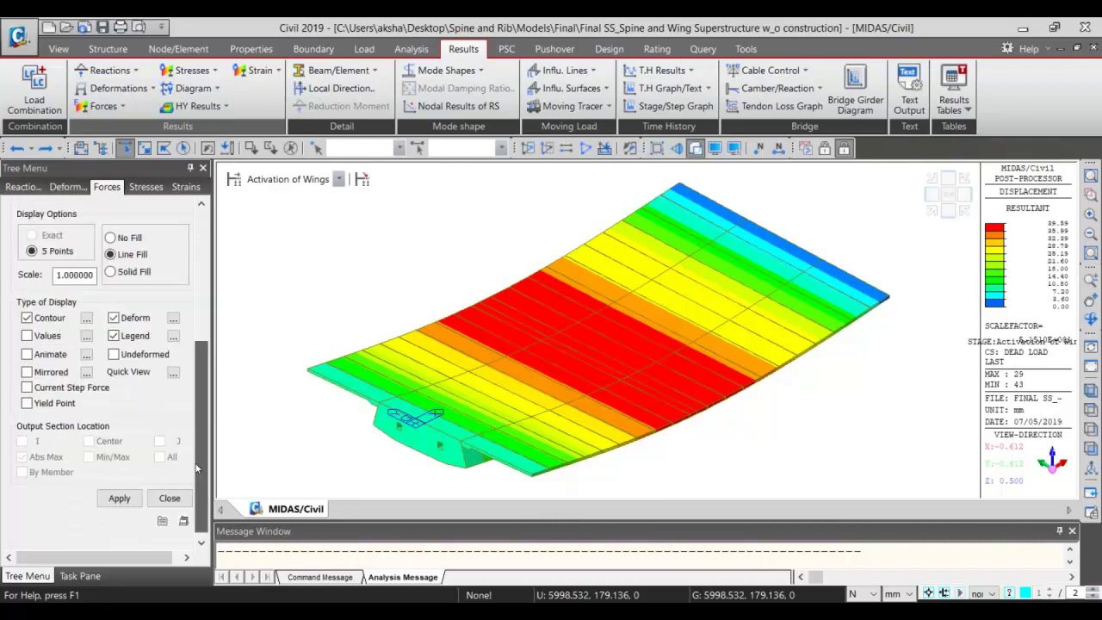
scroll(196, 467, "down", 1)
left_click(119, 492)
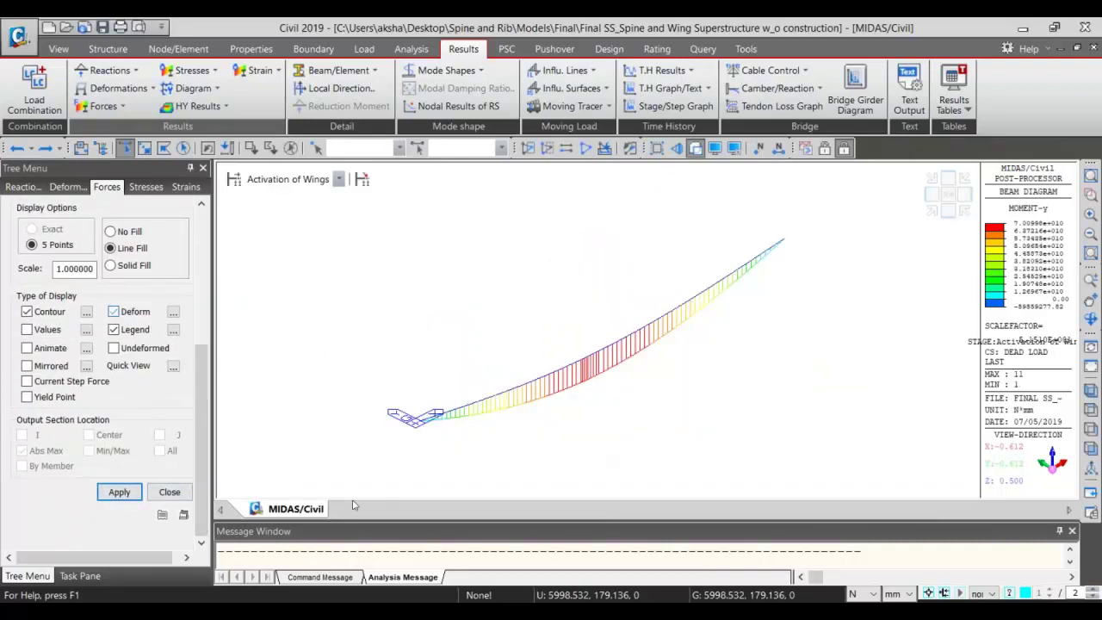
left_click(113, 311)
left_click(119, 491)
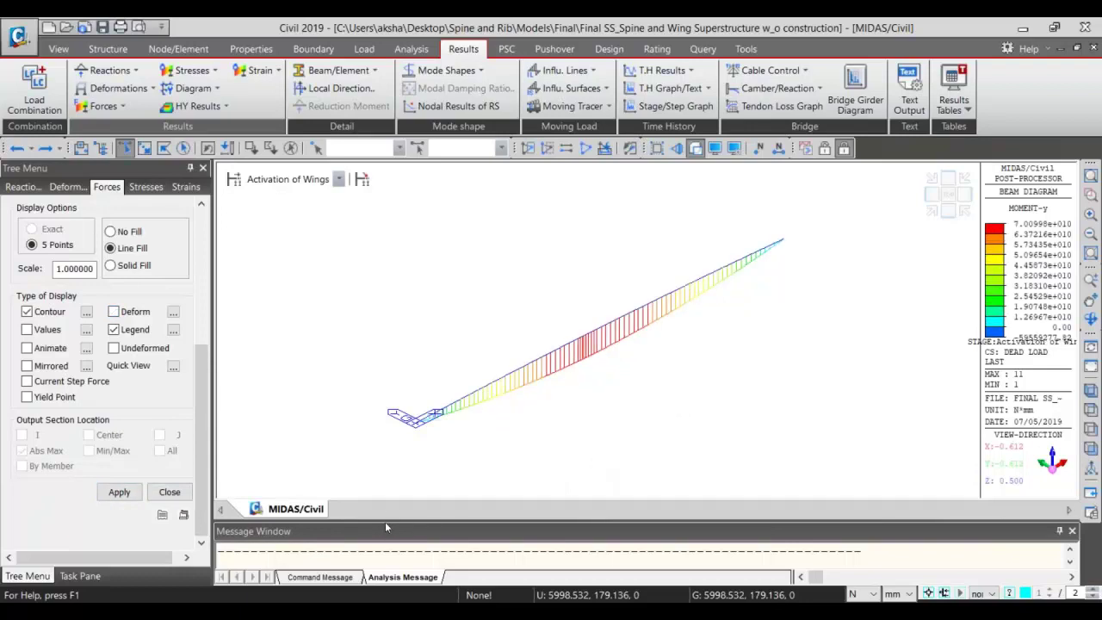
- Enlarge the model view and show the My beam diagram for the SpineErec+ Prestressing stage, fitted to the window
left_click(385, 522)
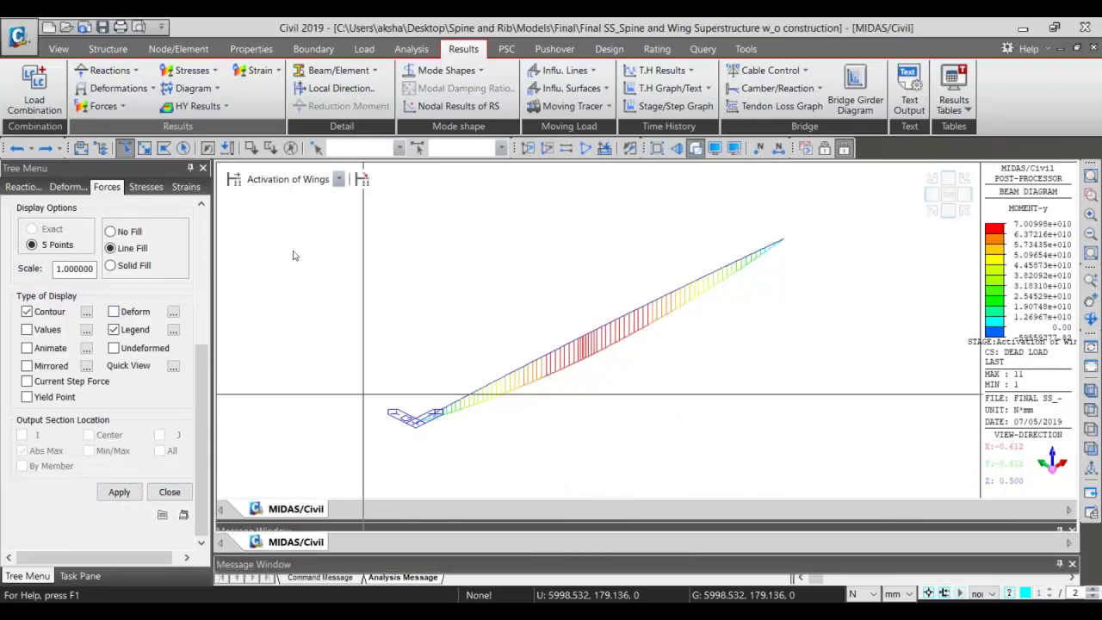
left_click(296, 179)
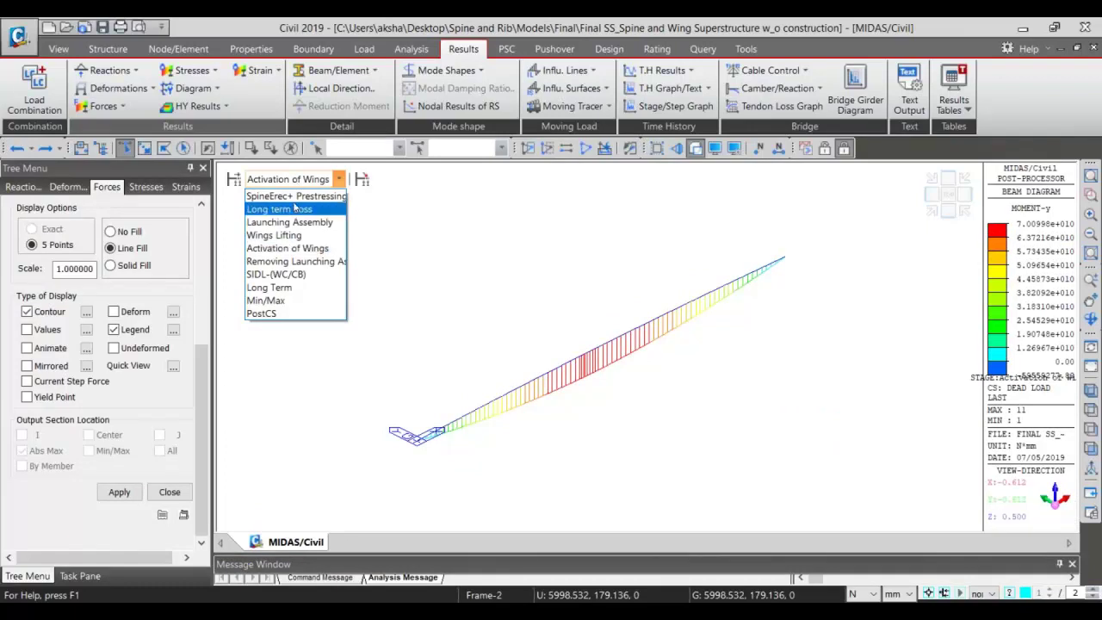
left_click(293, 197)
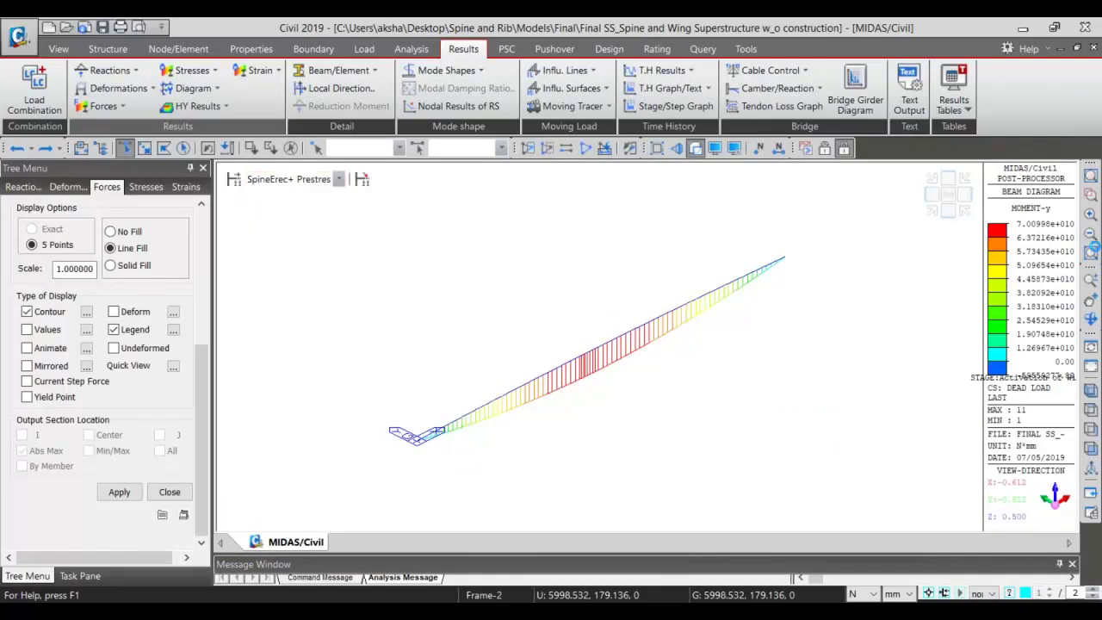
left_click(1091, 251)
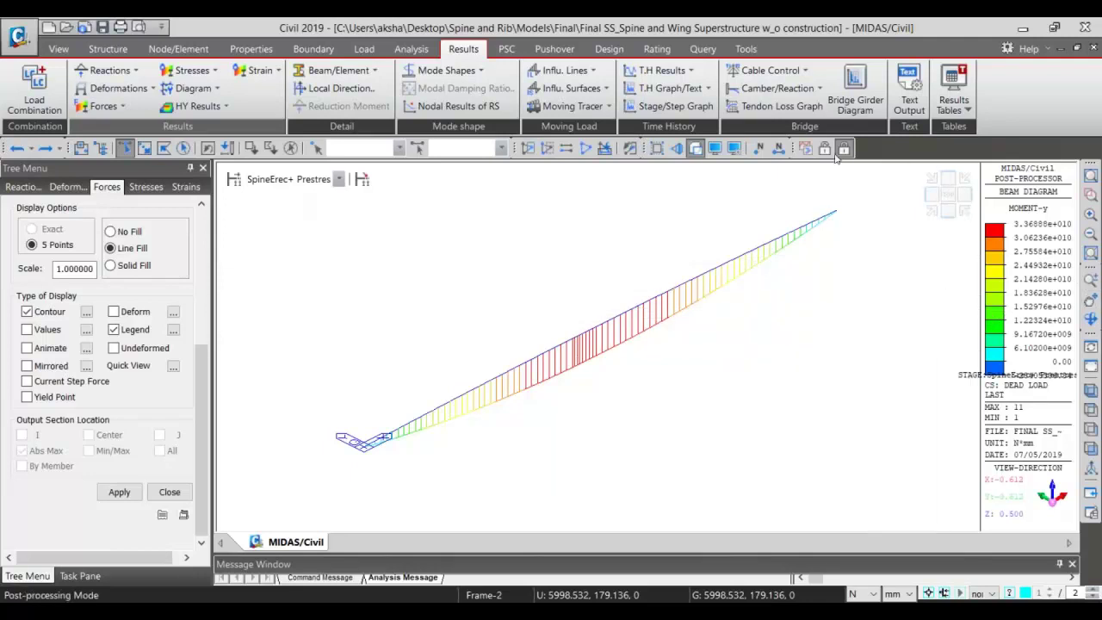
- Leave the construction-stage beam diagram by switching to preprocessing mode, and return to post-processing at the PostCS stage
left_click(825, 149)
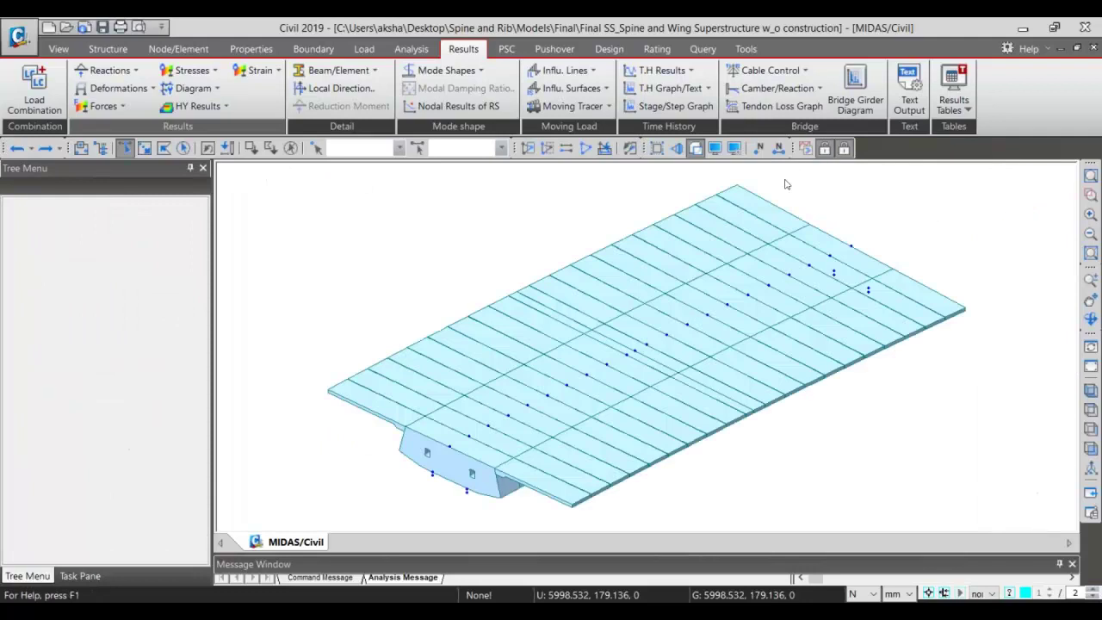
left_click(205, 76)
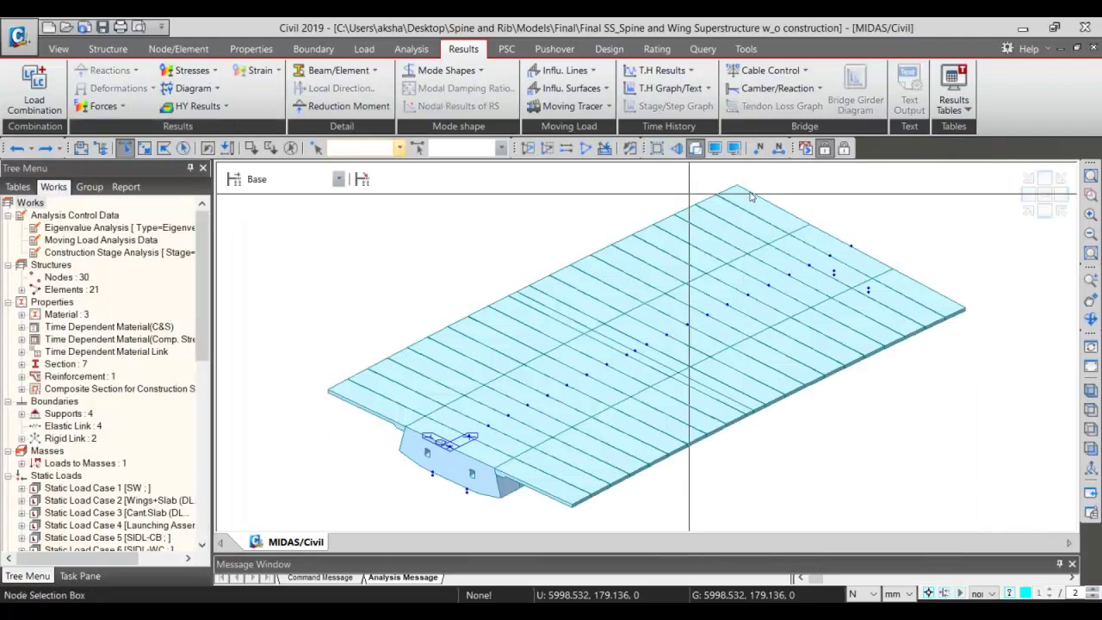
left_click(206, 72)
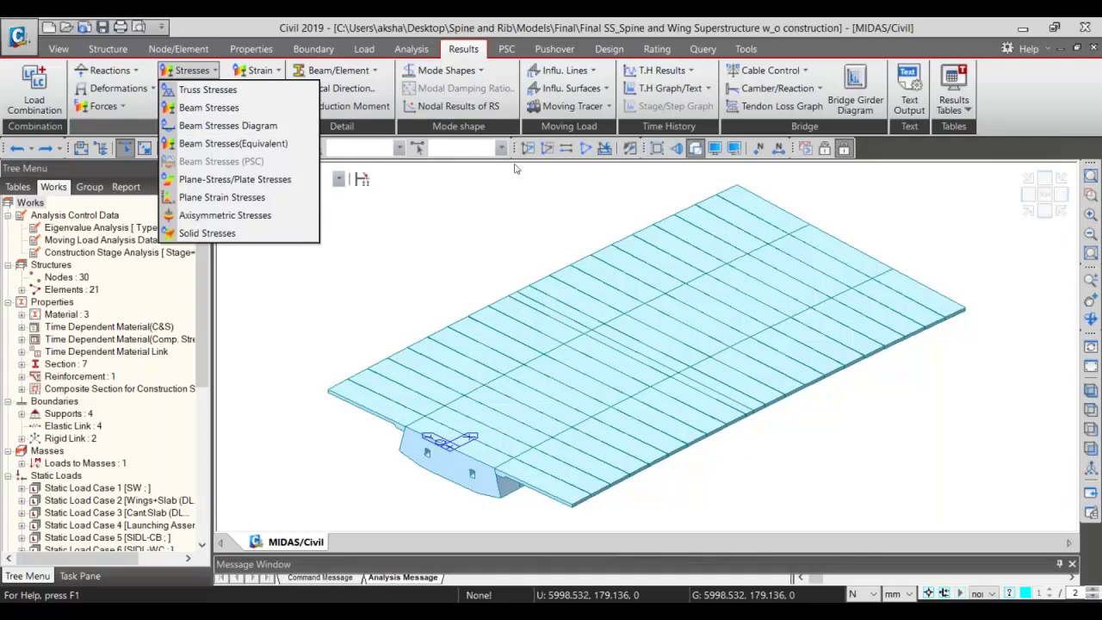
left_click(473, 298)
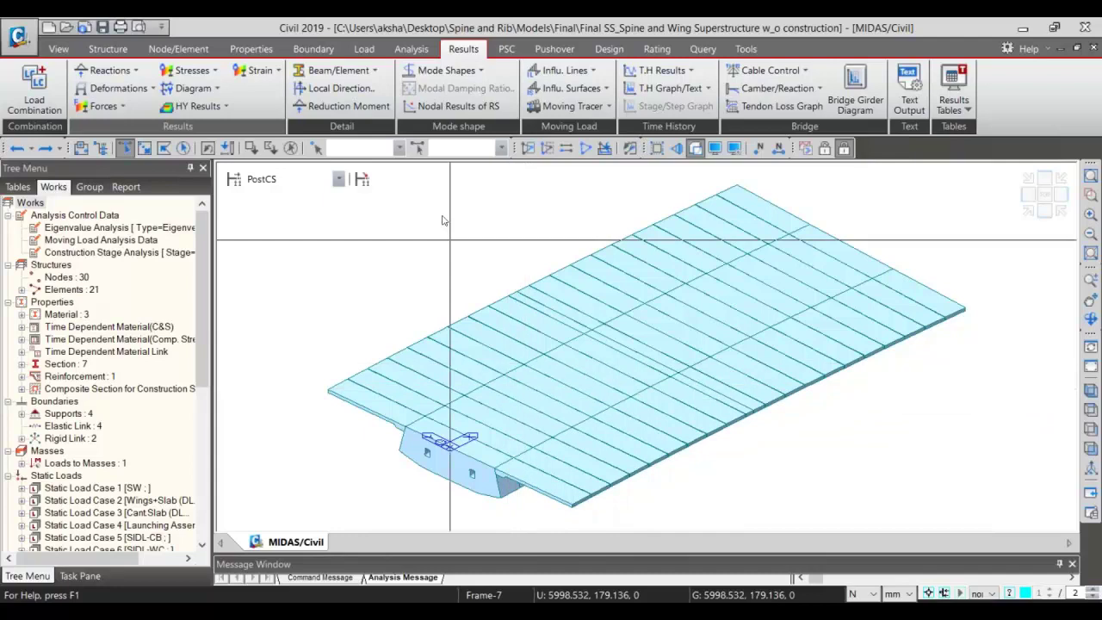
left_click(105, 107)
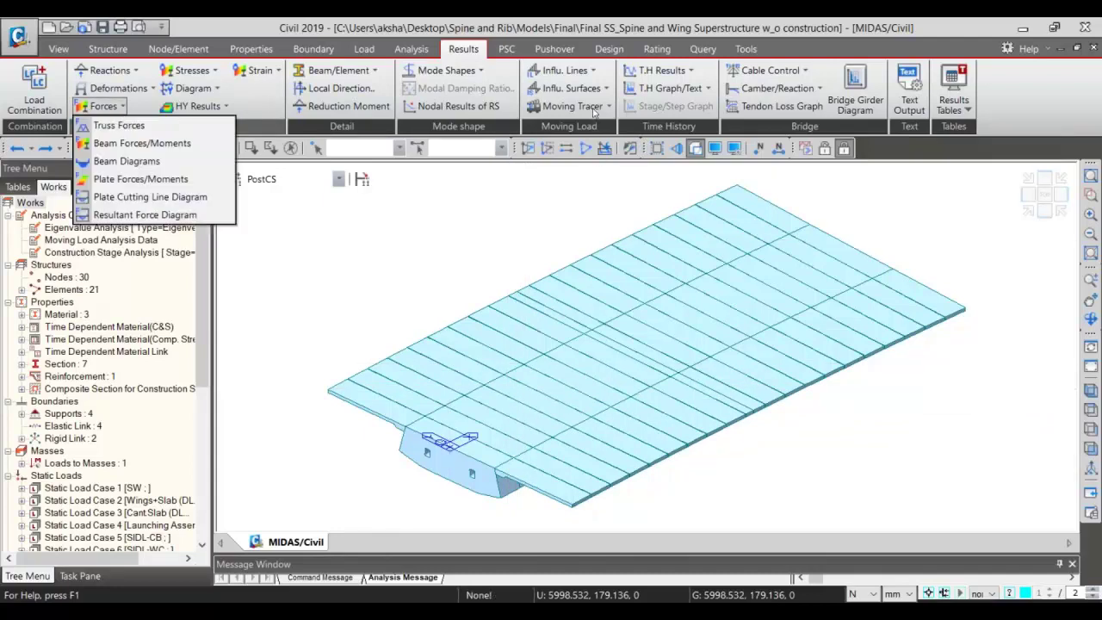
- Run the moving load tracer for the FZ reaction at key node 1 under MVmax: L-70R(1)+ClassA(1)-NKB
left_click(593, 110)
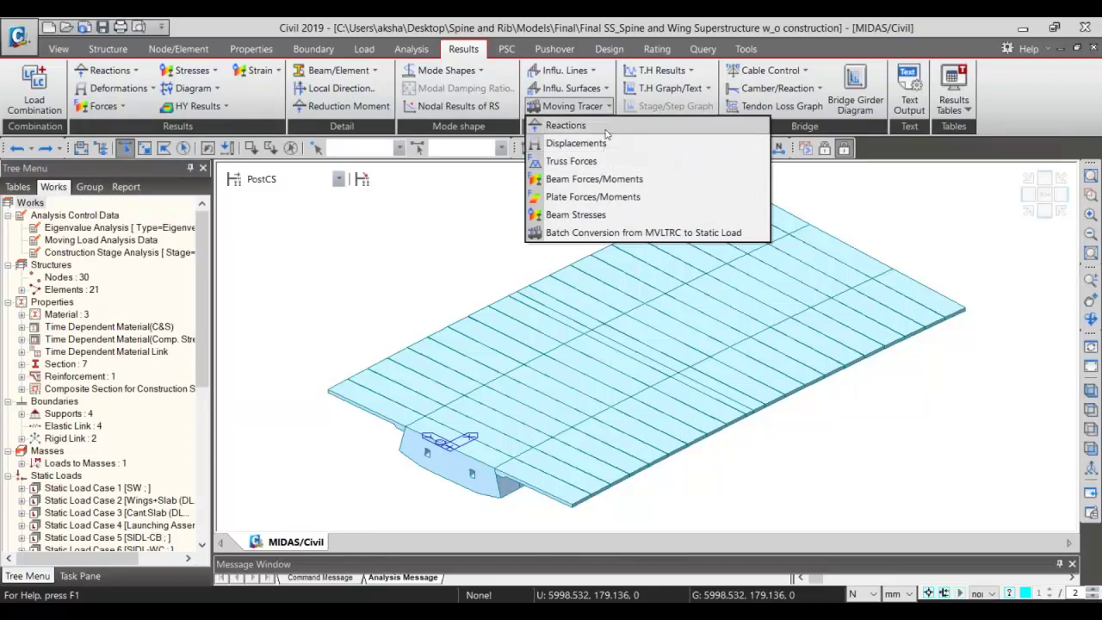
left_click(606, 131)
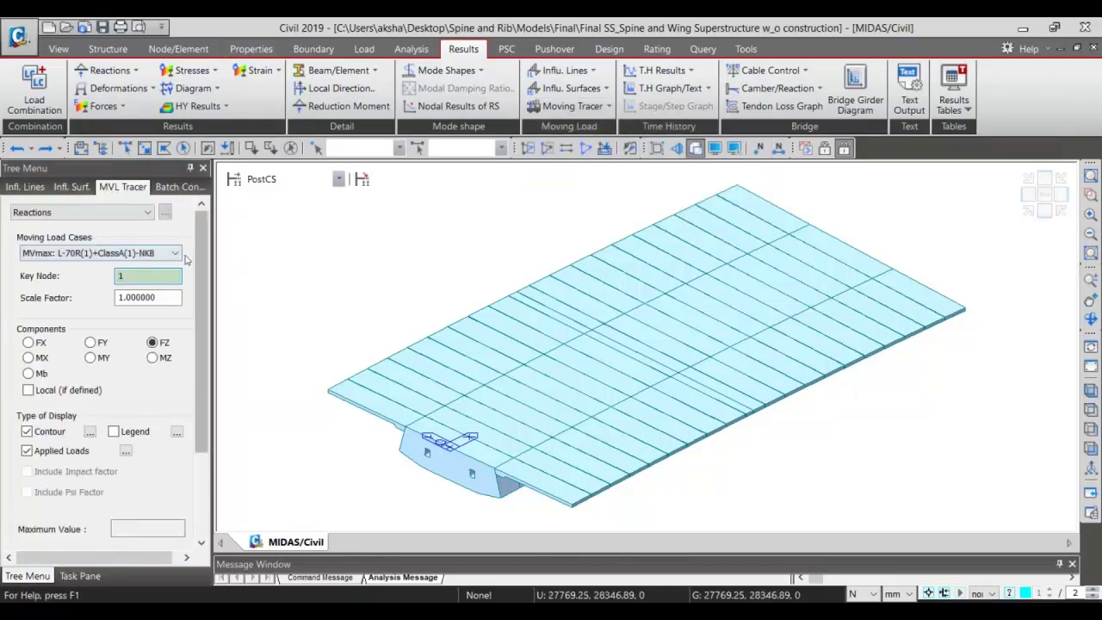
left_click(175, 252)
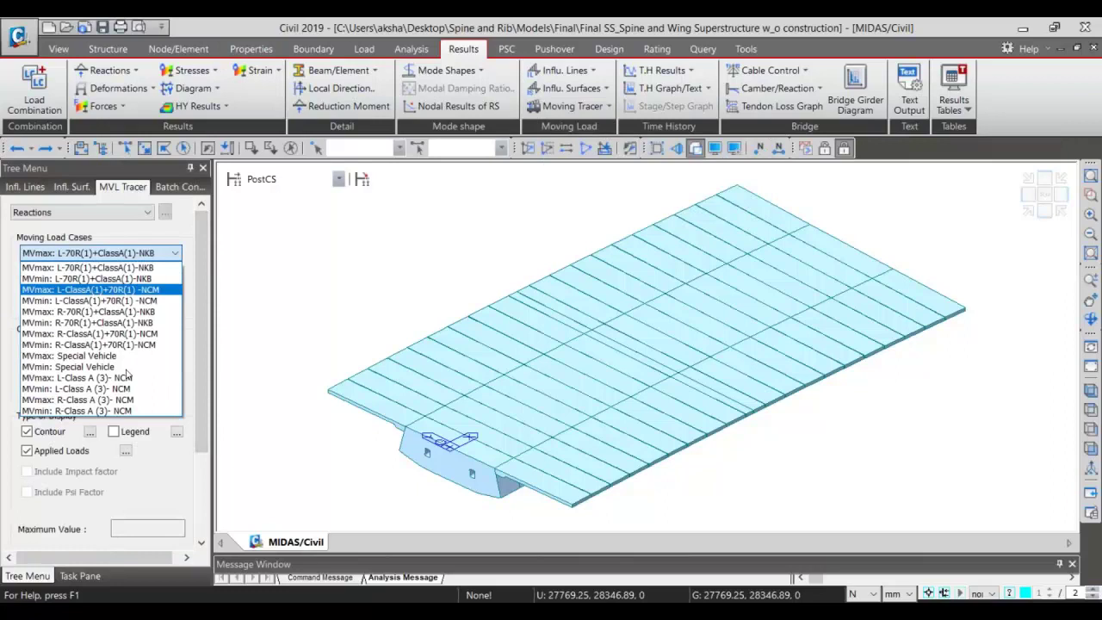
left_click(176, 253)
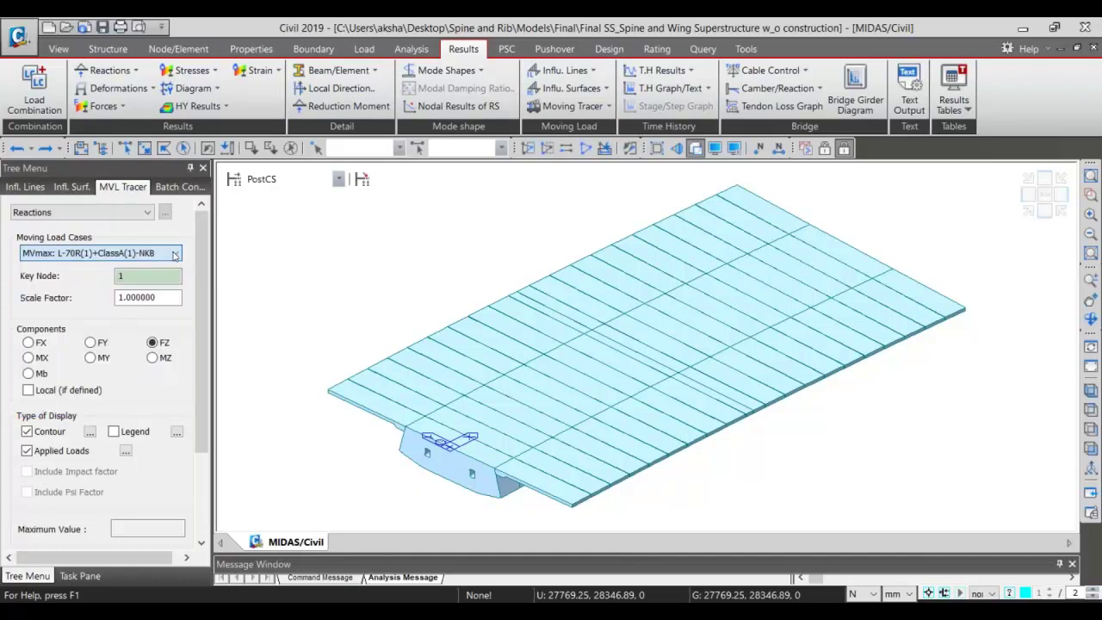
left_click(497, 517)
scroll(163, 507, "down", 3)
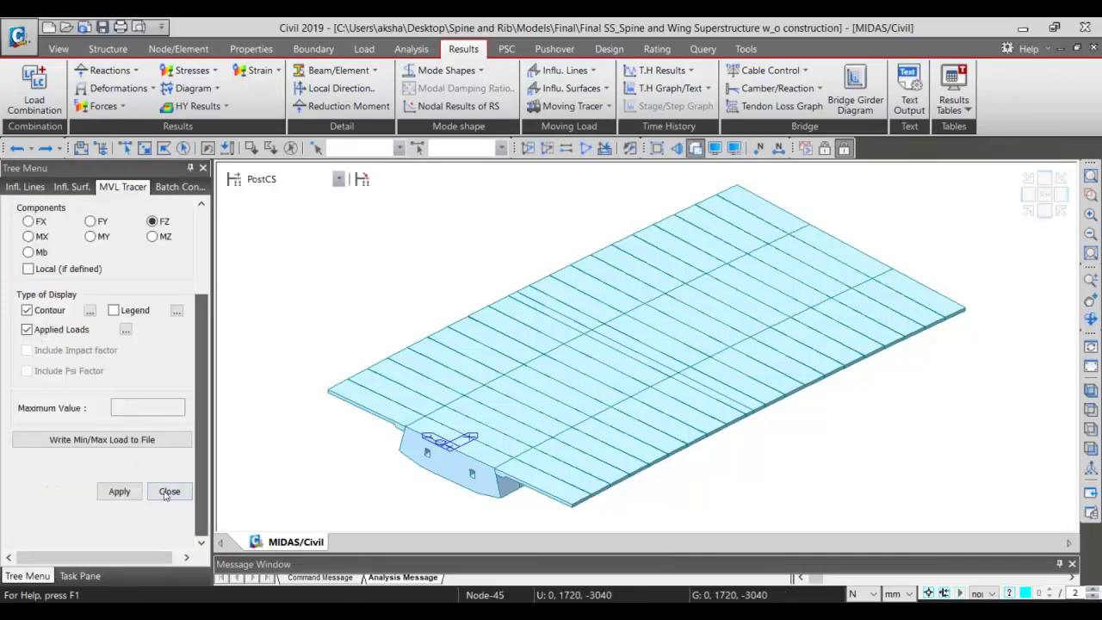
left_click(119, 491)
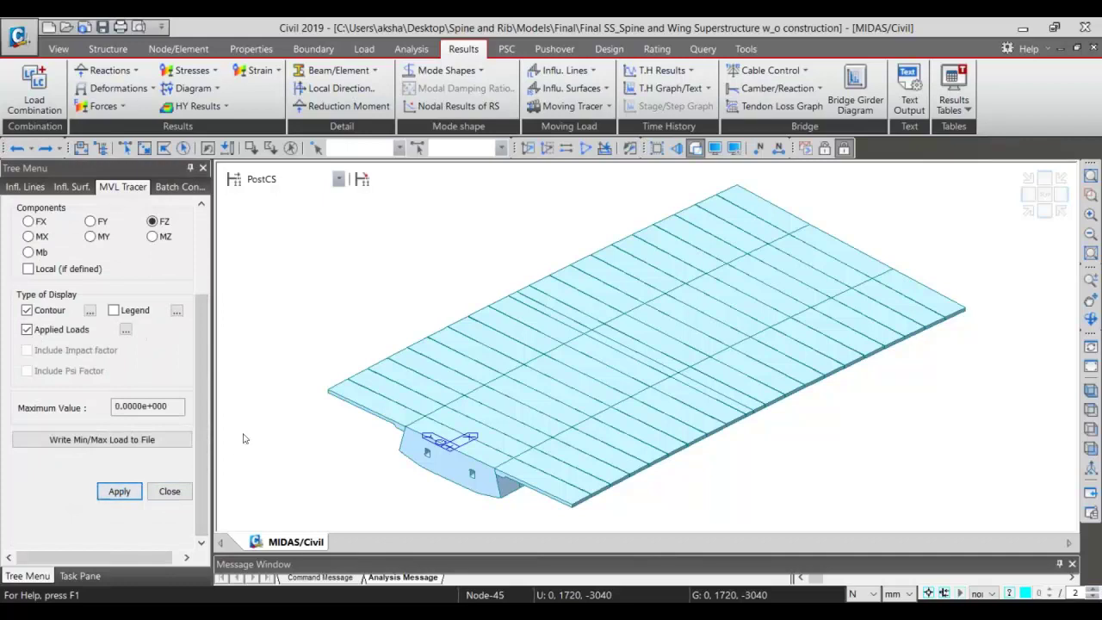
- Pick node 43 beneath the spine's near end as key node, turn on node display, and apply the FZ reaction trace
scroll(459, 487, "up", 1)
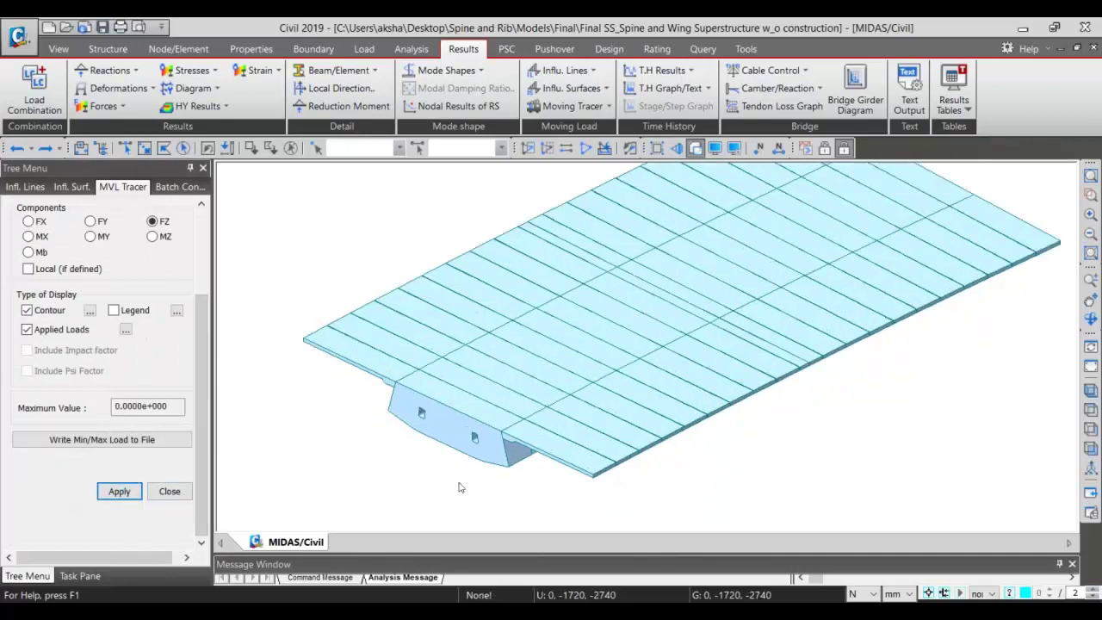
left_click(465, 456)
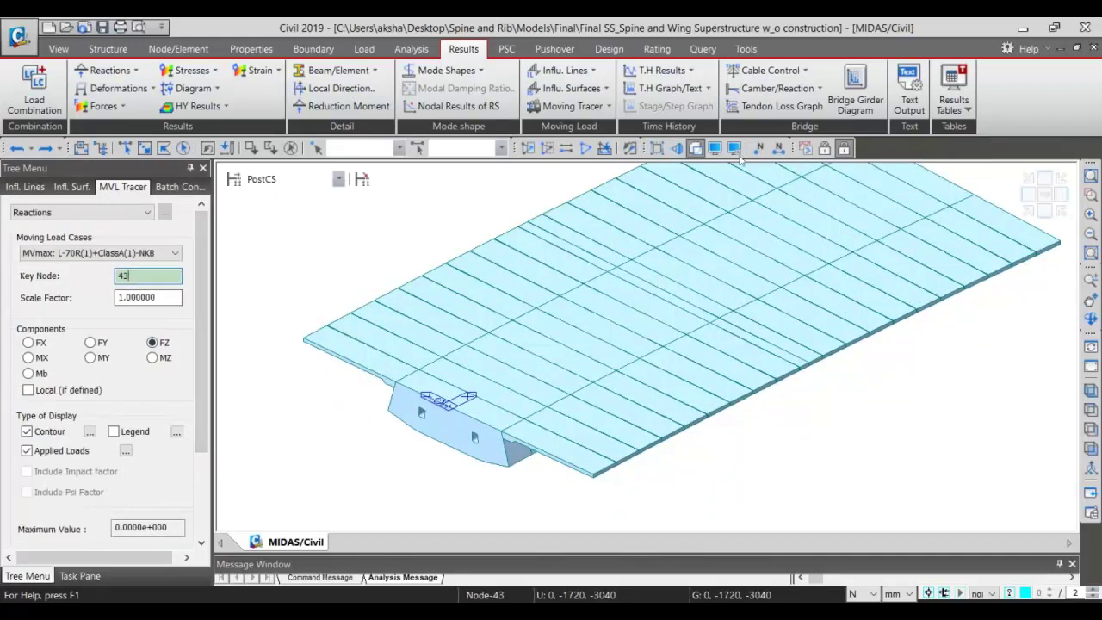
left_click(696, 149)
left_click(695, 149)
left_click(714, 148)
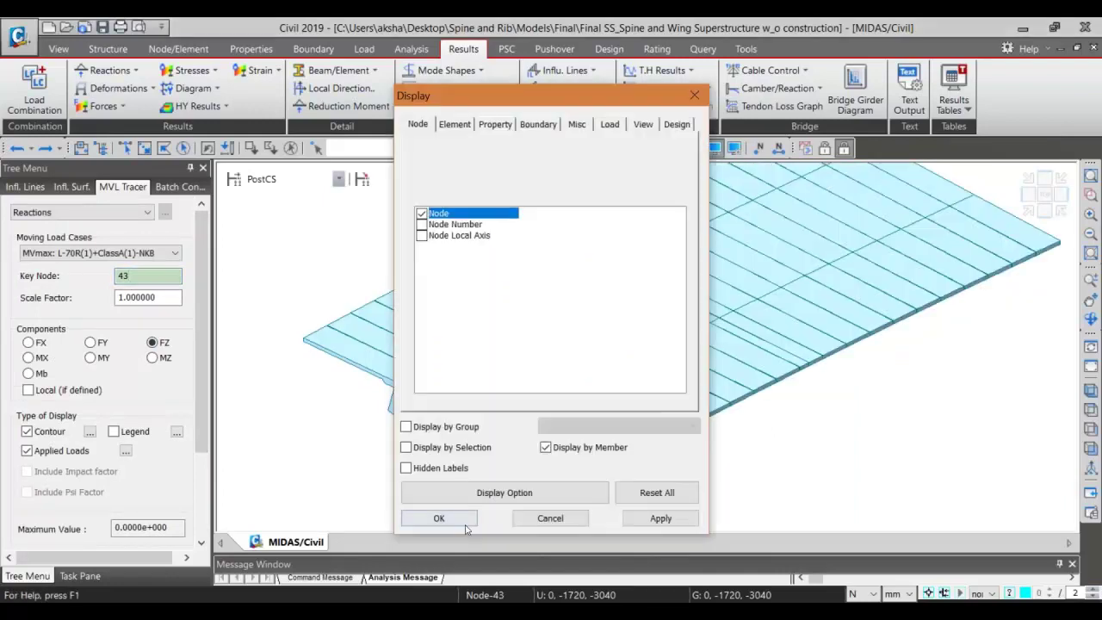
left_click(465, 524)
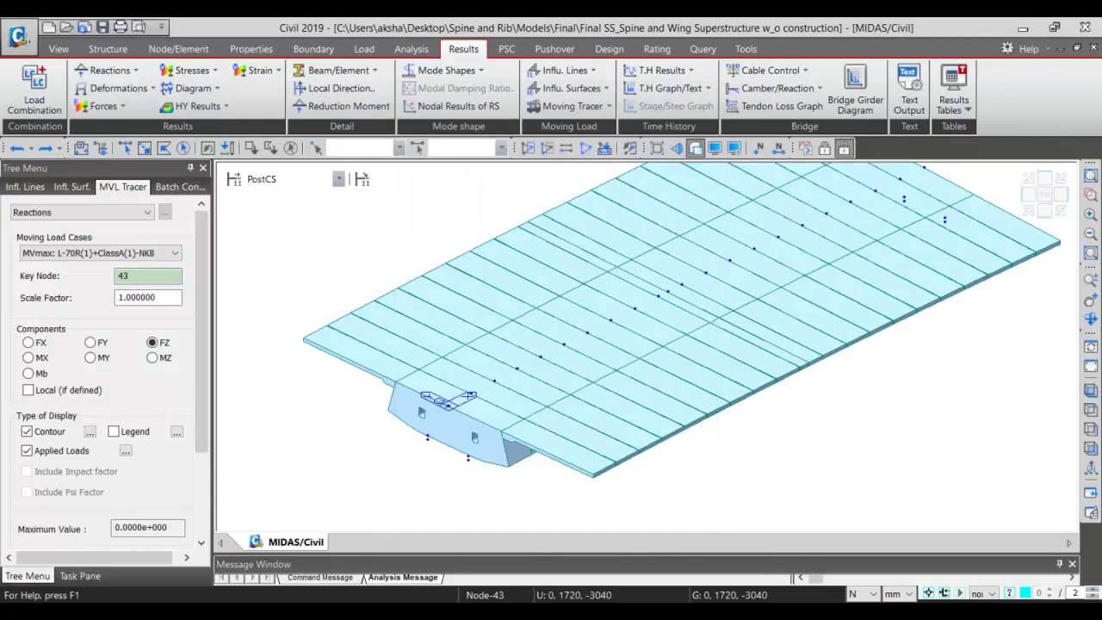
scroll(195, 445, "down", 3)
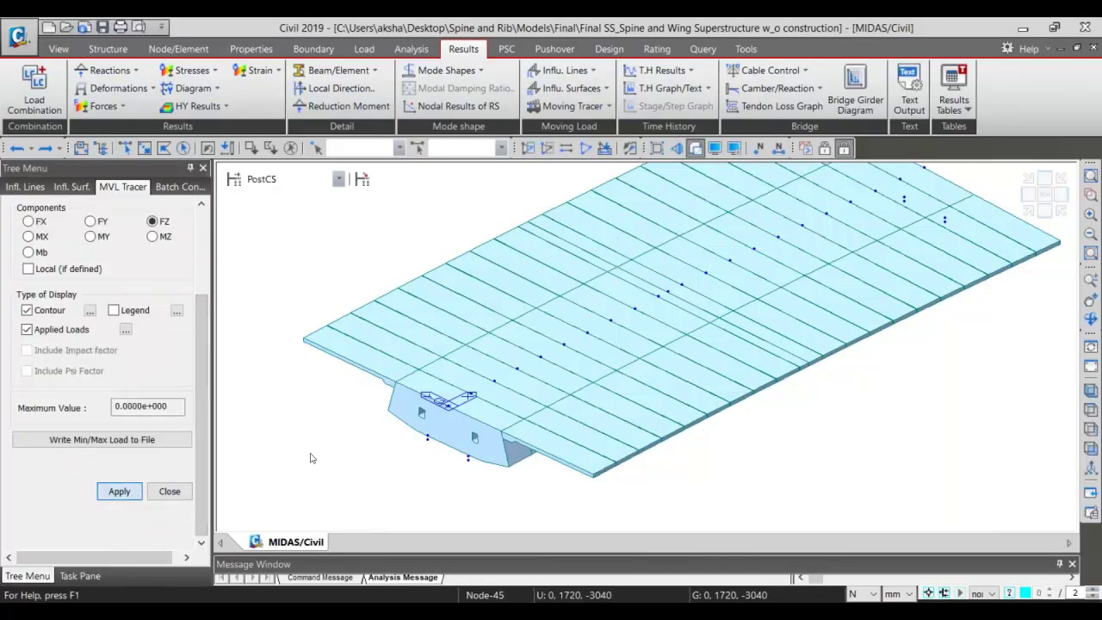
left_click(112, 498)
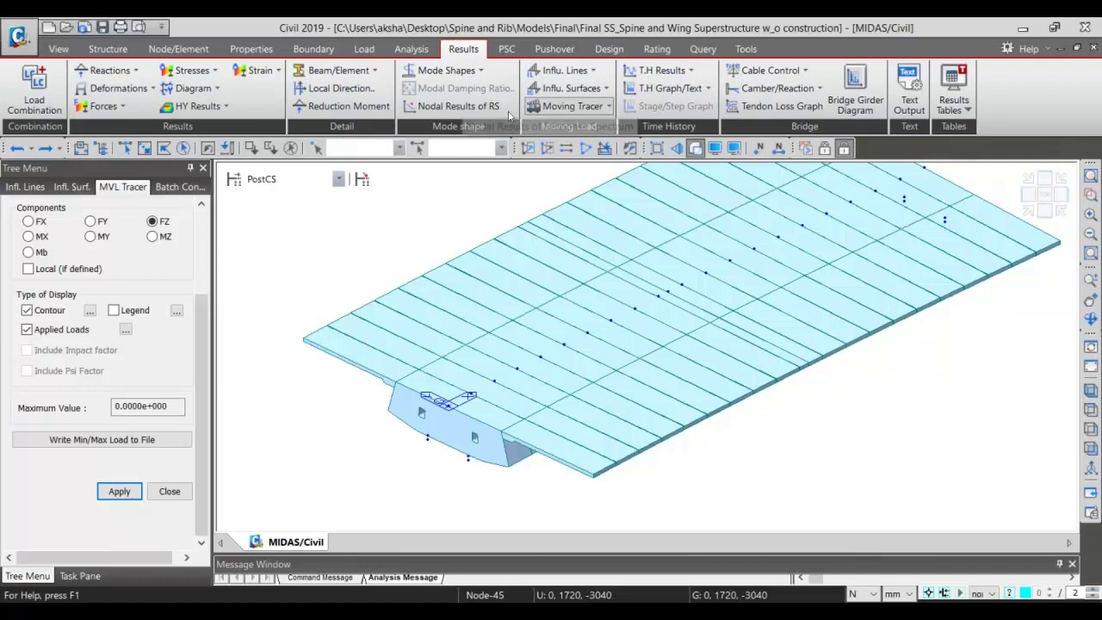
- Trace the beam moment My at part i of key element 7 under MVmax: L-70R(1)+ClassA(1)-NKB with applied loads shown
left_click(344, 106)
left_click(573, 106)
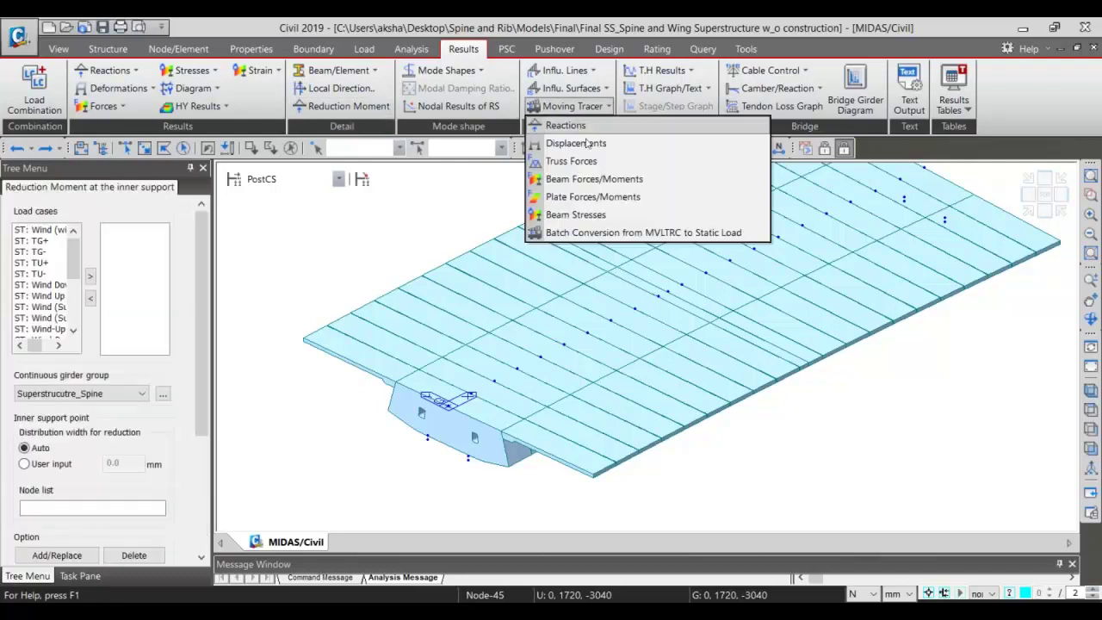
left_click(600, 179)
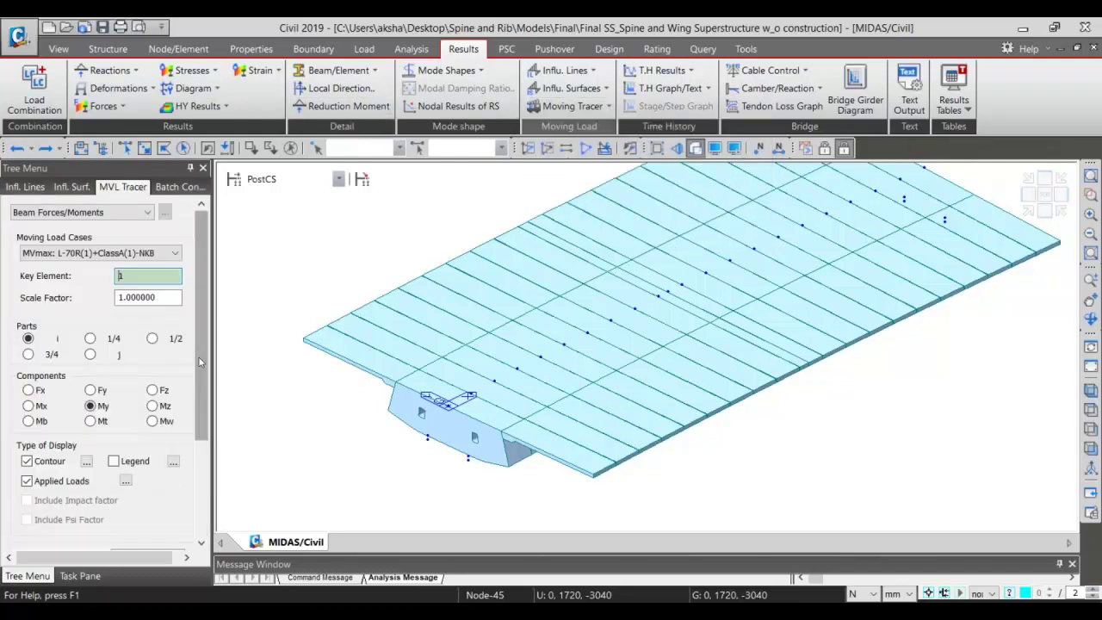
scroll(155, 344, "down", 2)
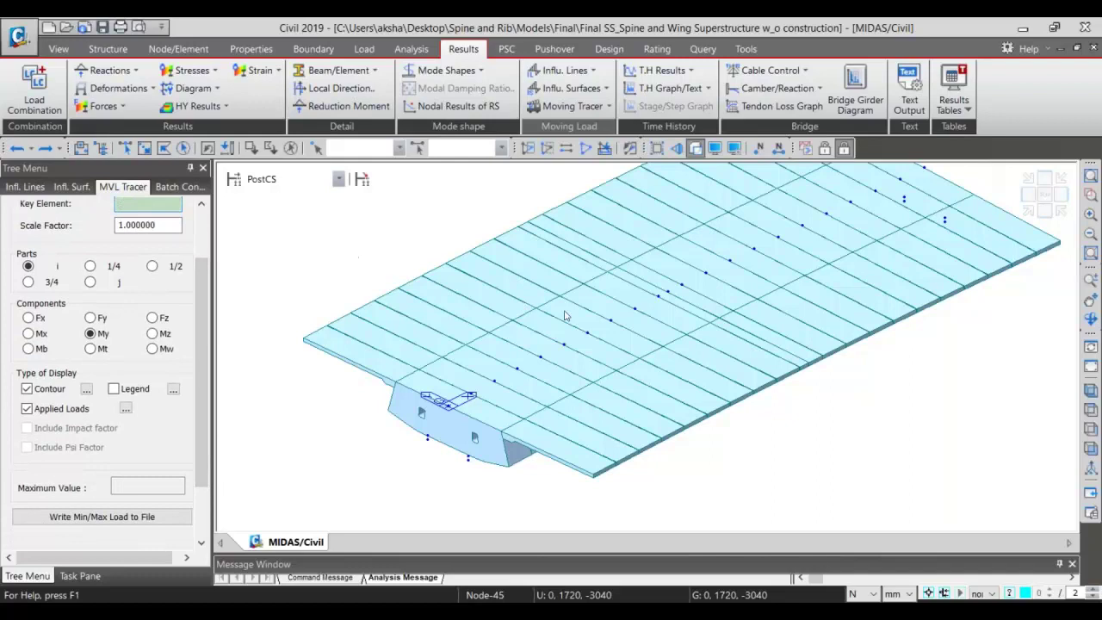
left_click(586, 325)
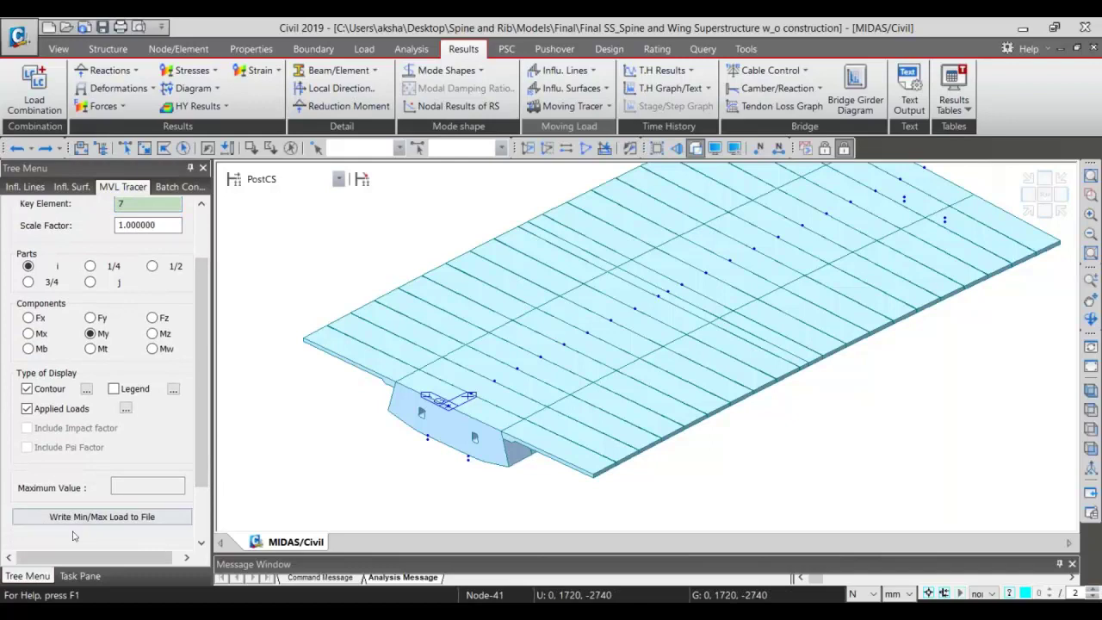
scroll(147, 487, "down", 2)
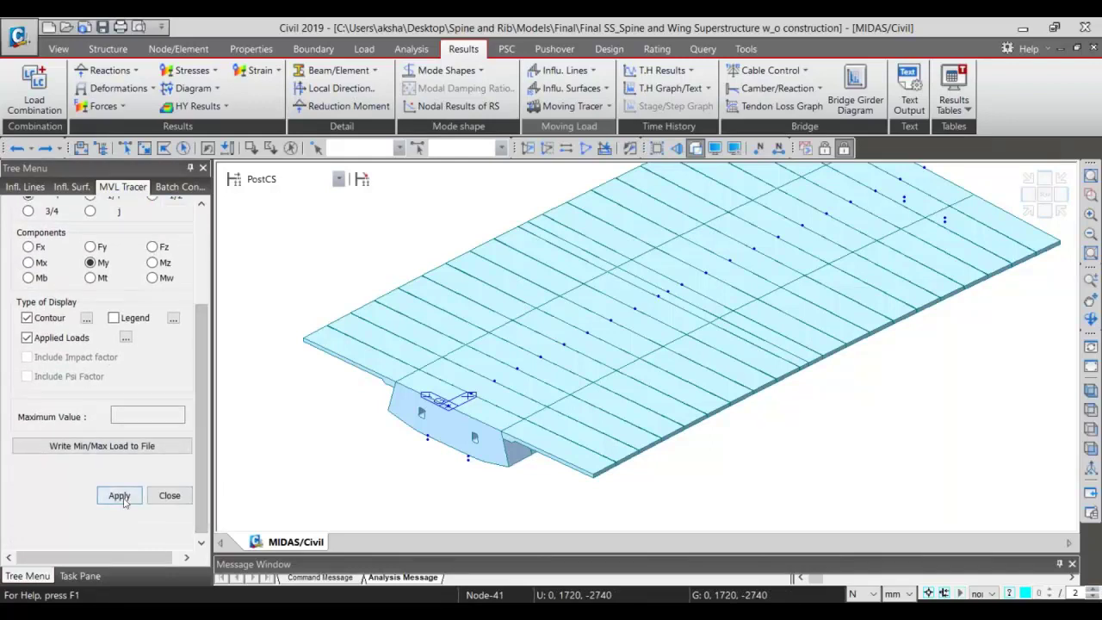
left_click(119, 495)
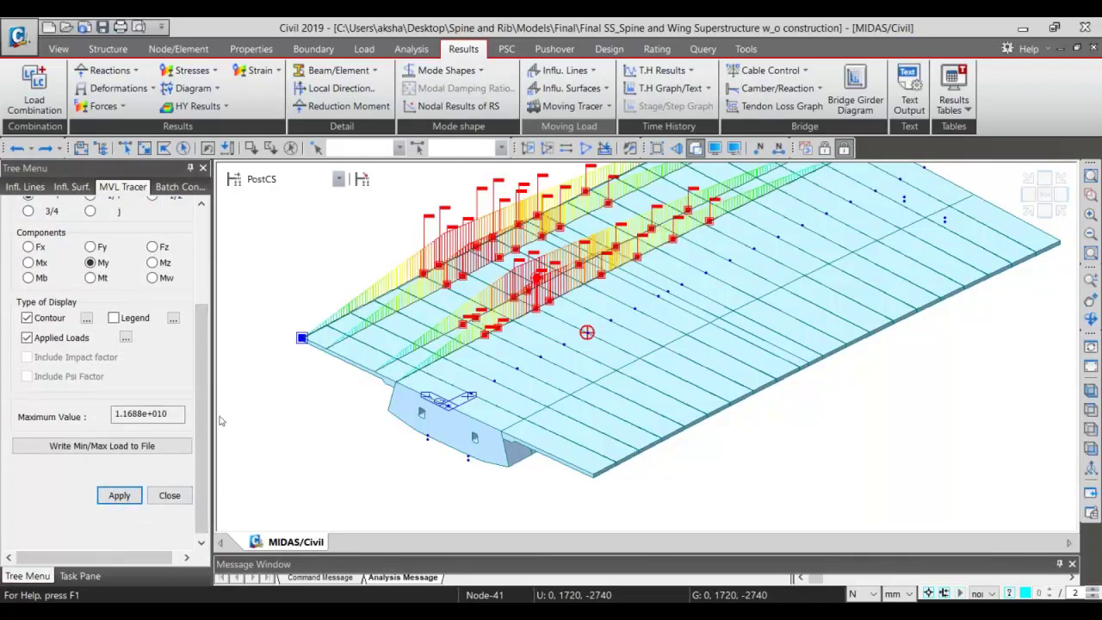
scroll(185, 404, "up", 3)
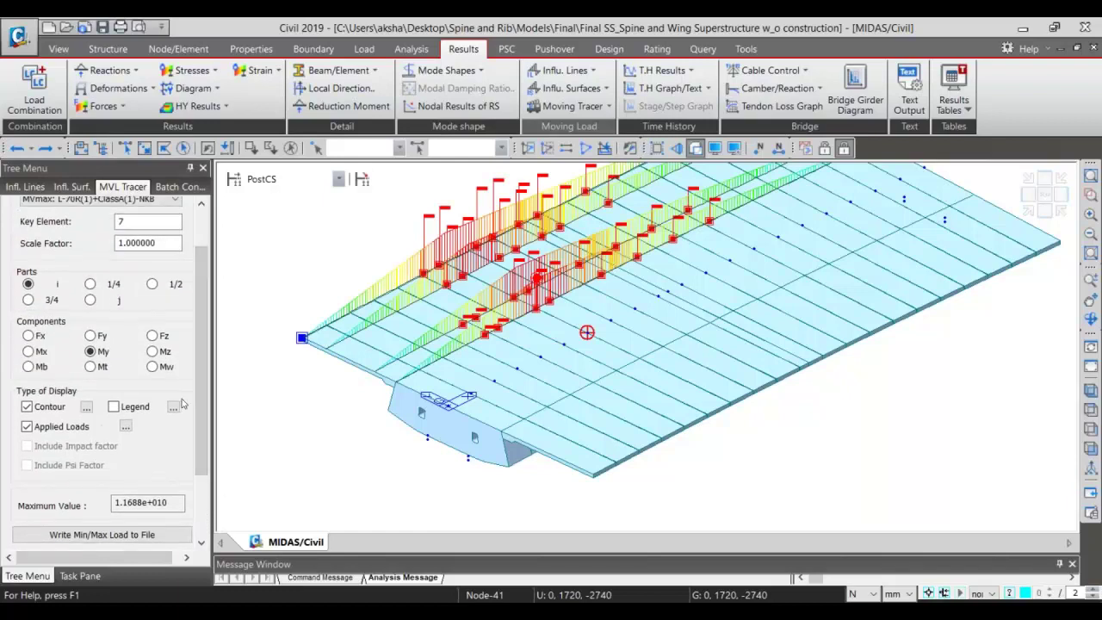
- Review the tracer settings for the My moment at key element 7 and close the moving load tracer
scroll(155, 405, "up", 2)
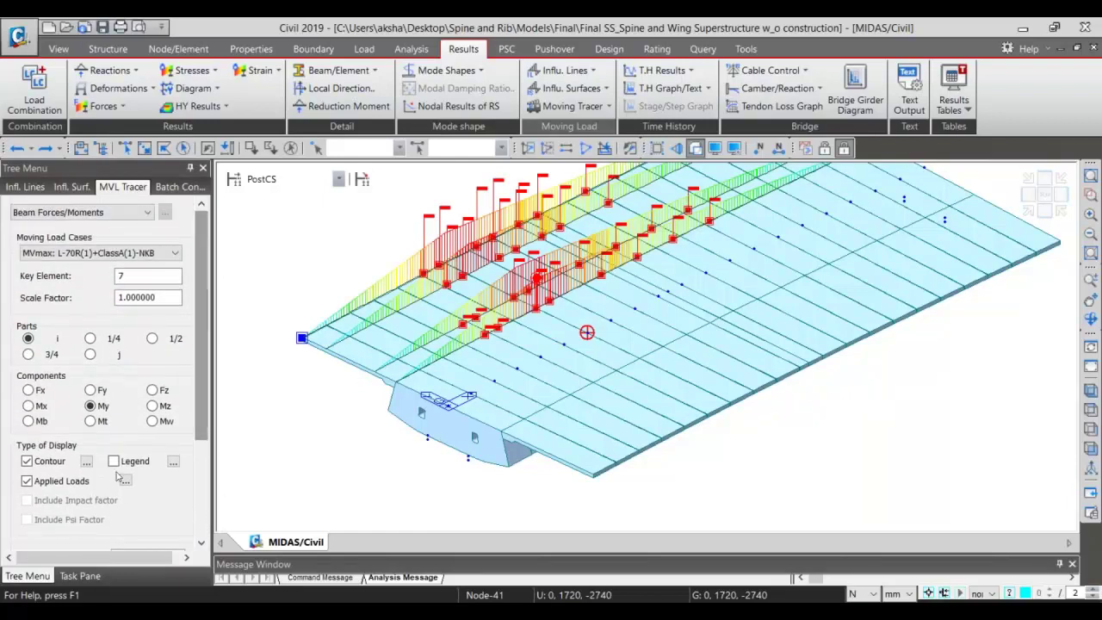
scroll(112, 465, "down", 5)
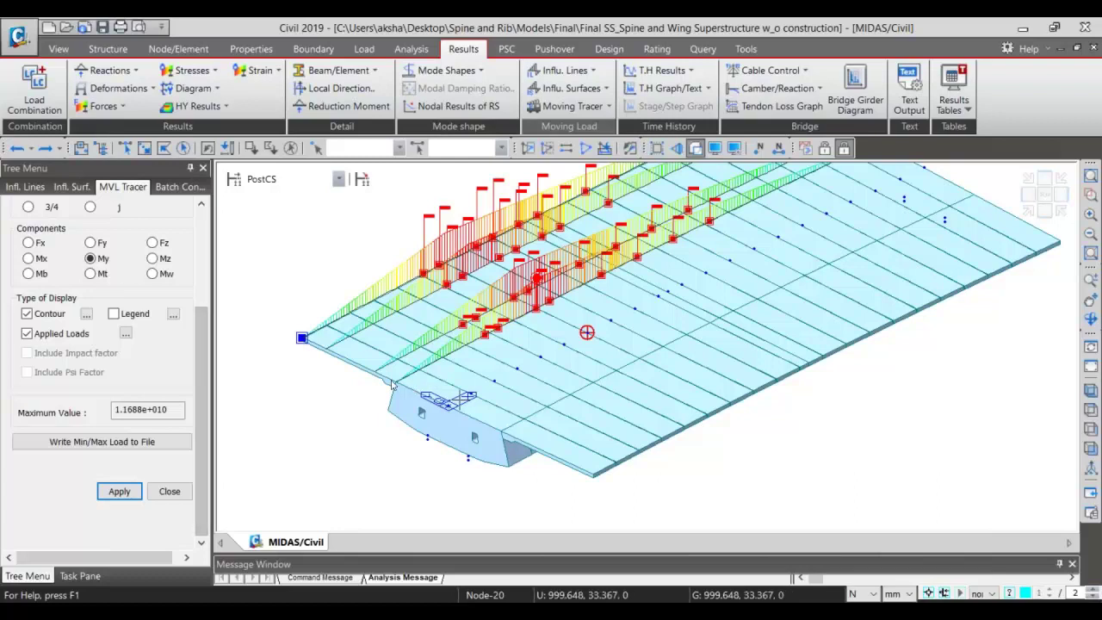
left_click(169, 491)
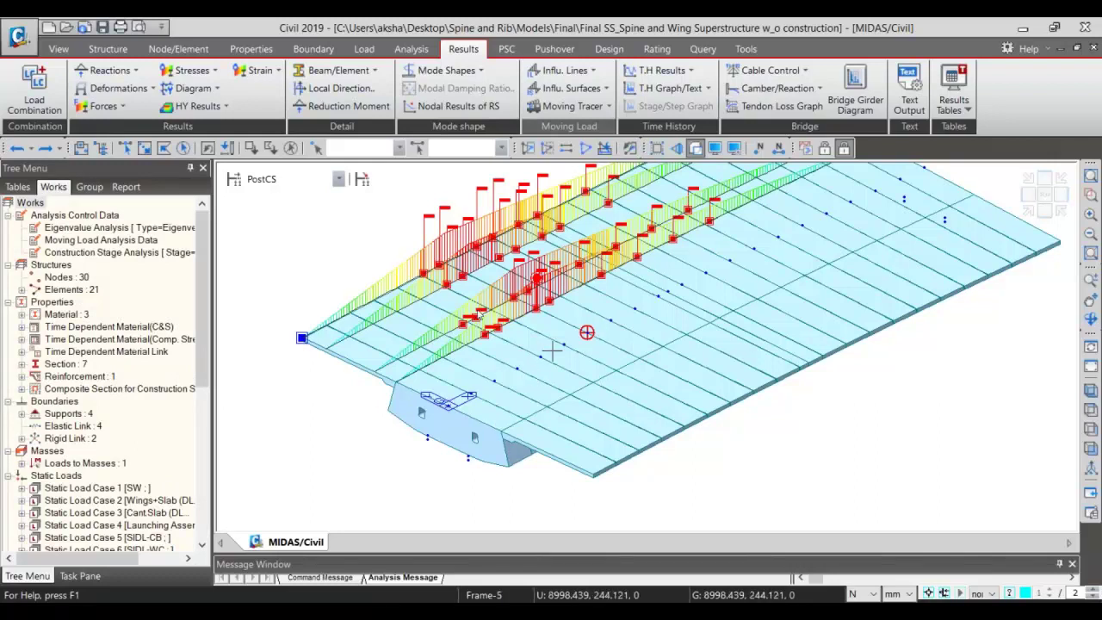
- Accept the PSC design parameters for IRC:112-2011 with all ultimate and serviceability output checks enabled
left_click(508, 52)
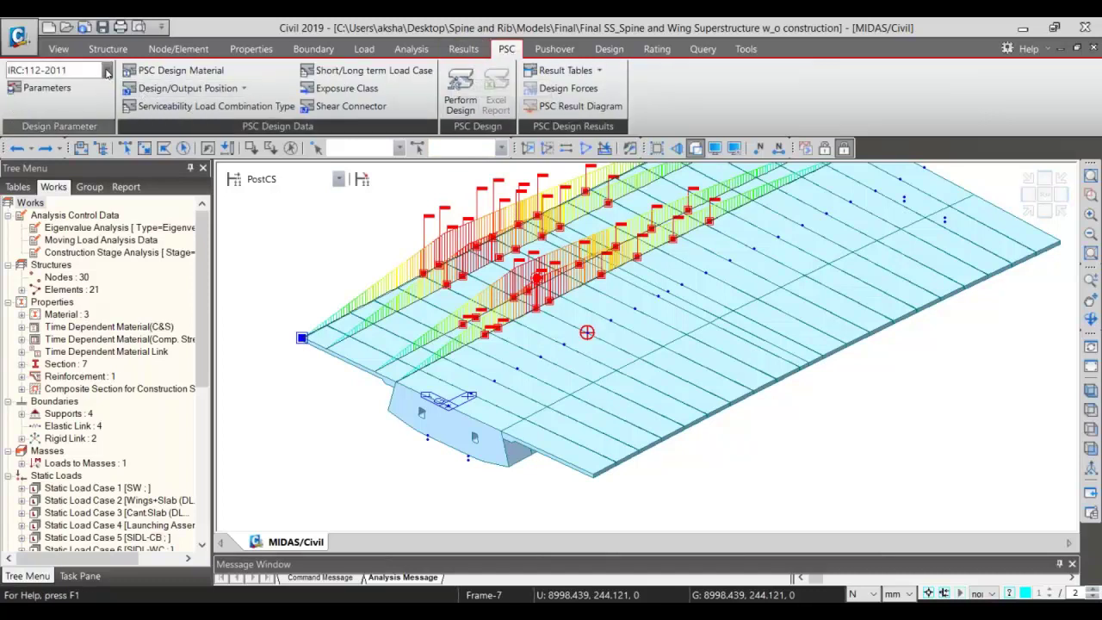
left_click(107, 72)
left_click(107, 72)
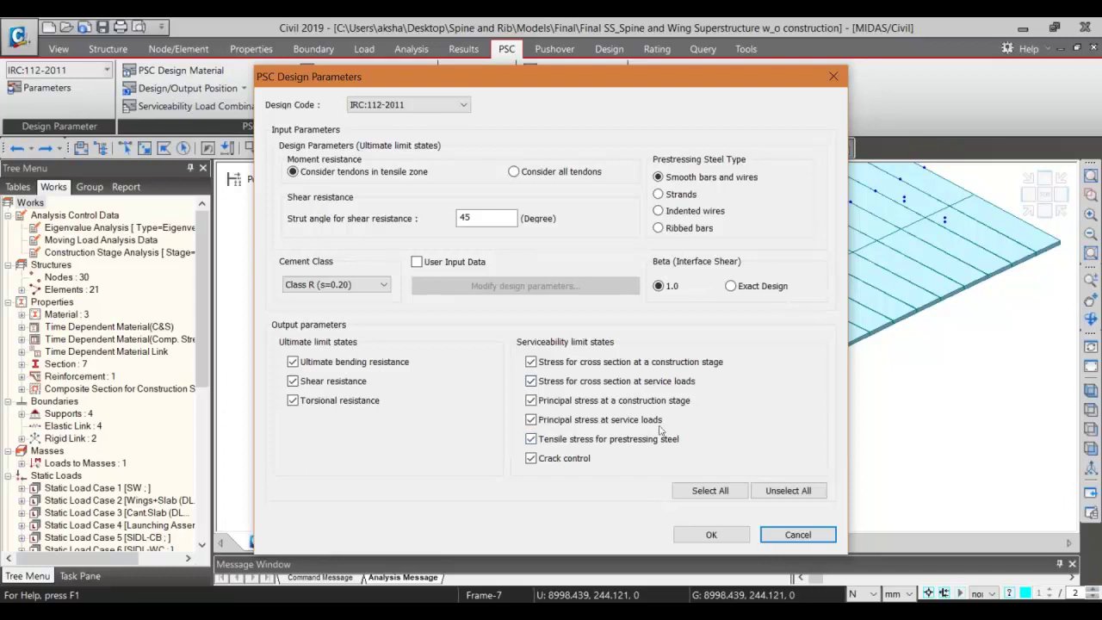
left_click(708, 532)
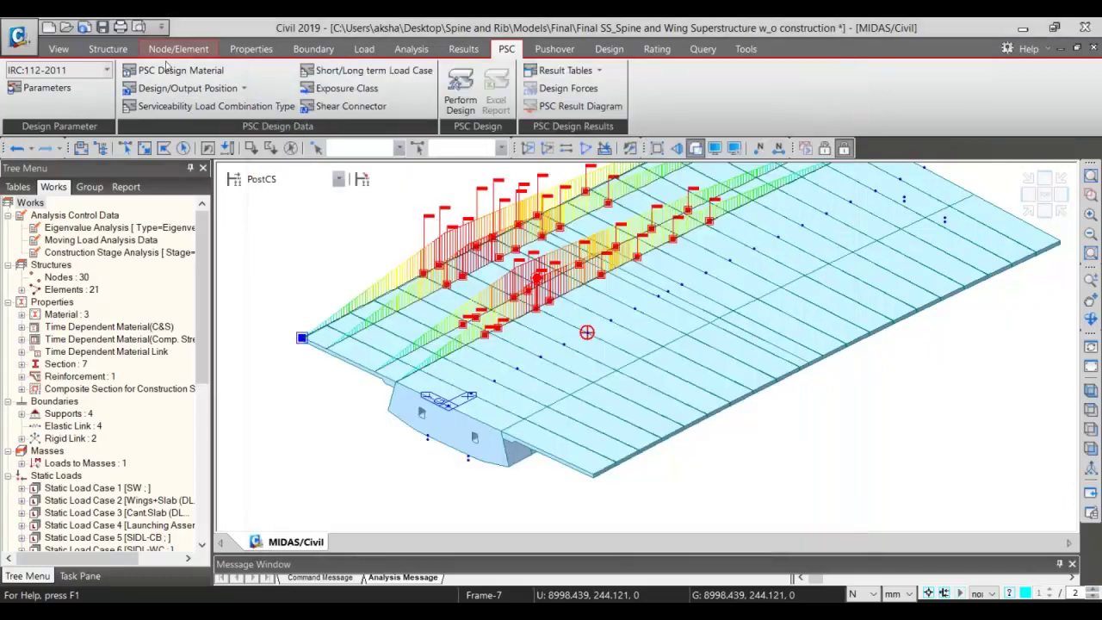
- In the PSC design material for M60-Girder, set the girder rebar code to IS(RC) with Fe500 main and sub-rebar
left_click(180, 70)
left_click(456, 92)
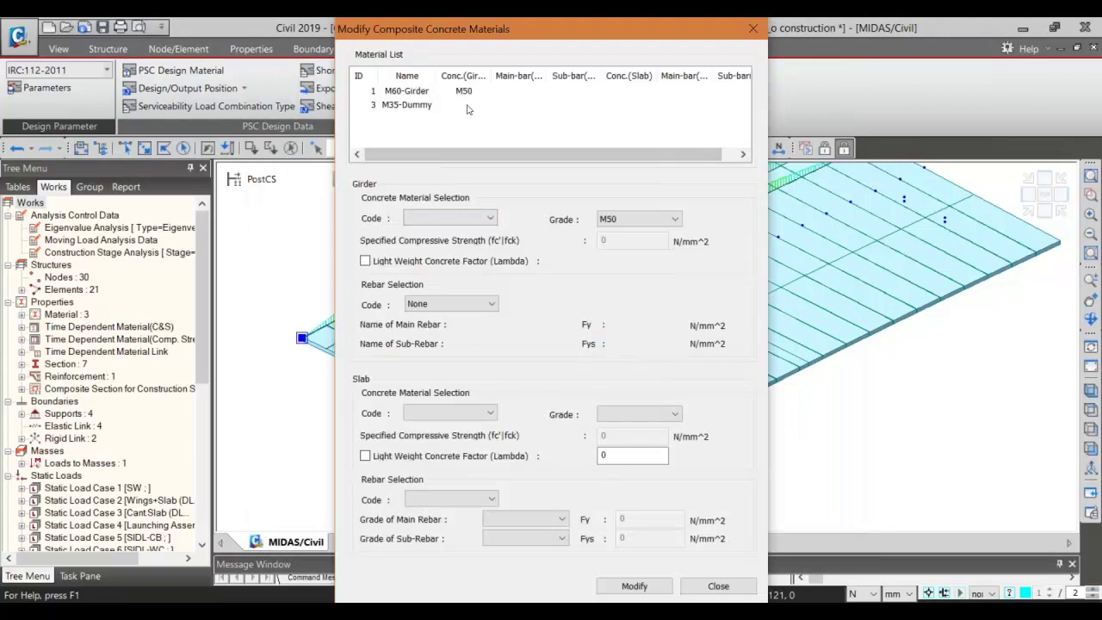
left_click(450, 303)
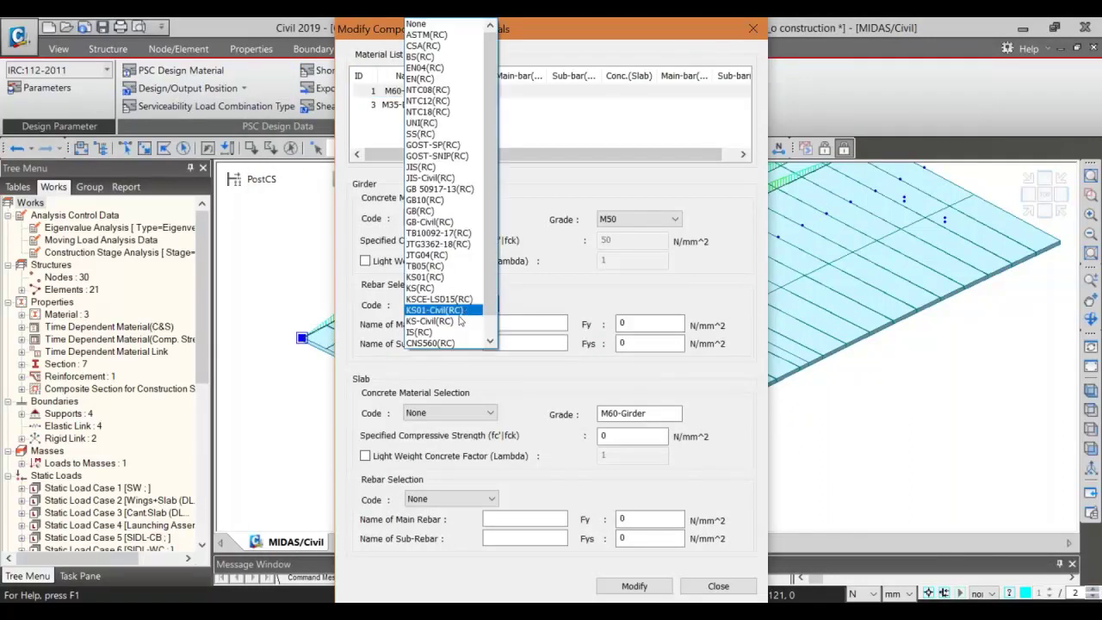
left_click(516, 248)
left_click(543, 323)
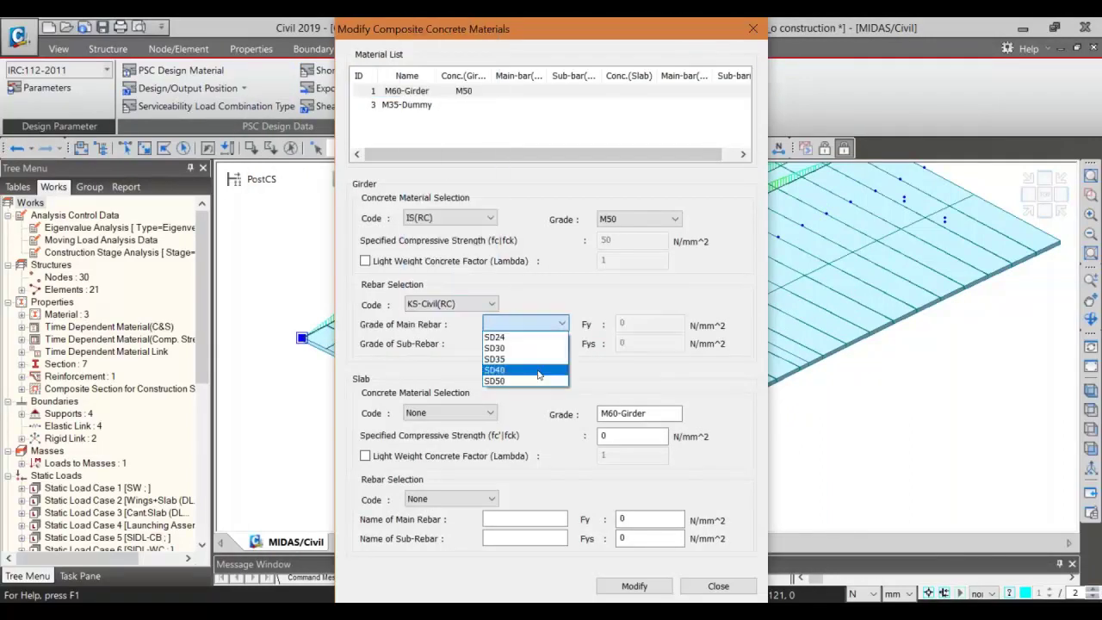
left_click(479, 334)
left_click(471, 304)
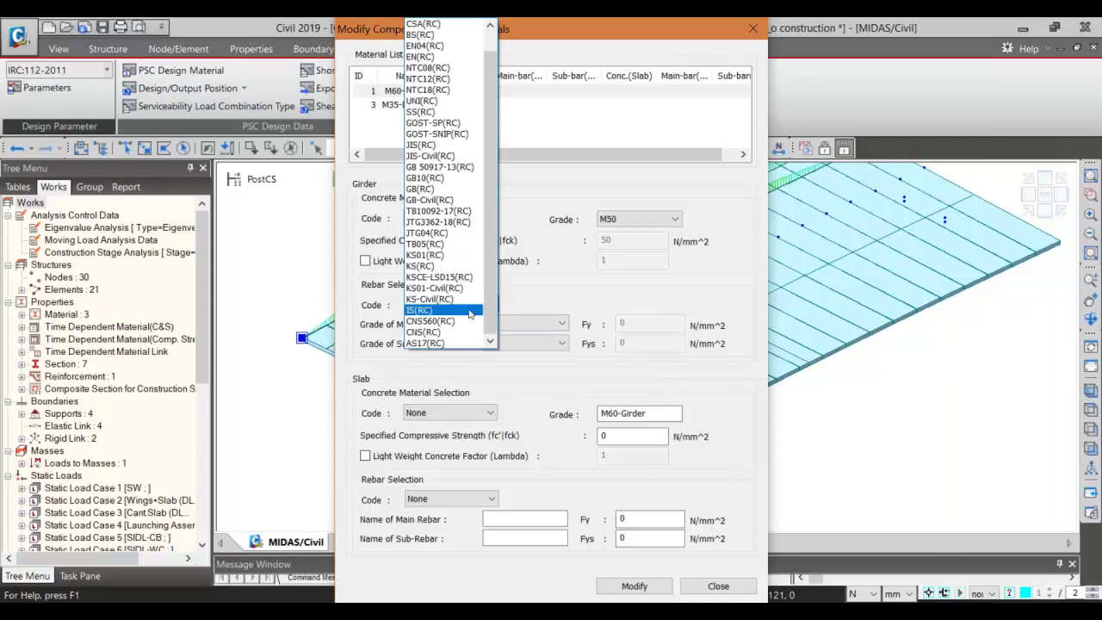
left_click(467, 310)
left_click(521, 324)
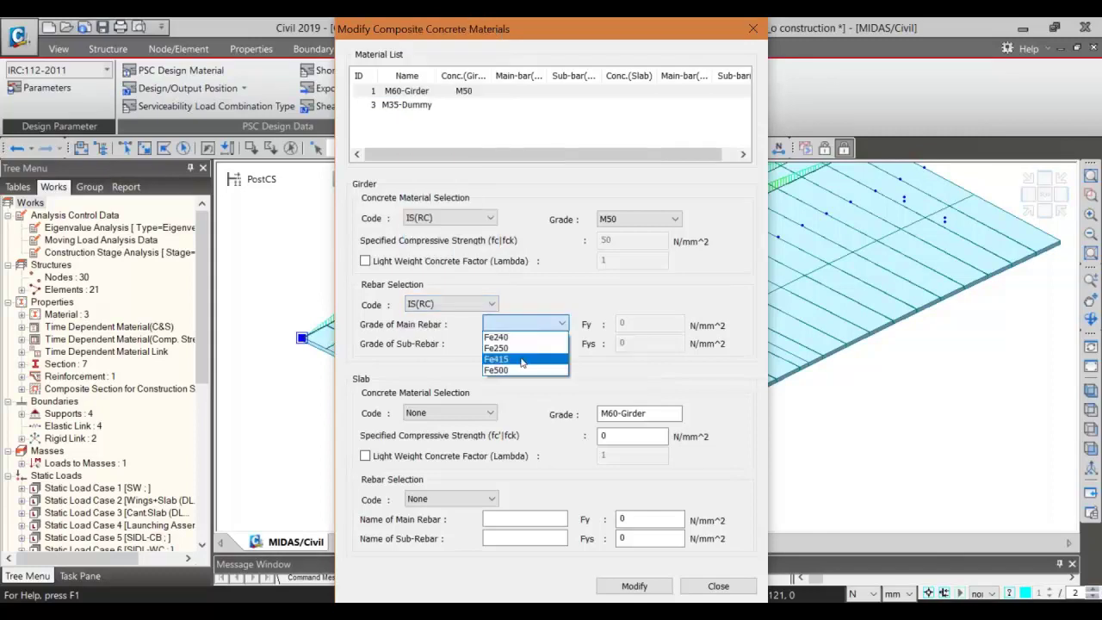
left_click(518, 369)
left_click(525, 344)
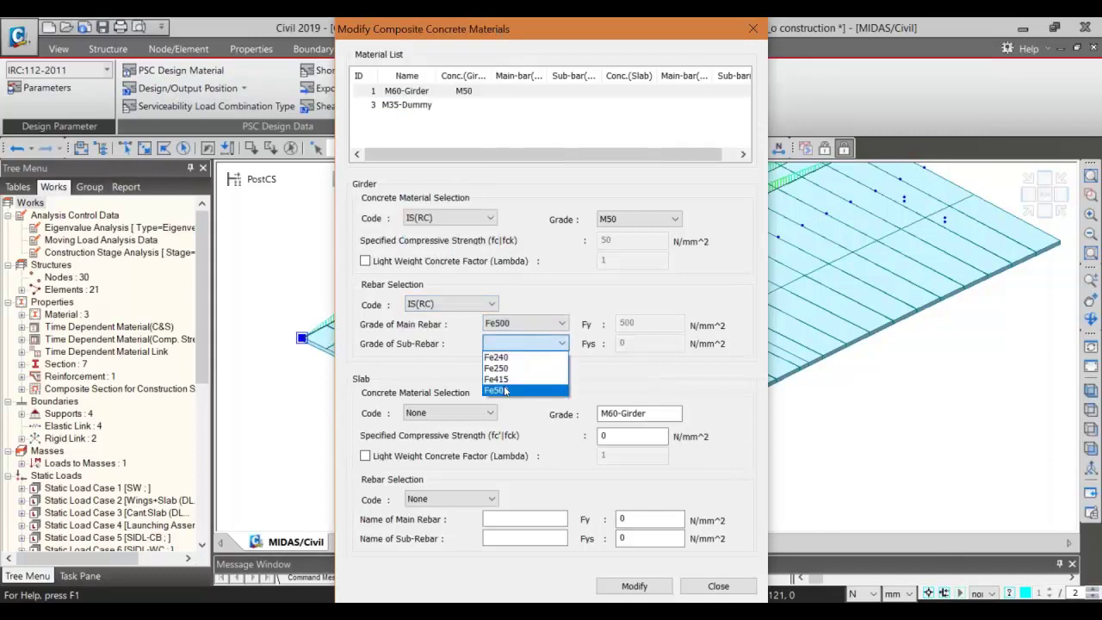
left_click(506, 388)
- Set the slab concrete of the M60-Girder material to code IS(RC), grade M50
left_click(470, 414)
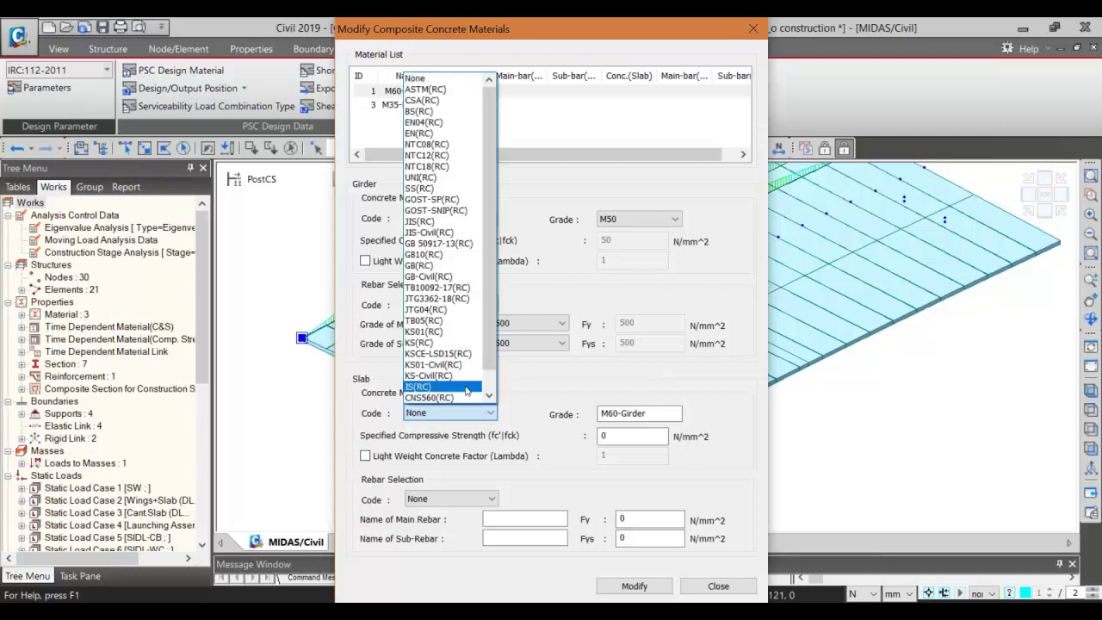
left_click(444, 389)
left_click(637, 414)
left_click(637, 513)
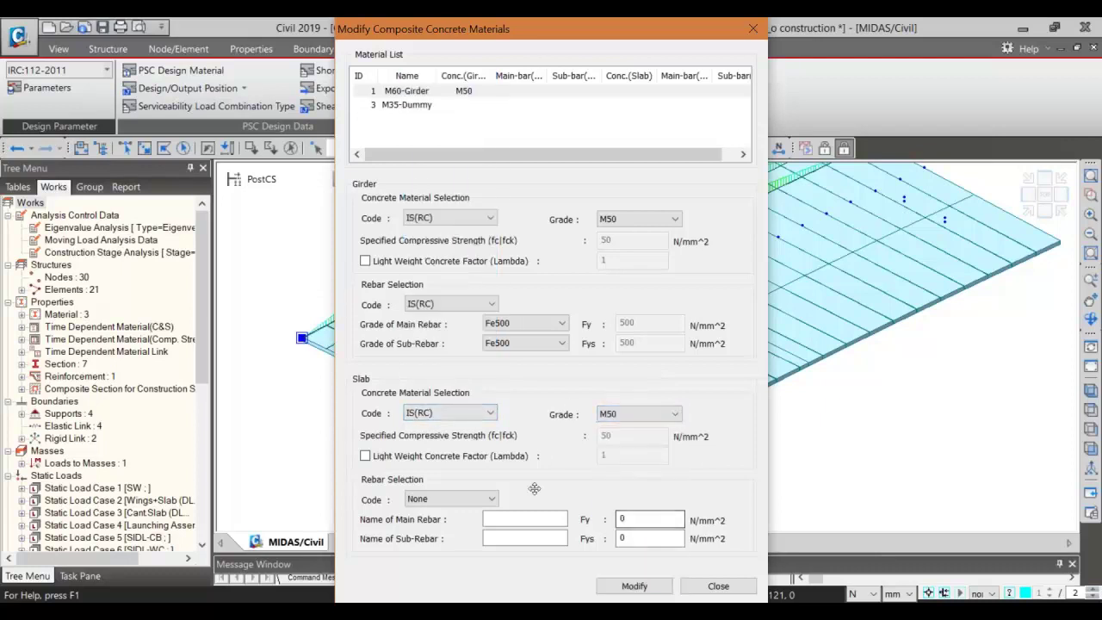
- Set the slab rebar code to IS(RC) with Fe500 main and sub-rebar, apply the material modification and close the dialog
left_click(469, 498)
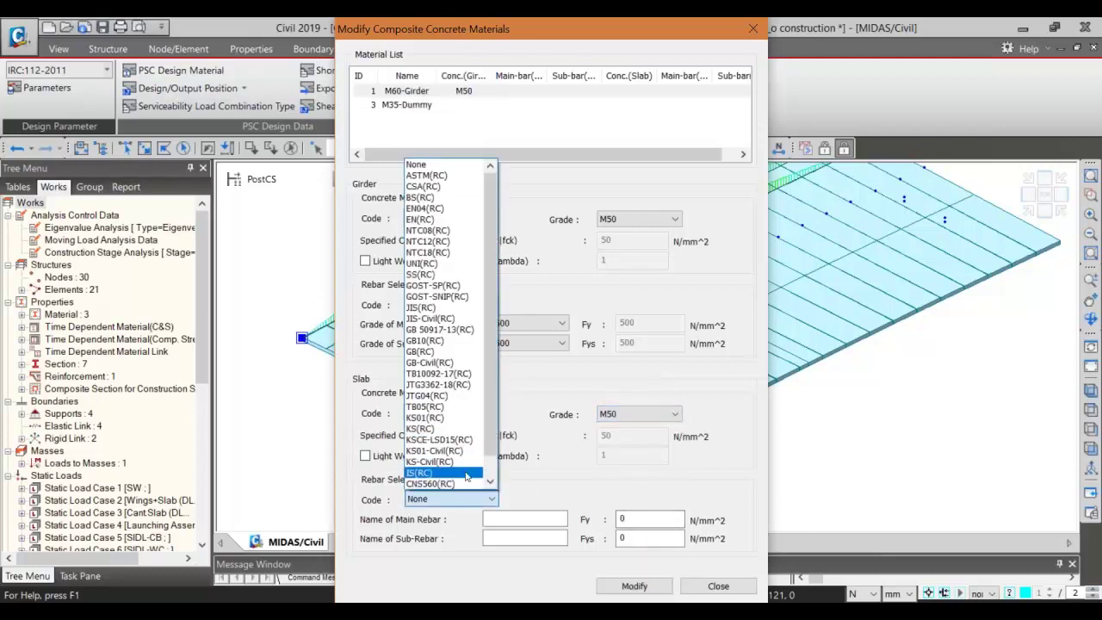
left_click(465, 473)
left_click(525, 519)
left_click(500, 566)
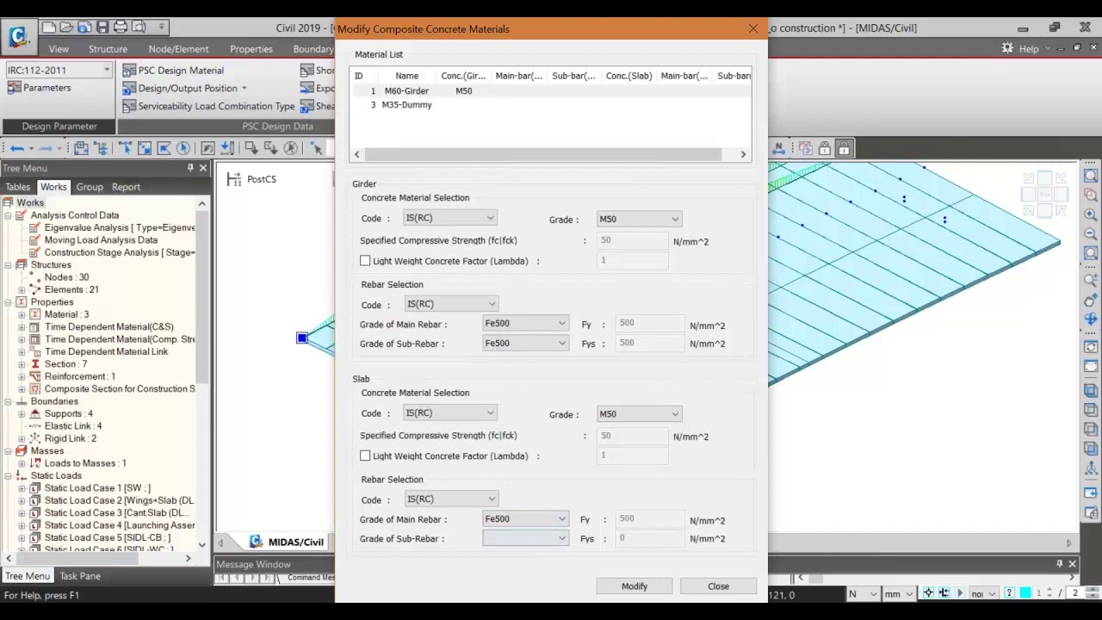
left_click(525, 538)
left_click(520, 586)
left_click(634, 585)
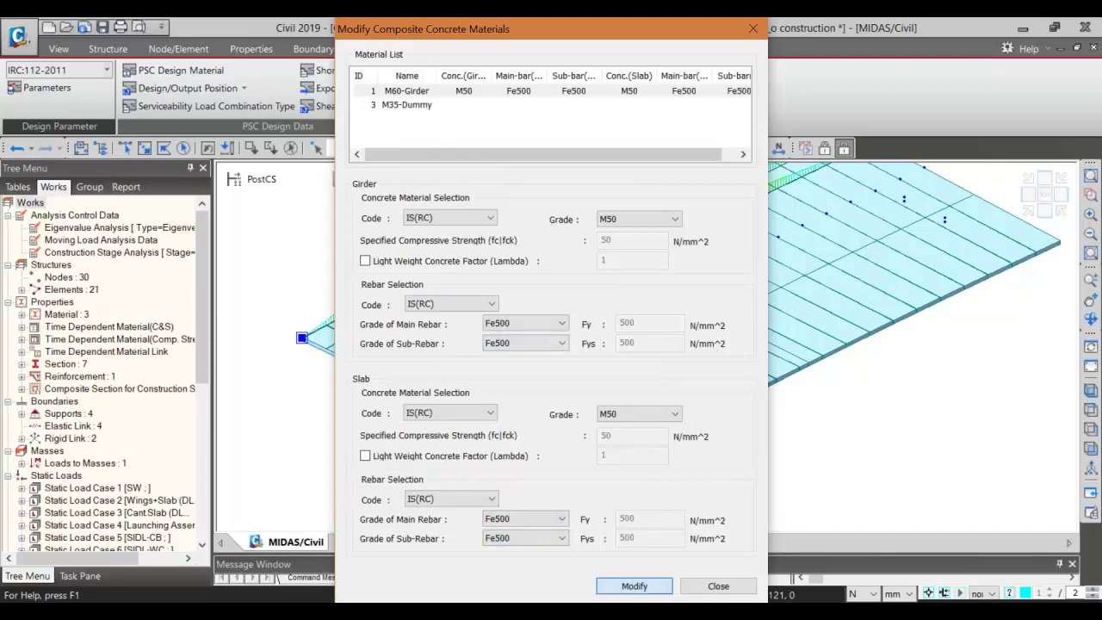
left_click(714, 586)
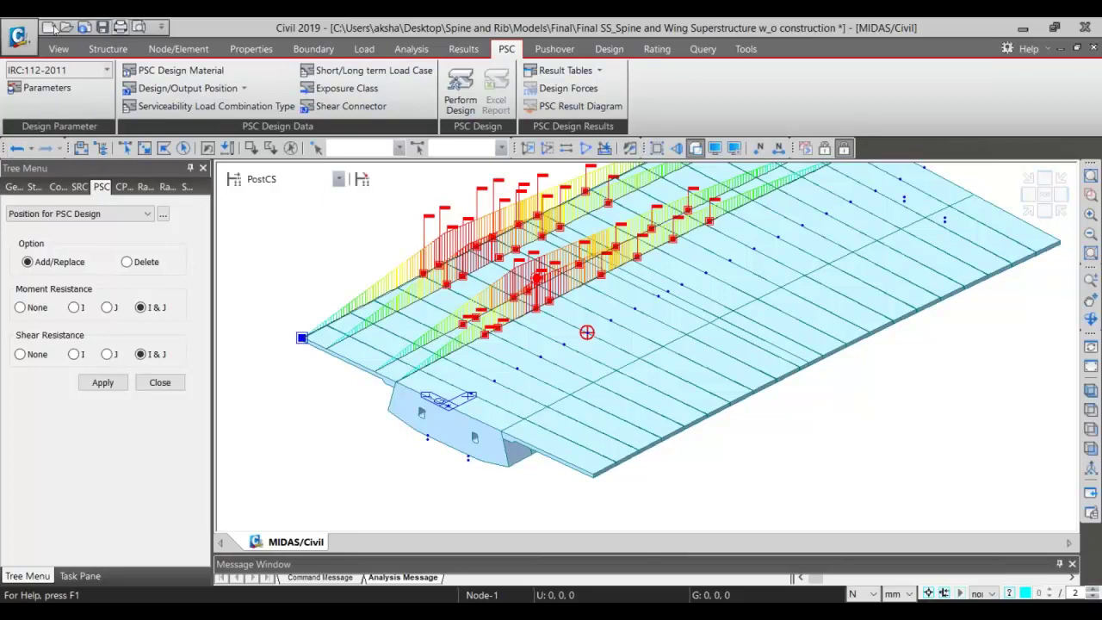
- Perform the PSC design and open the Excel design report for the spine-and-wing superstructure at full size
left_click(456, 99)
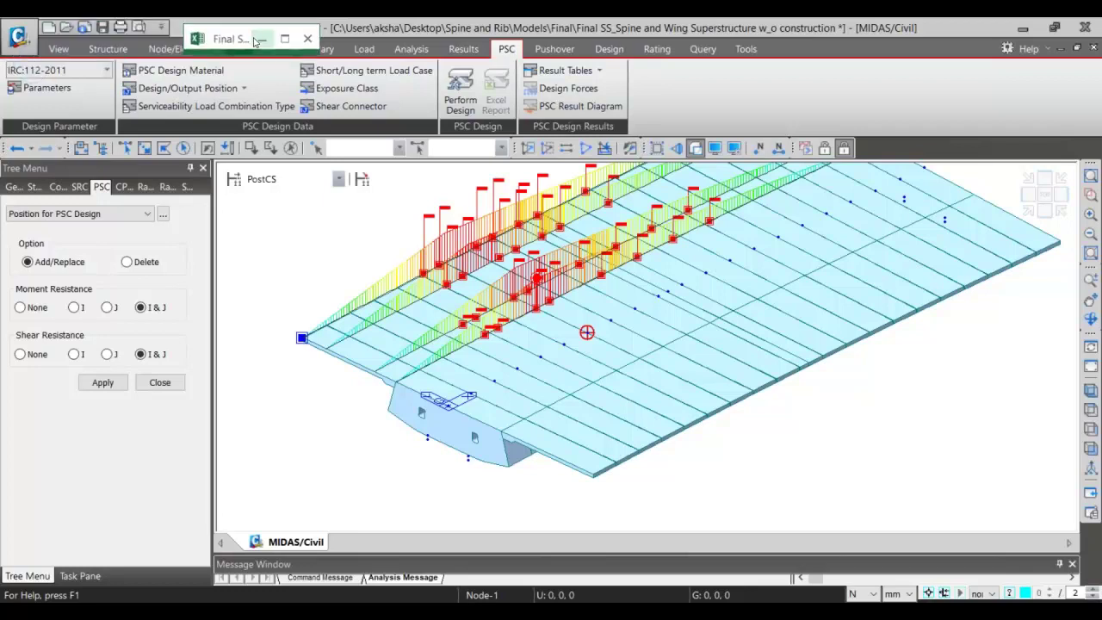
left_click(286, 40)
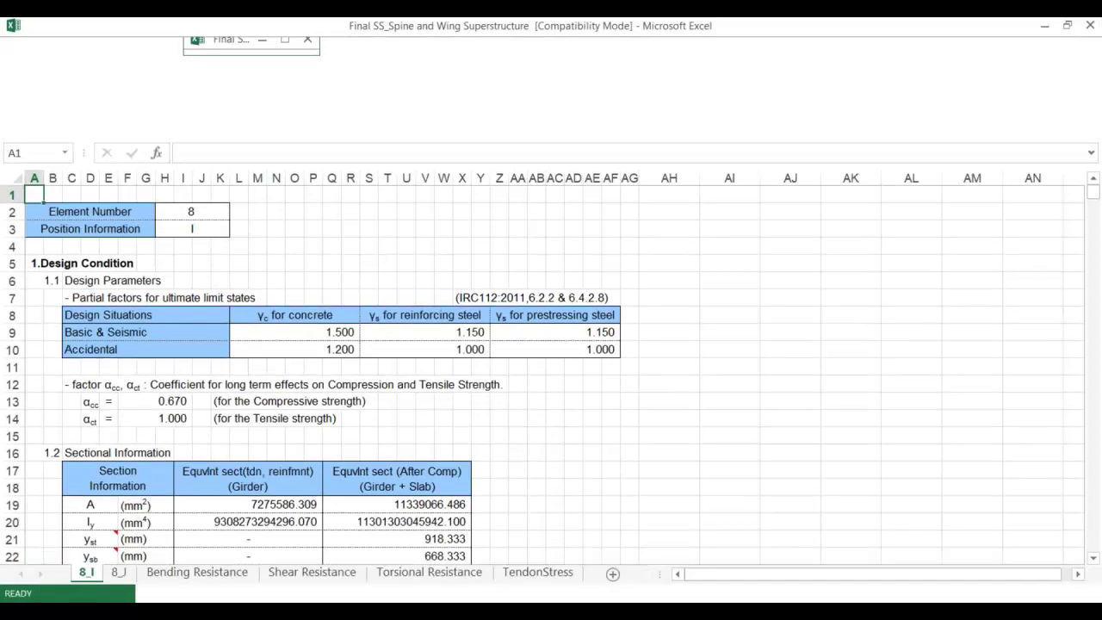
scroll(344, 362, "down", 4)
scroll(344, 361, "up", 3)
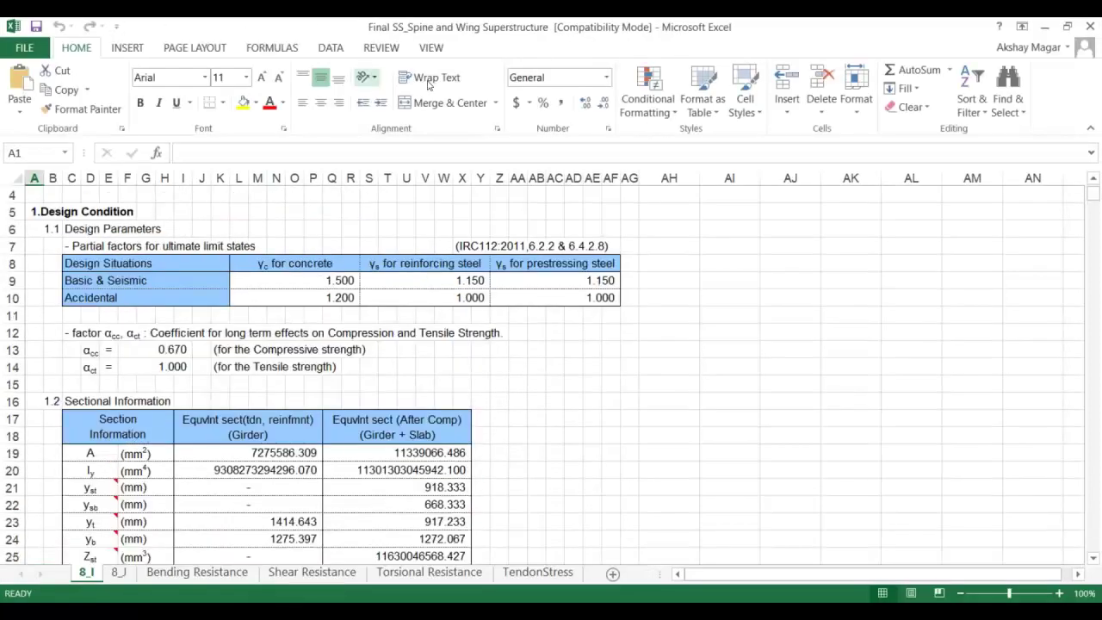
- Switch to the MIDAS Civil model and back to the maximized Excel report, at the start of sheet 8_I
key("alt+Tab")
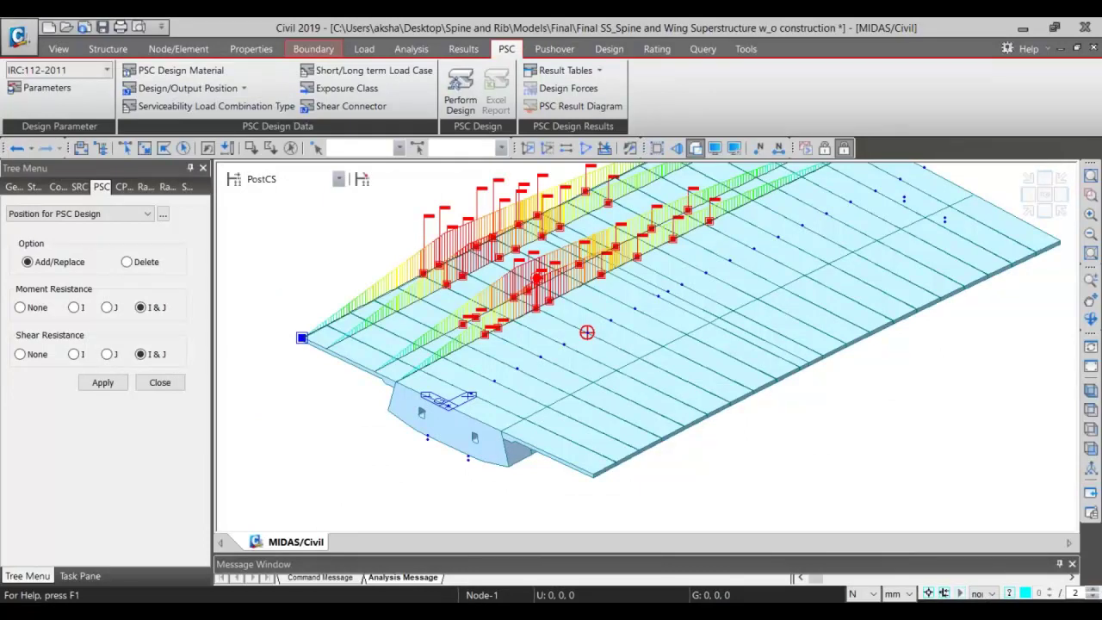
left_click_drag(1, 145, 521, 153)
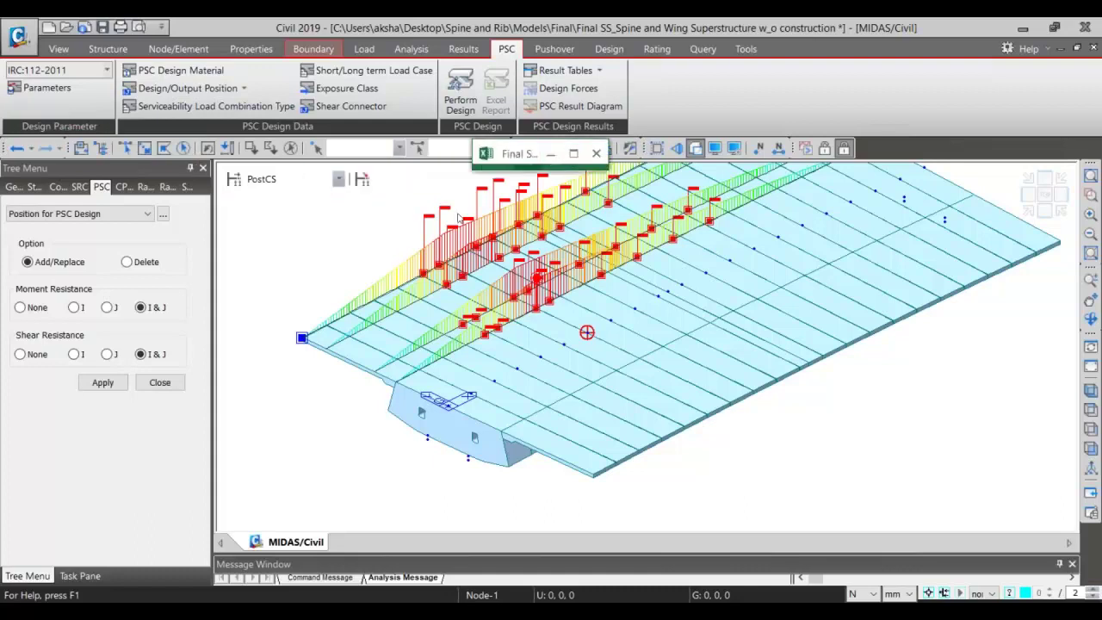
key("super+Up")
scroll(356, 352, "up", 5)
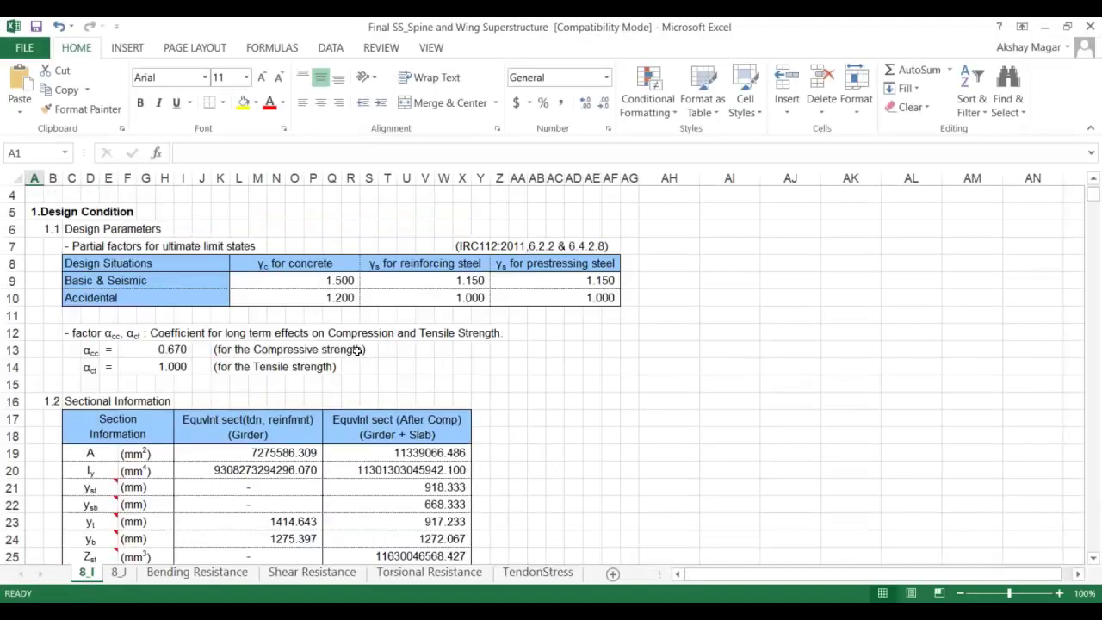
scroll(357, 351, "up", 1)
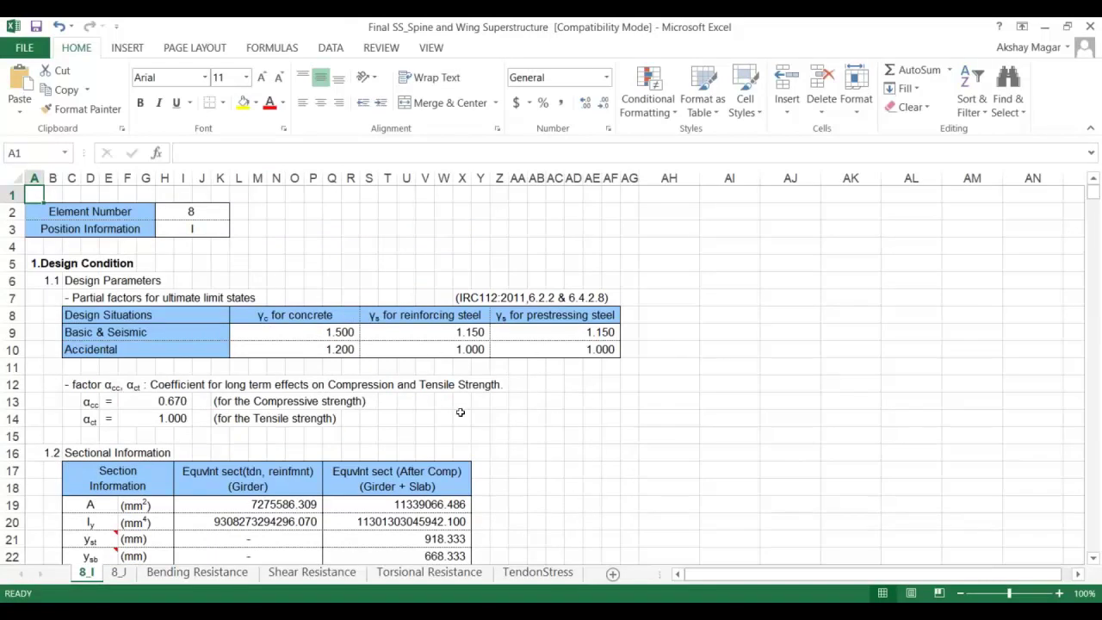
- Examine the section properties, girder and slab material information, and tendon profile table on report sheet 8_I
scroll(461, 412, "down", 13)
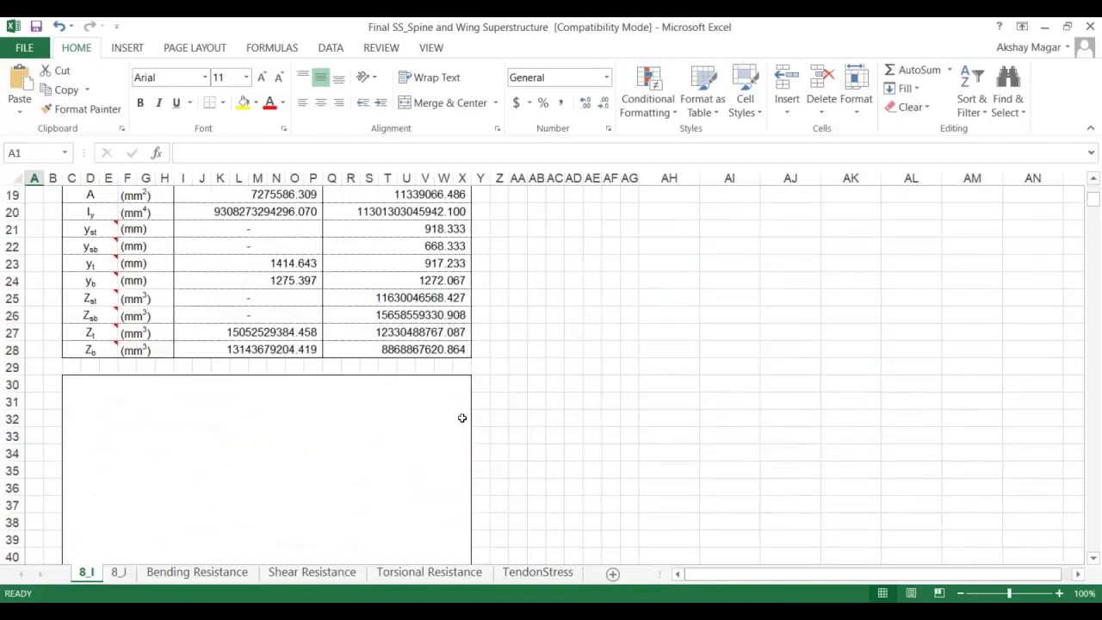
scroll(467, 426, "down", 1)
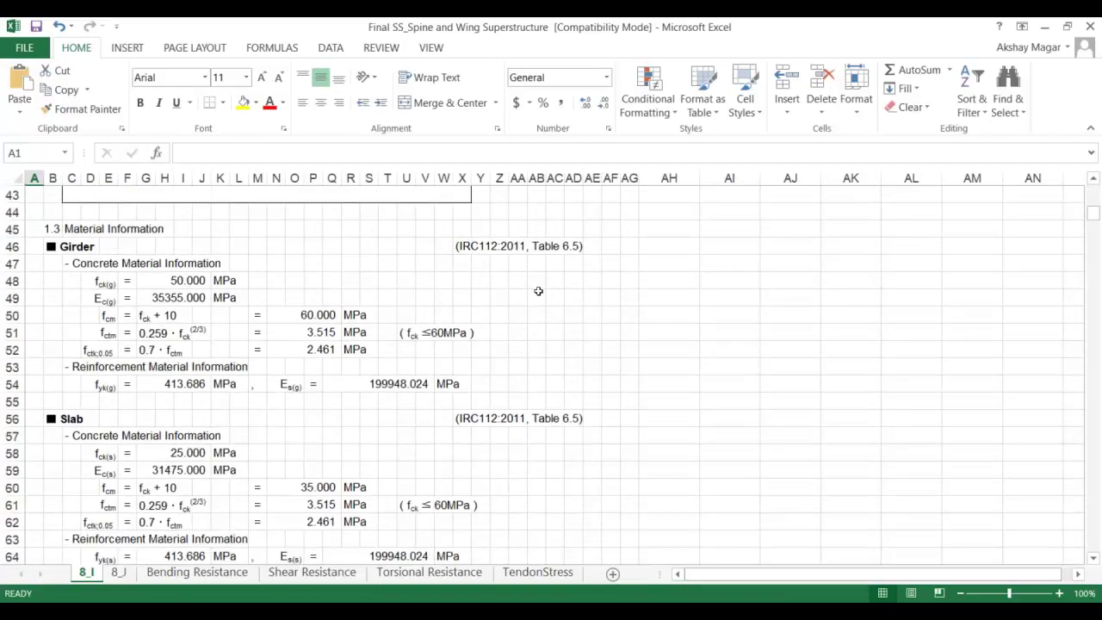
scroll(483, 393, "down", 1)
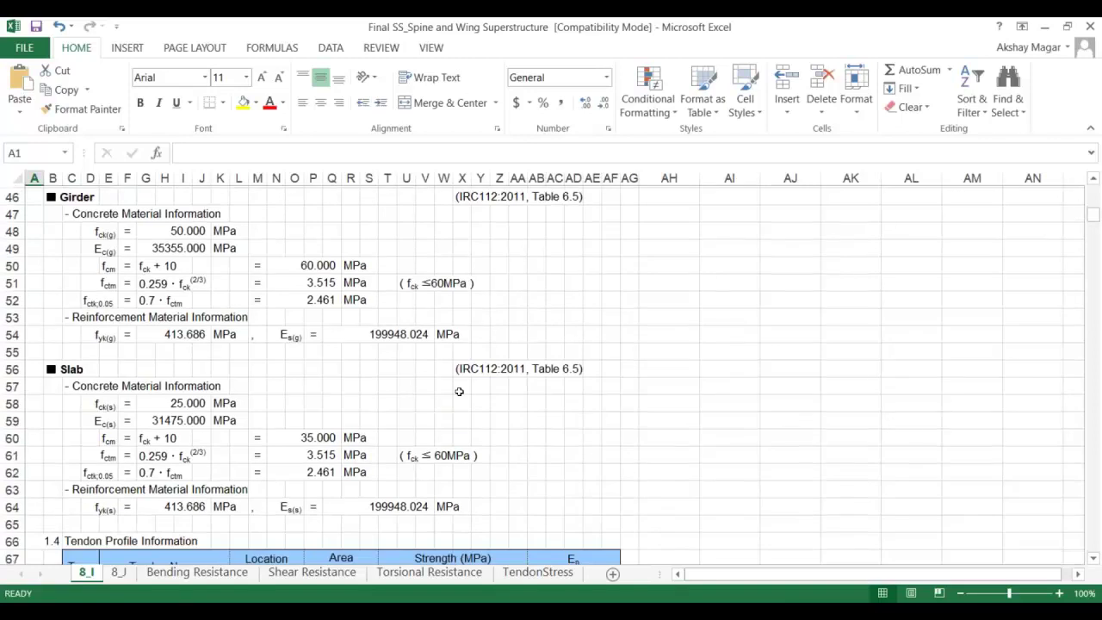
scroll(436, 349, "down", 1)
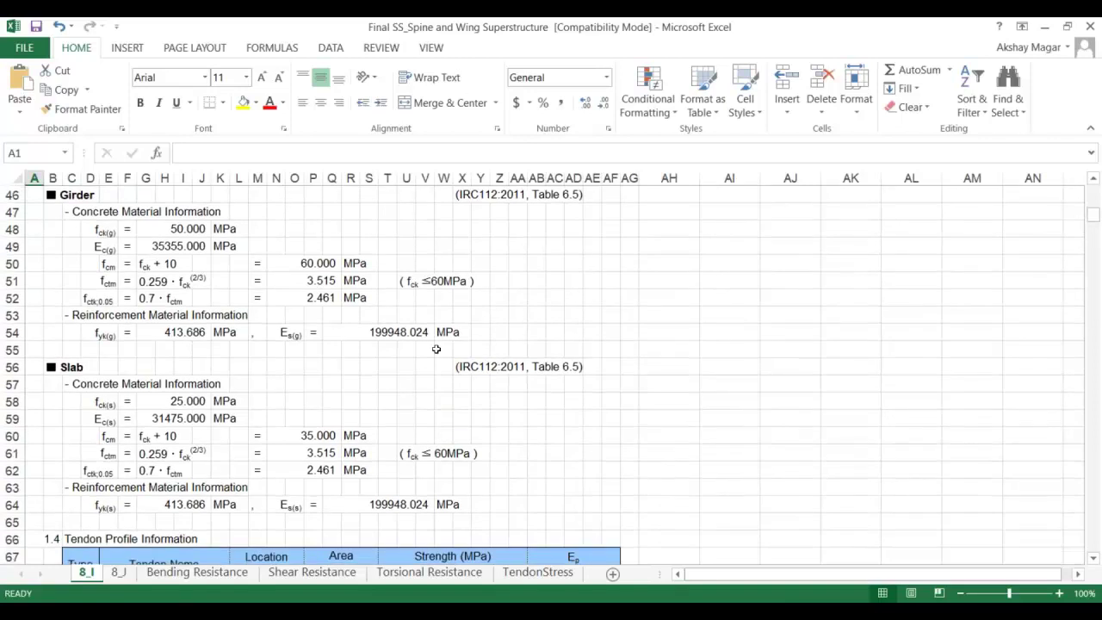
scroll(528, 414, "down", 5)
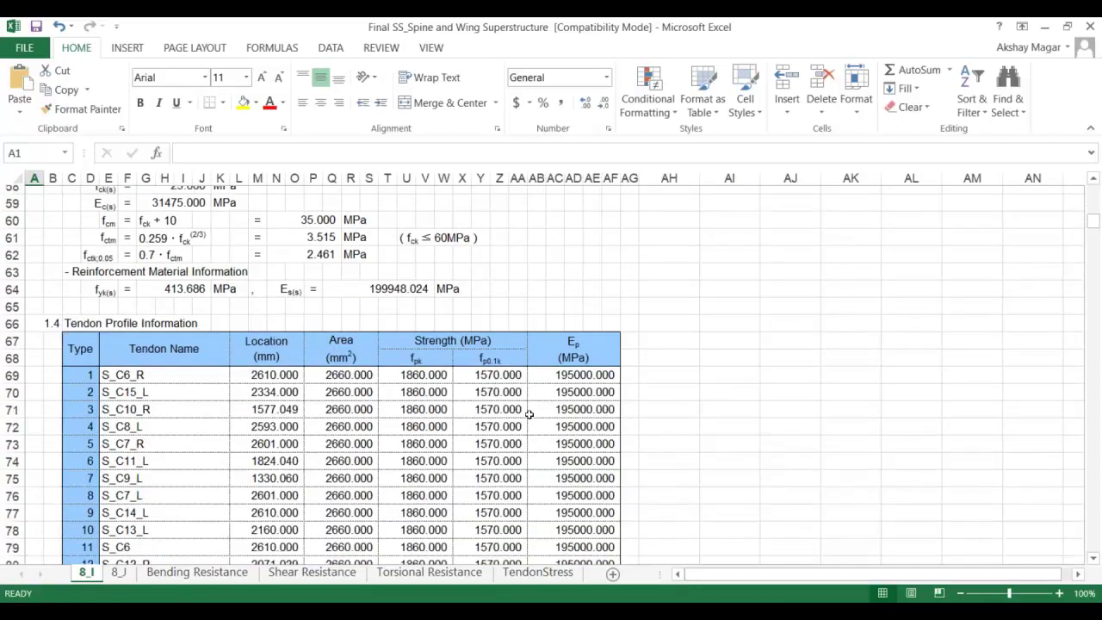
scroll(529, 414, "down", 1)
scroll(497, 436, "down", 1)
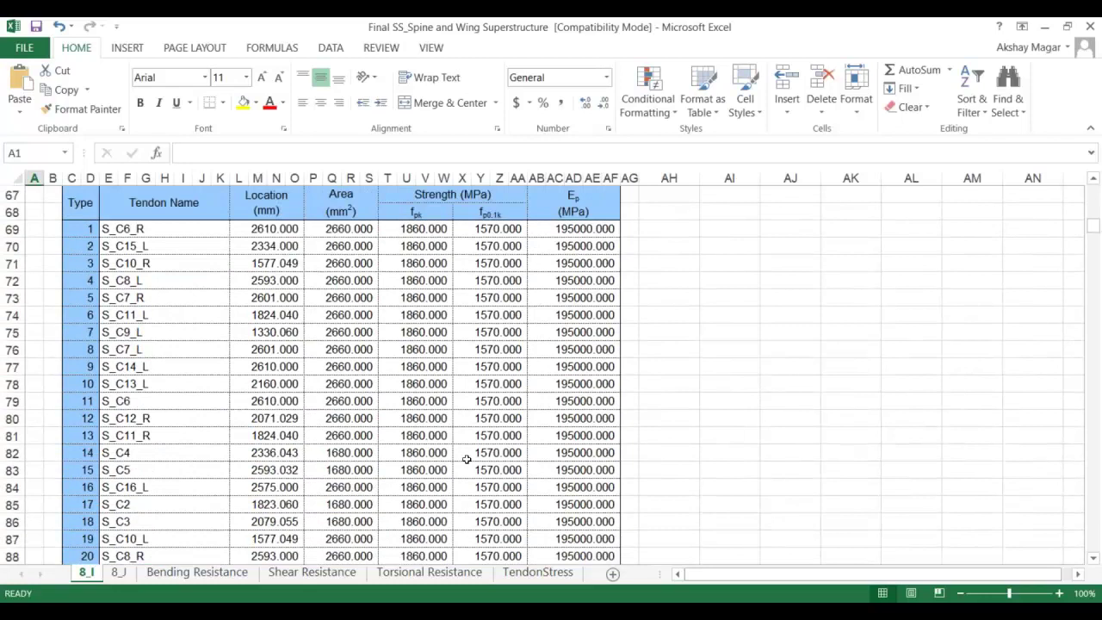
scroll(466, 459, "down", 1)
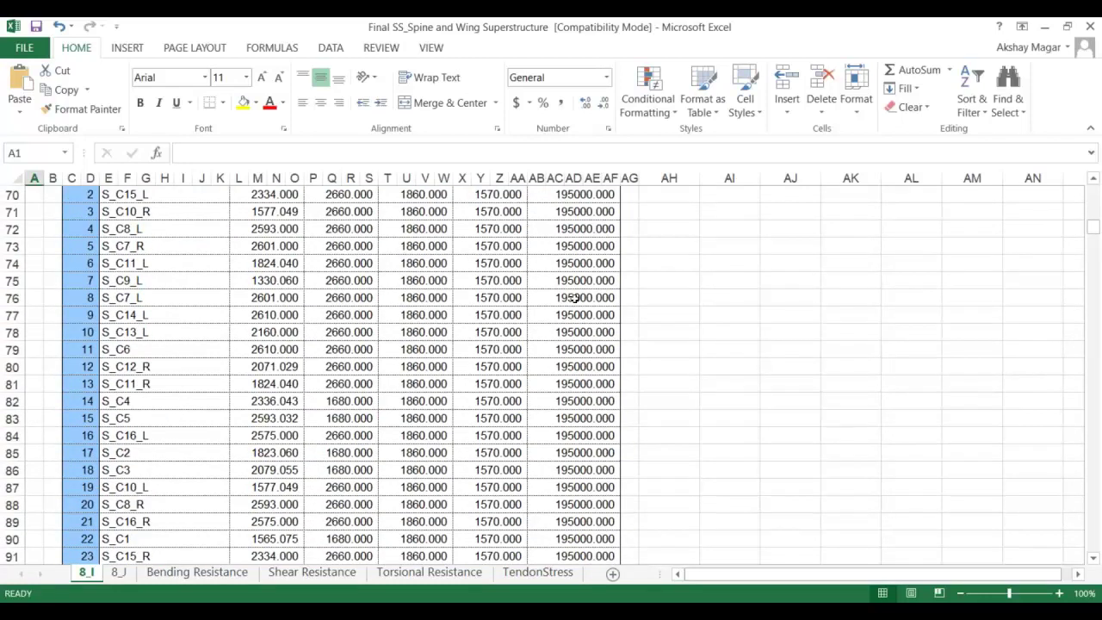
scroll(575, 353, "up", 1)
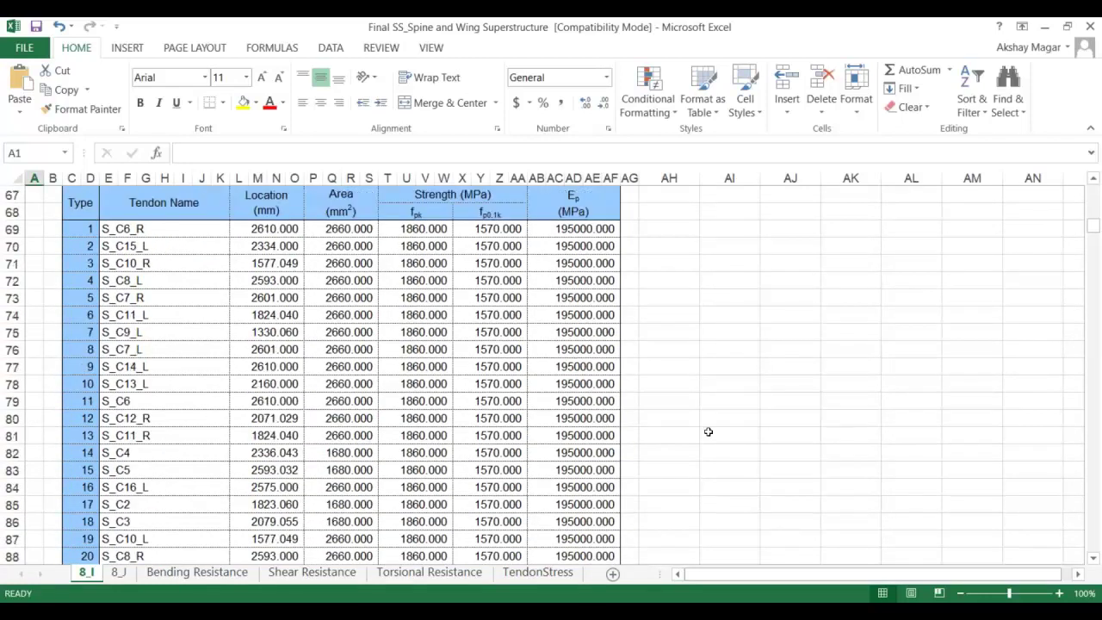
scroll(708, 431, "down", 3)
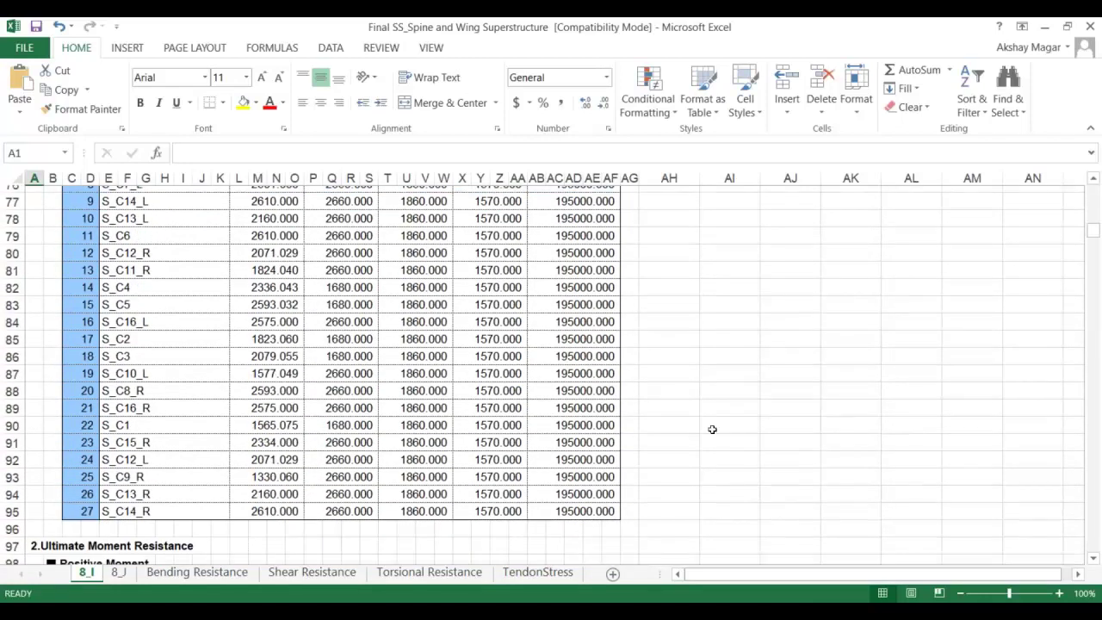
scroll(678, 381, "down", 1)
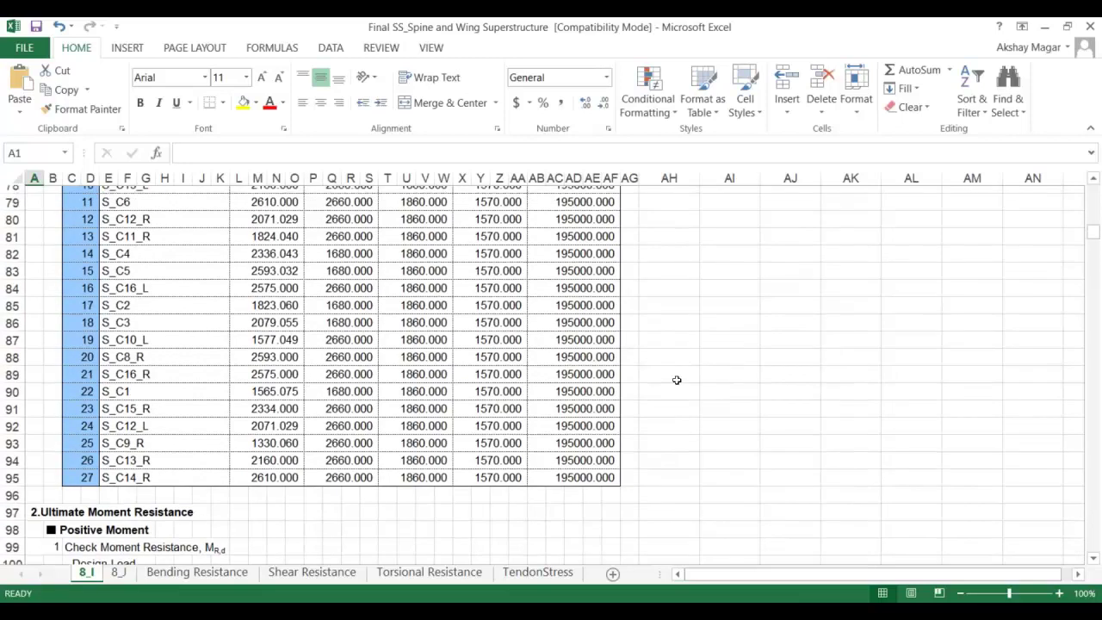
- Examine the positive moment check on sheet 8_I, covering design load, material strengths, neutral axis iteration, tendon forces and moment resistance
scroll(341, 368, "up", 1)
scroll(534, 420, "down", 5)
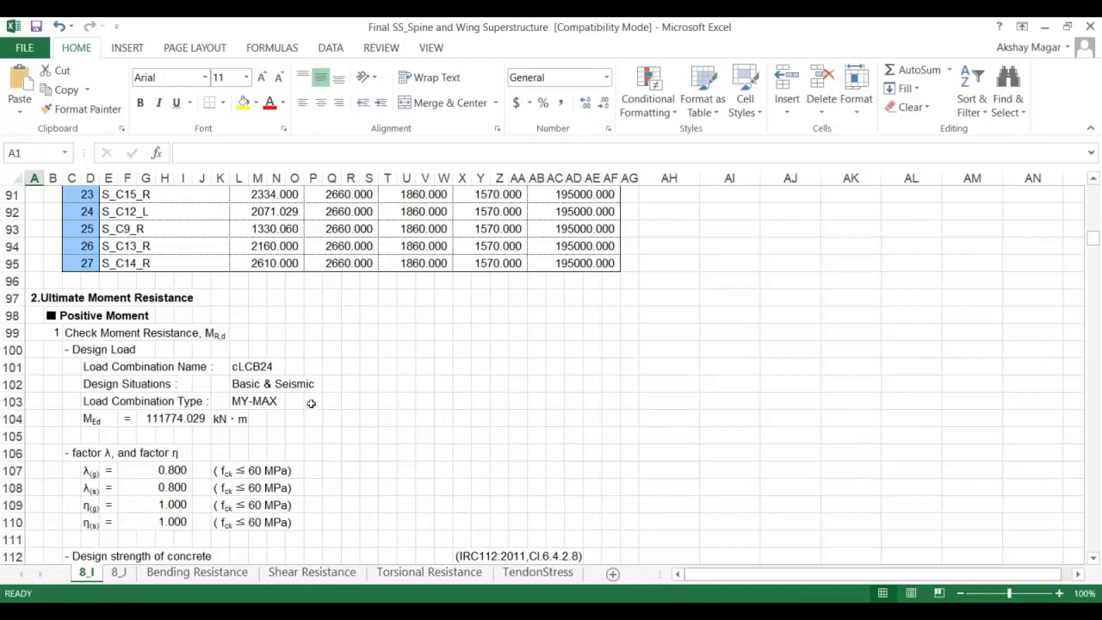
scroll(271, 374, "down", 1)
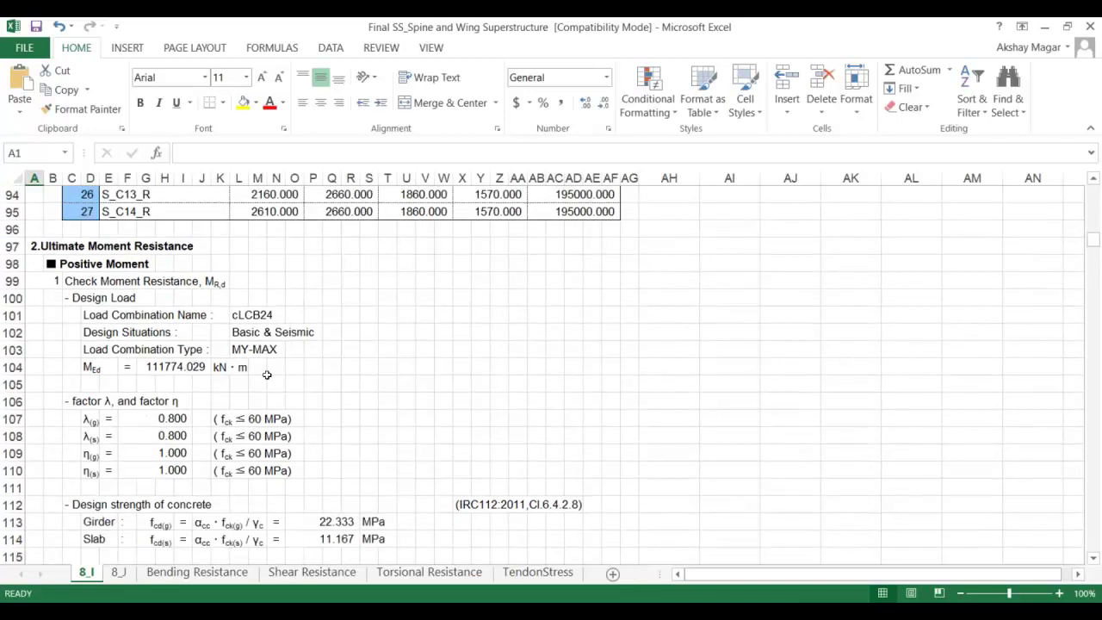
scroll(266, 375, "down", 5)
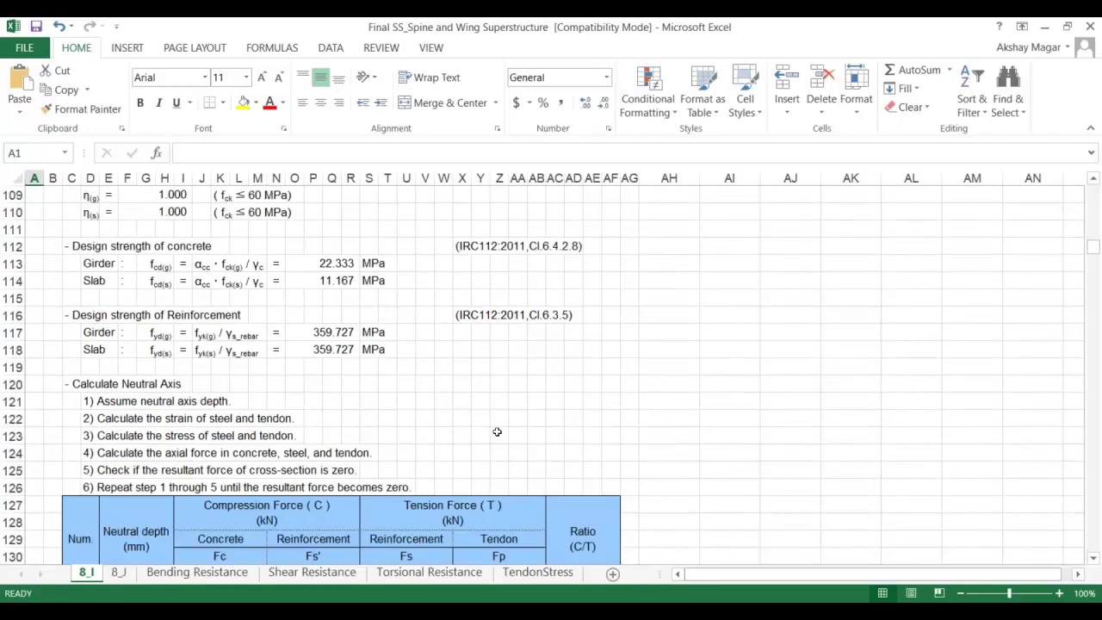
scroll(497, 431, "down", 2)
scroll(508, 452, "down", 3)
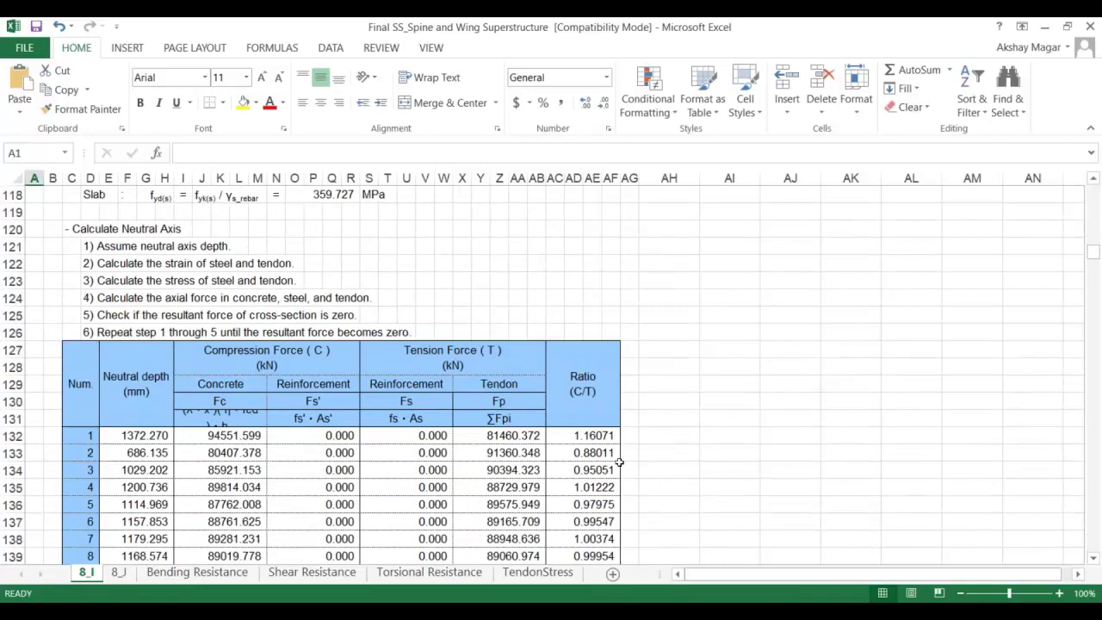
scroll(531, 470, "down", 1)
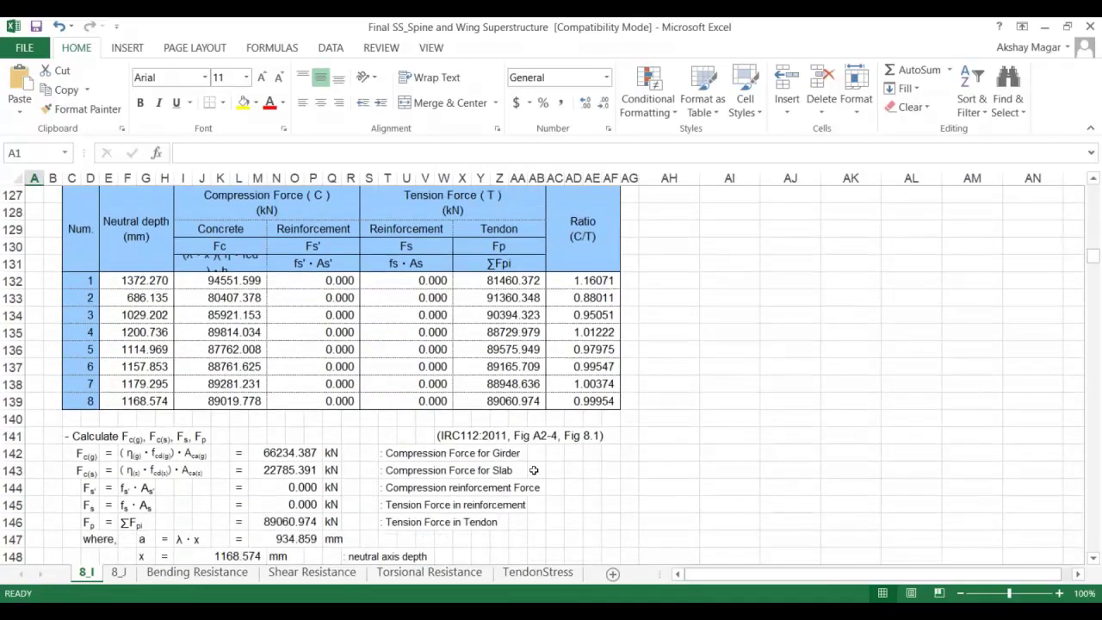
scroll(616, 473, "down", 1)
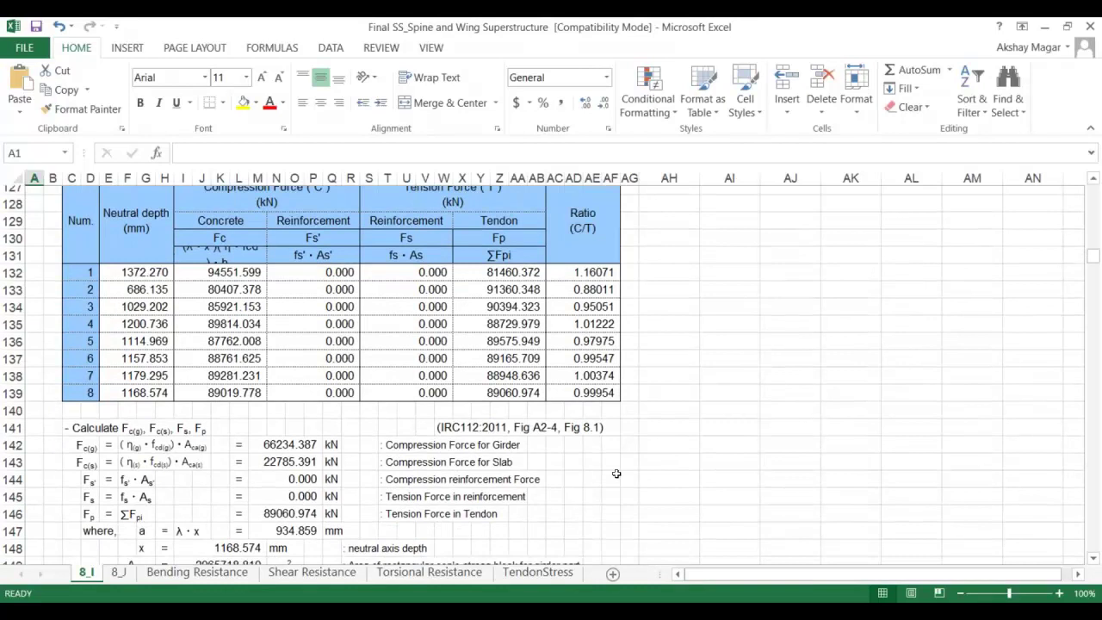
scroll(616, 474, "down", 6)
scroll(619, 462, "down", 2)
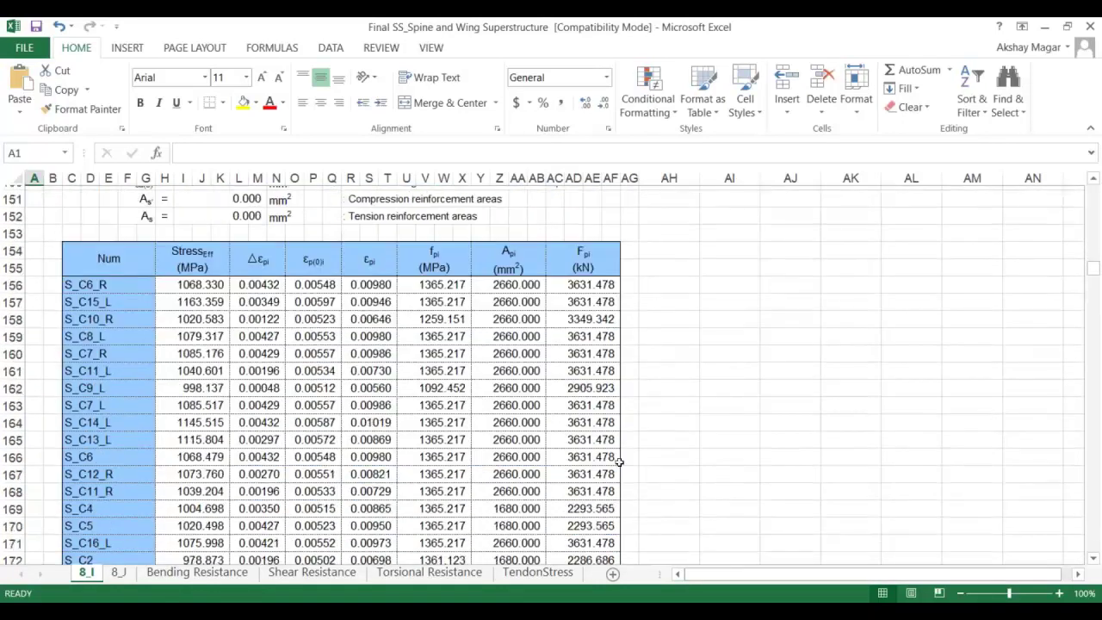
scroll(619, 463, "down", 12)
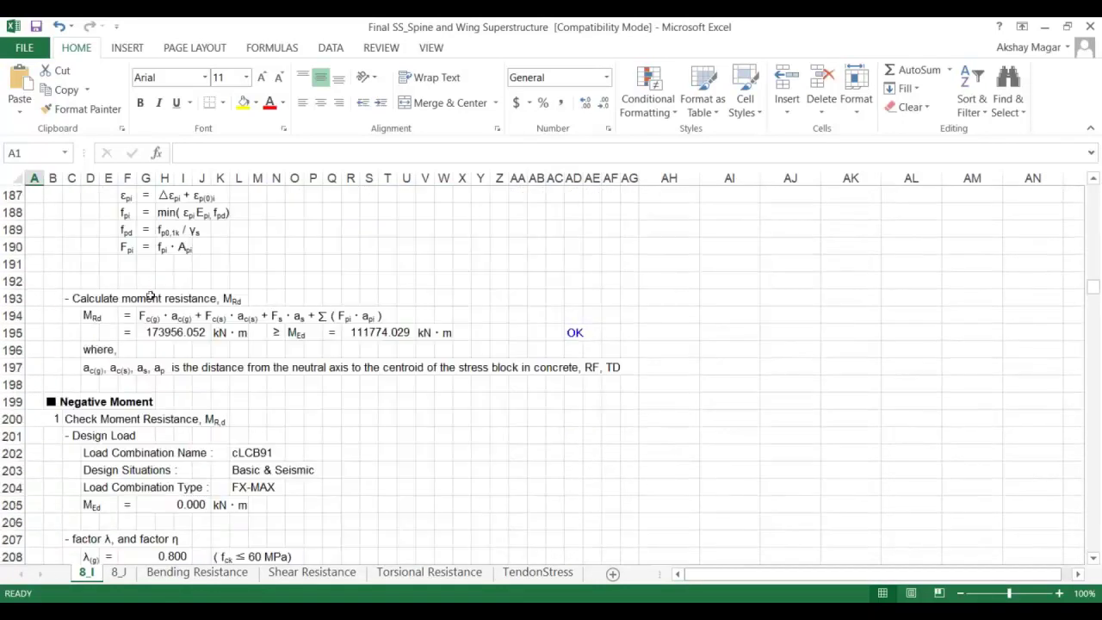
left_click_drag(148, 297, 518, 333)
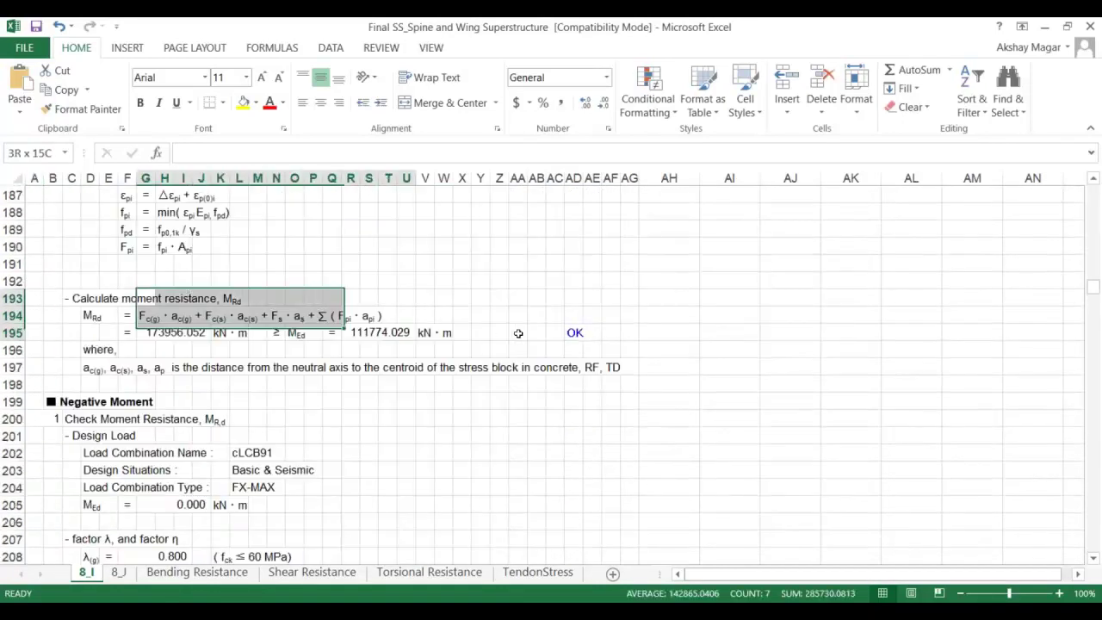
left_click(569, 435)
- Examine the negative moment resistance check on sheet 8_I, including the design strengths, neutral axis iteration and force calculation
scroll(565, 435, "down", 3)
scroll(565, 436, "down", 2)
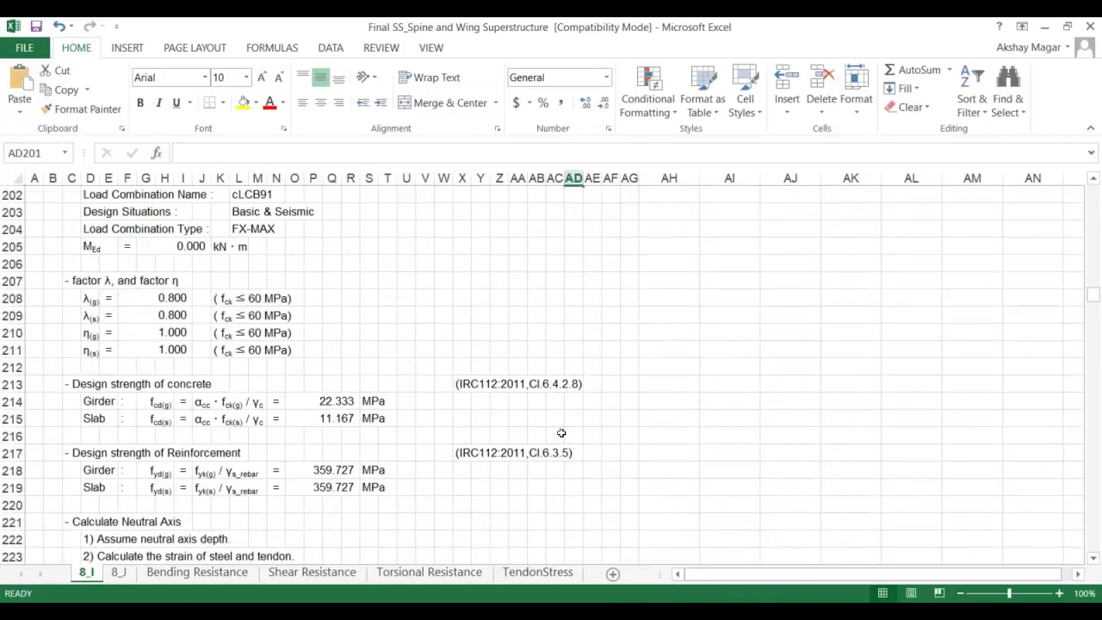
scroll(561, 433, "down", 2)
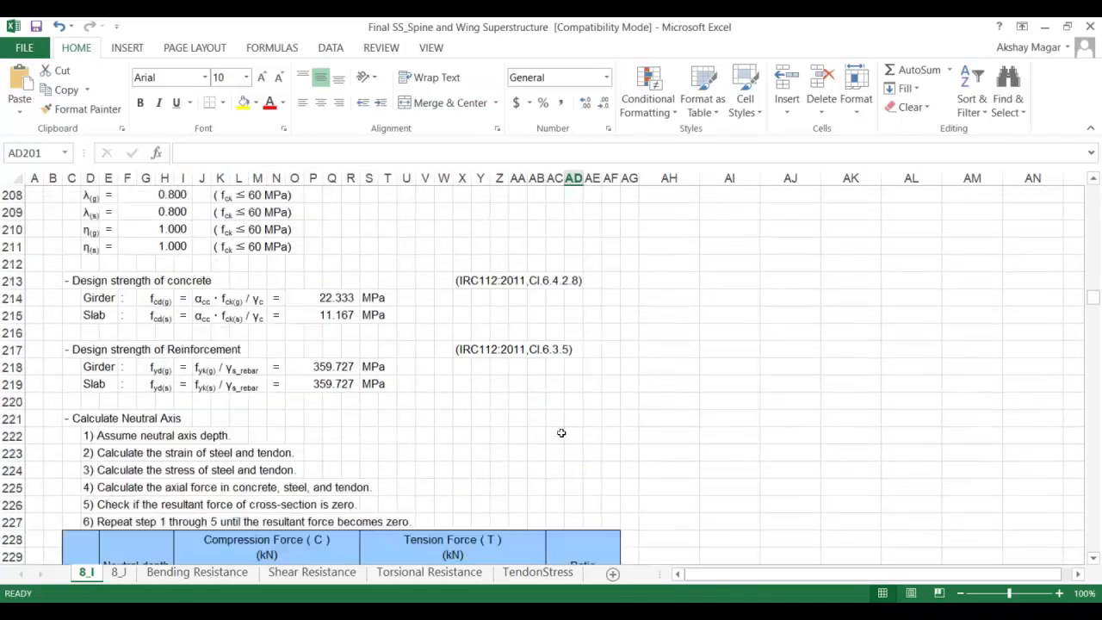
scroll(561, 433, "down", 8)
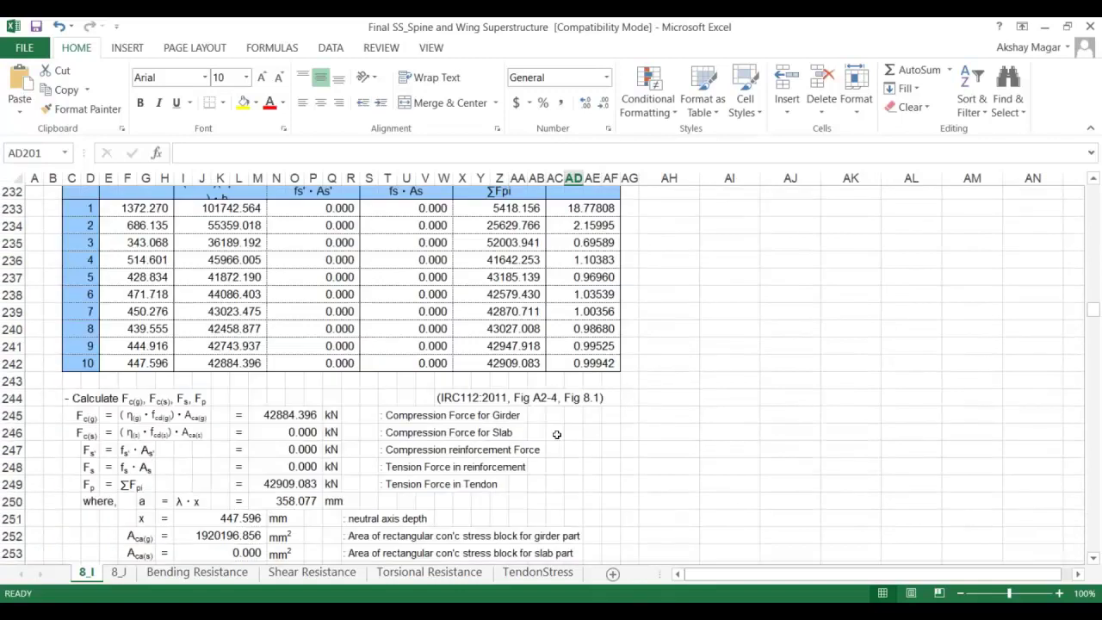
scroll(557, 434, "down", 5)
- Review the Bending Resistance summary and the prestressing steel stresses on the TendonStress sheet
left_click(175, 575)
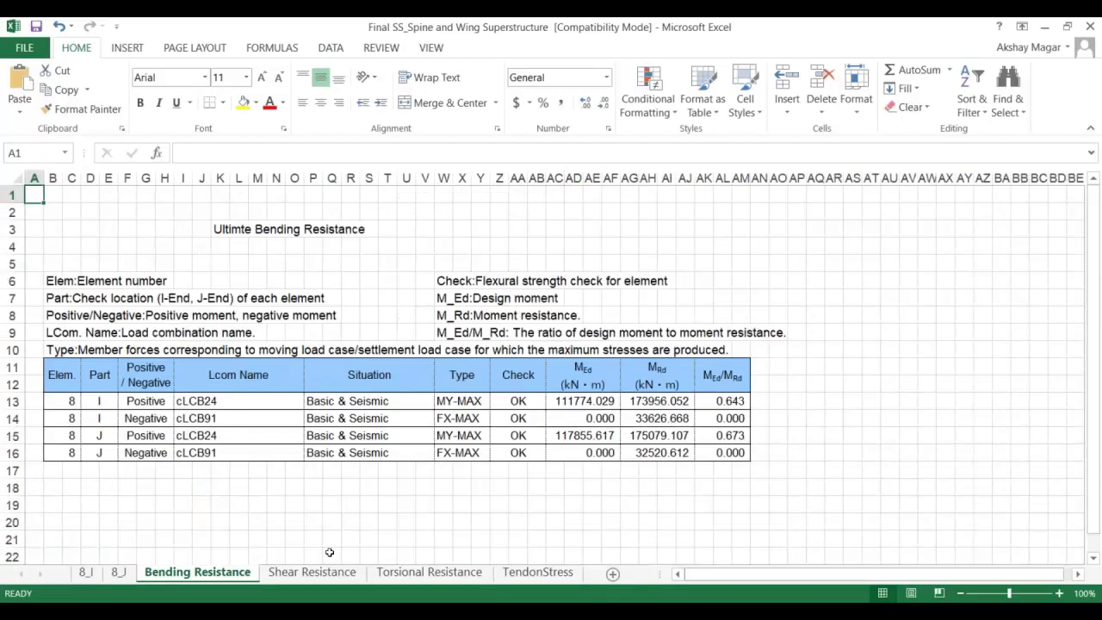
left_click(534, 572)
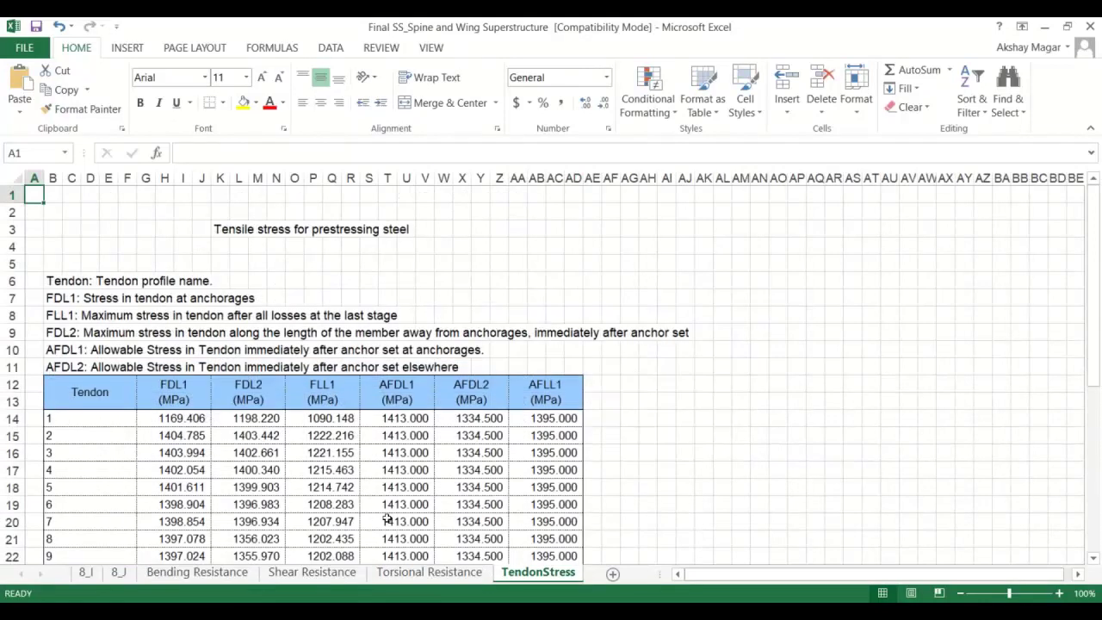
scroll(590, 381, "down", 1)
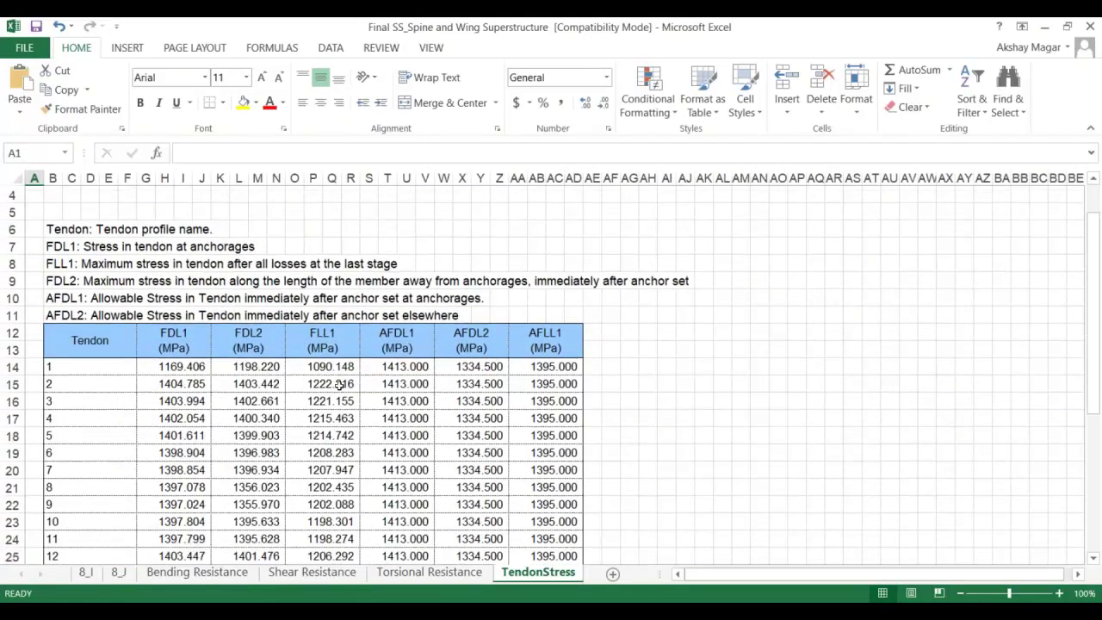
- Leave the Excel report for MIDAS Civil and open the Tendon Loss results table
left_click(1042, 32)
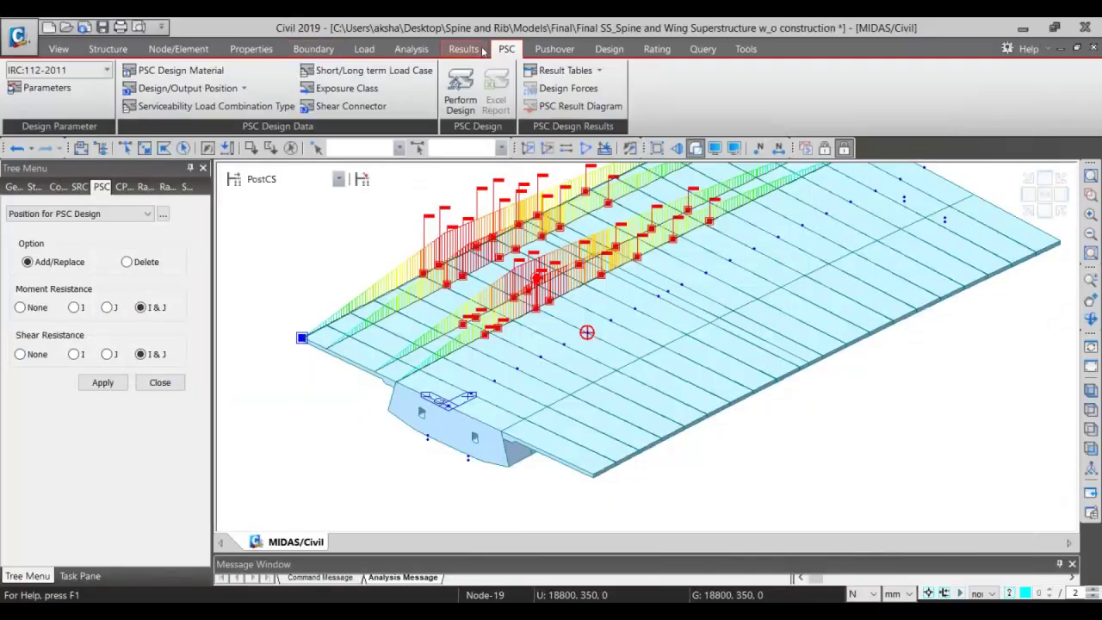
left_click(463, 49)
left_click(953, 96)
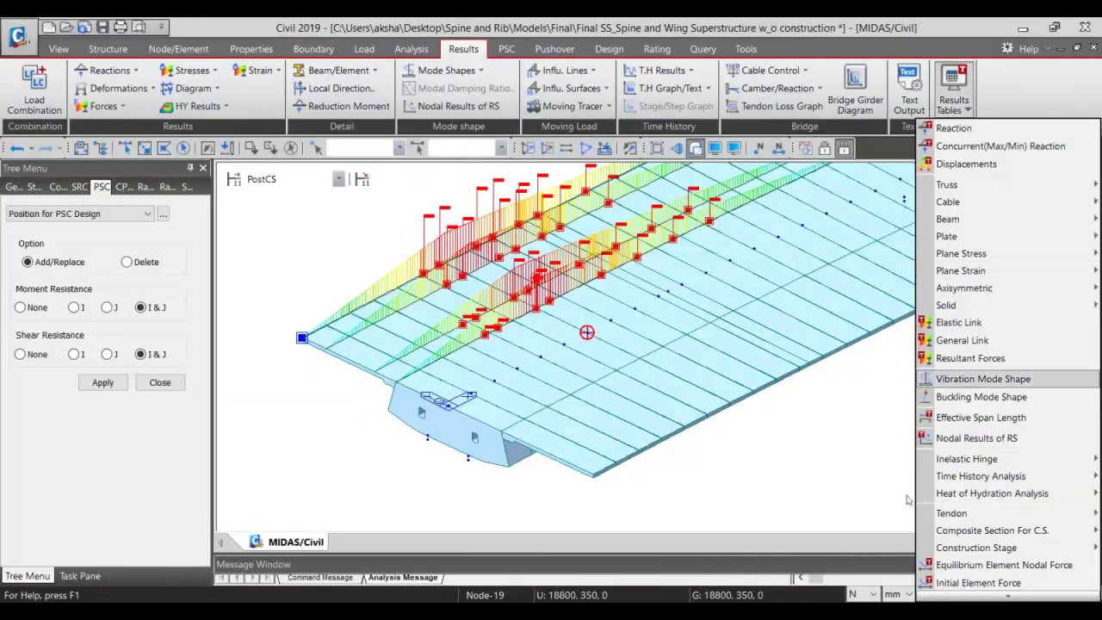
mouse_move(956, 514)
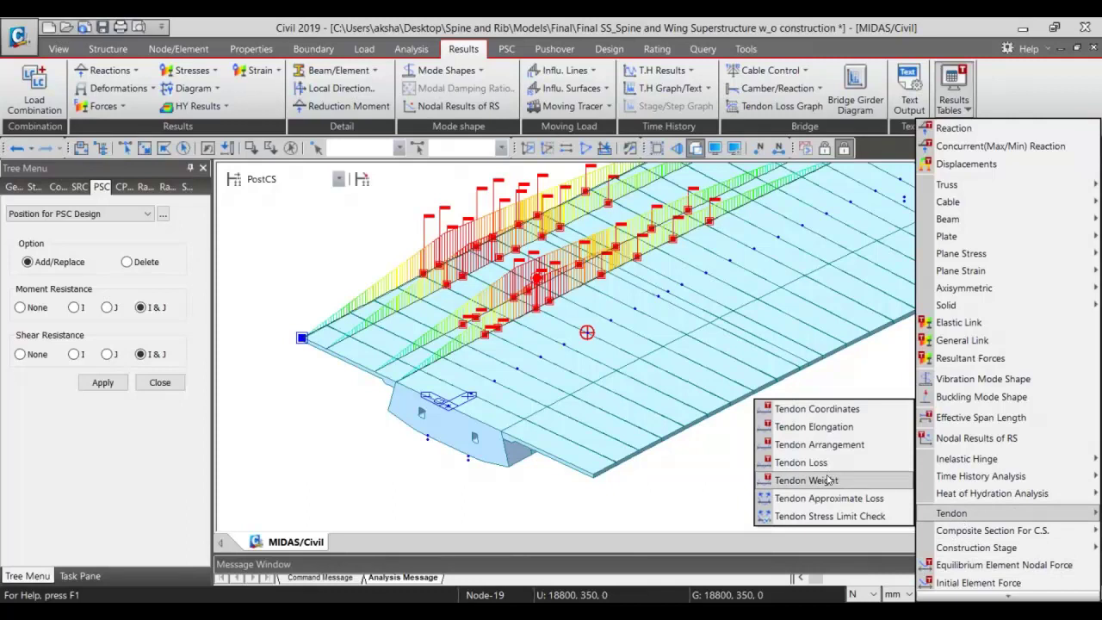
left_click(800, 462)
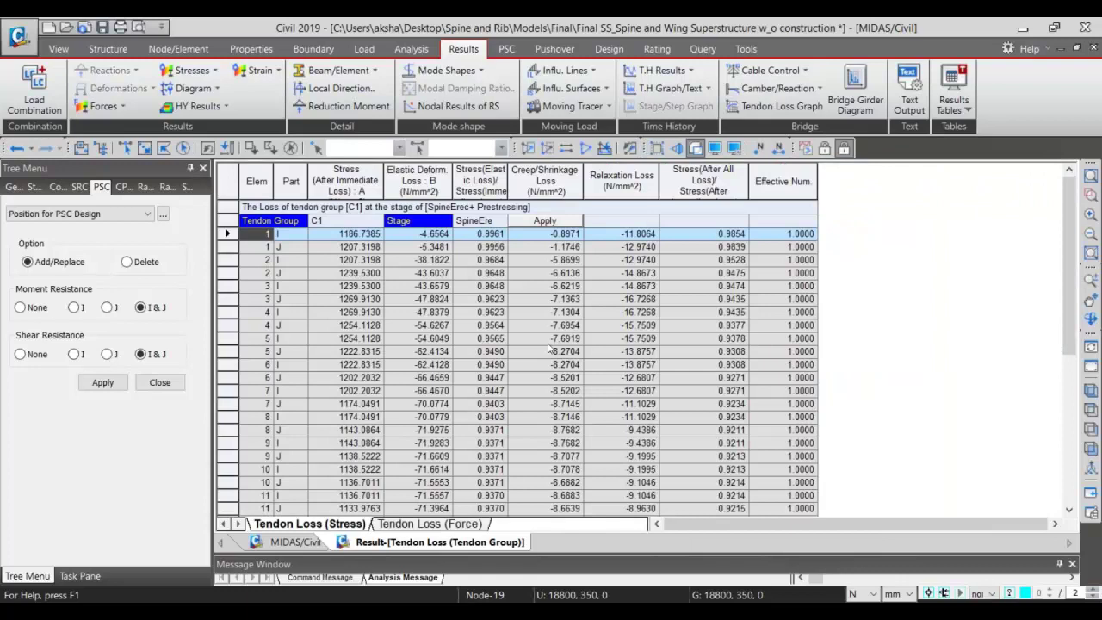
- Look through the available tendon groups in the tendon loss table, keeping group C1 selected
left_click(377, 221)
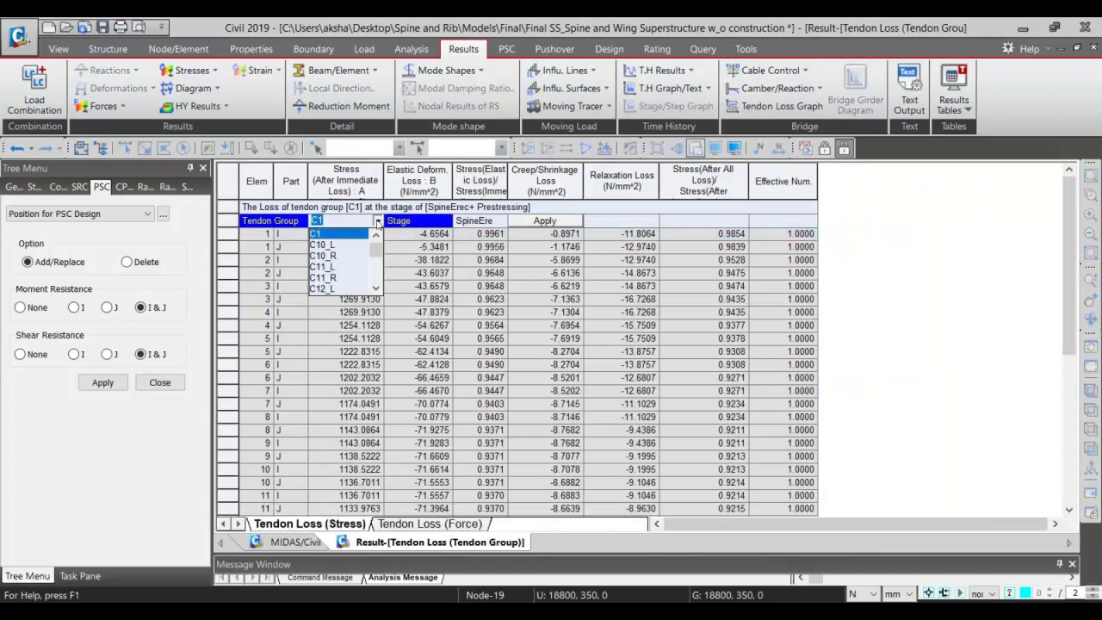
left_click(375, 277)
left_click(375, 277)
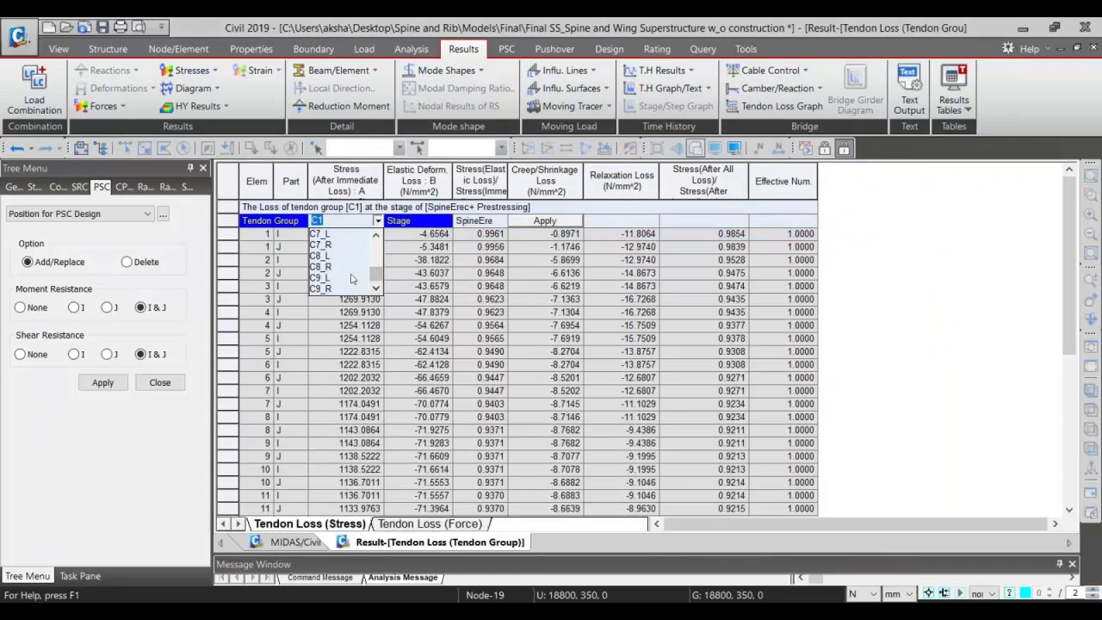
left_click(561, 221)
left_click(519, 234)
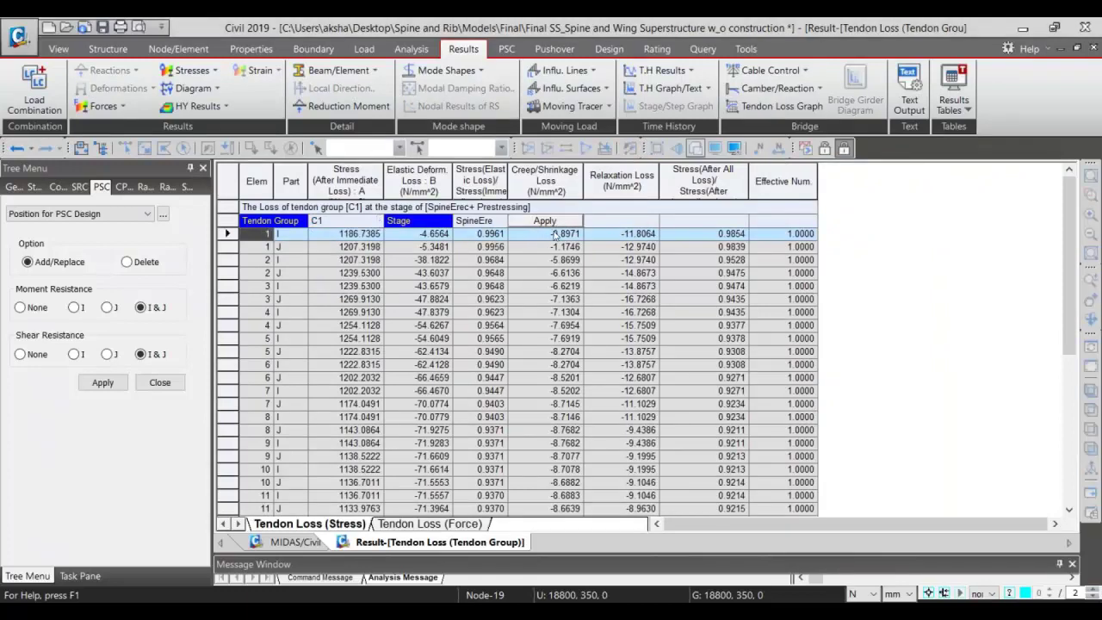
- Show the stress losses of tendon group C1 at the Activation of Wings construction stage
left_click(482, 221)
left_click(501, 222)
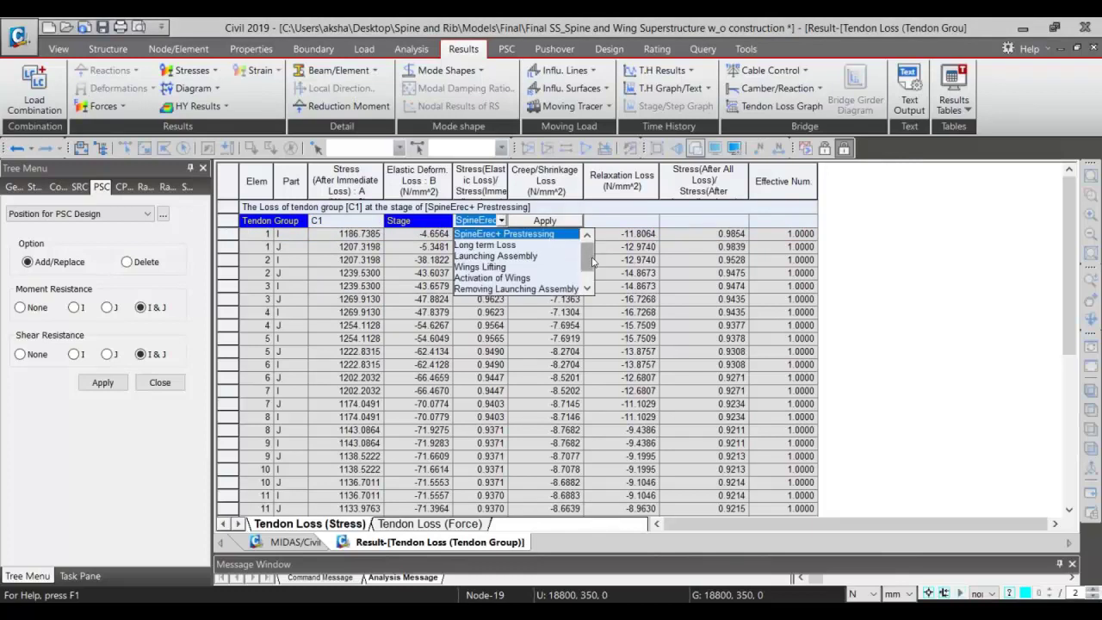
left_click(538, 278)
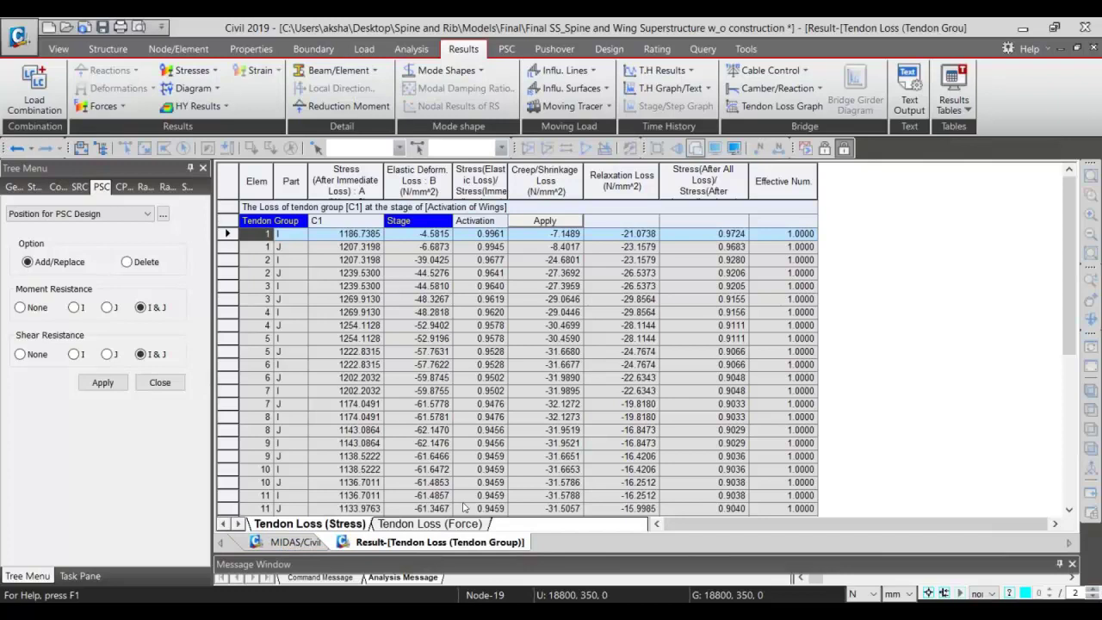
- Return to the bridge model view and close the Position for PSC Design settings
left_click(291, 548)
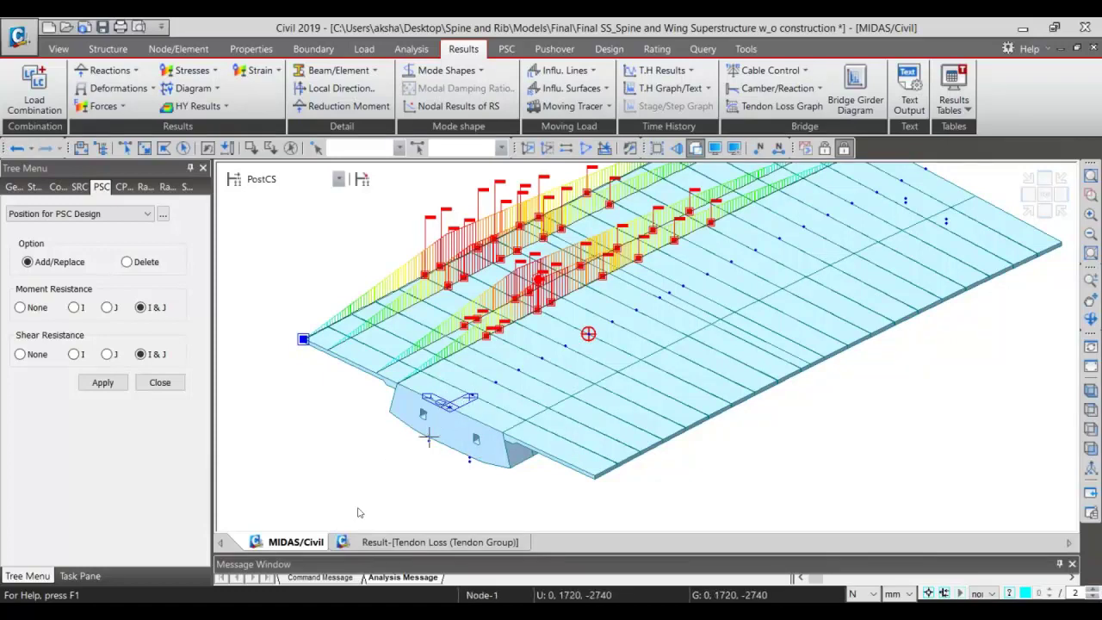
left_click(159, 383)
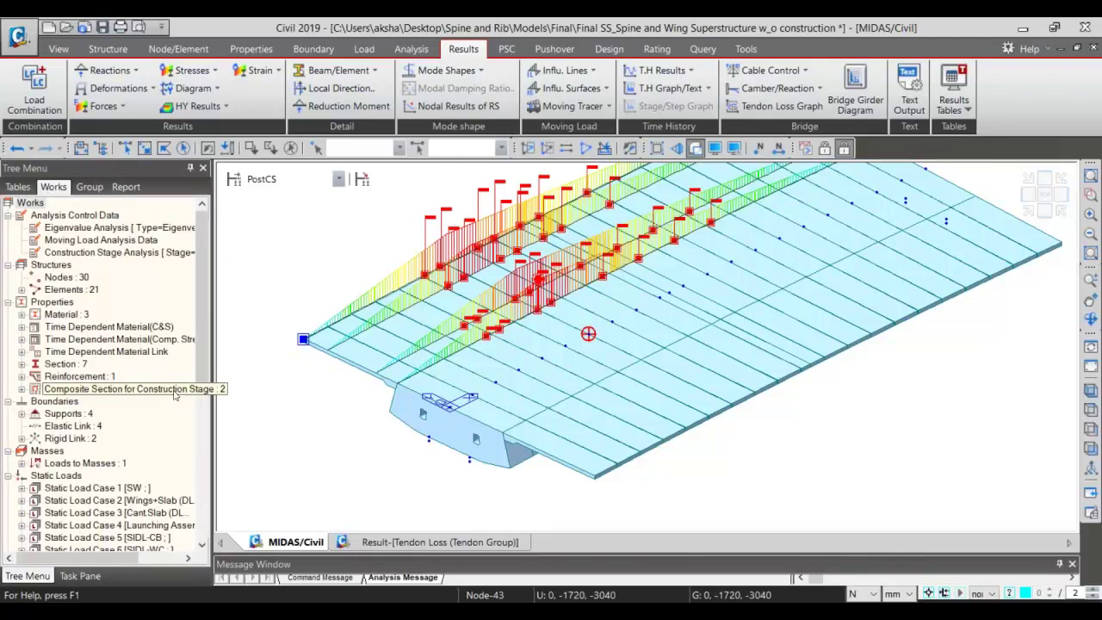